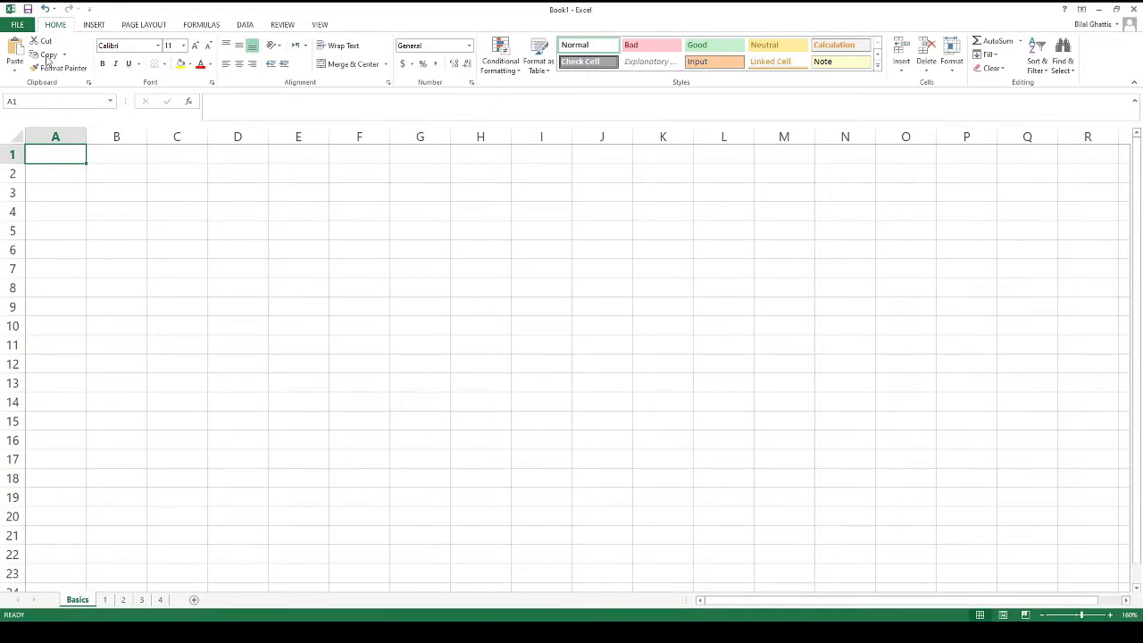
Look through the File pages and the recent workbooks list, then return to the sheet
left_click(18, 25)
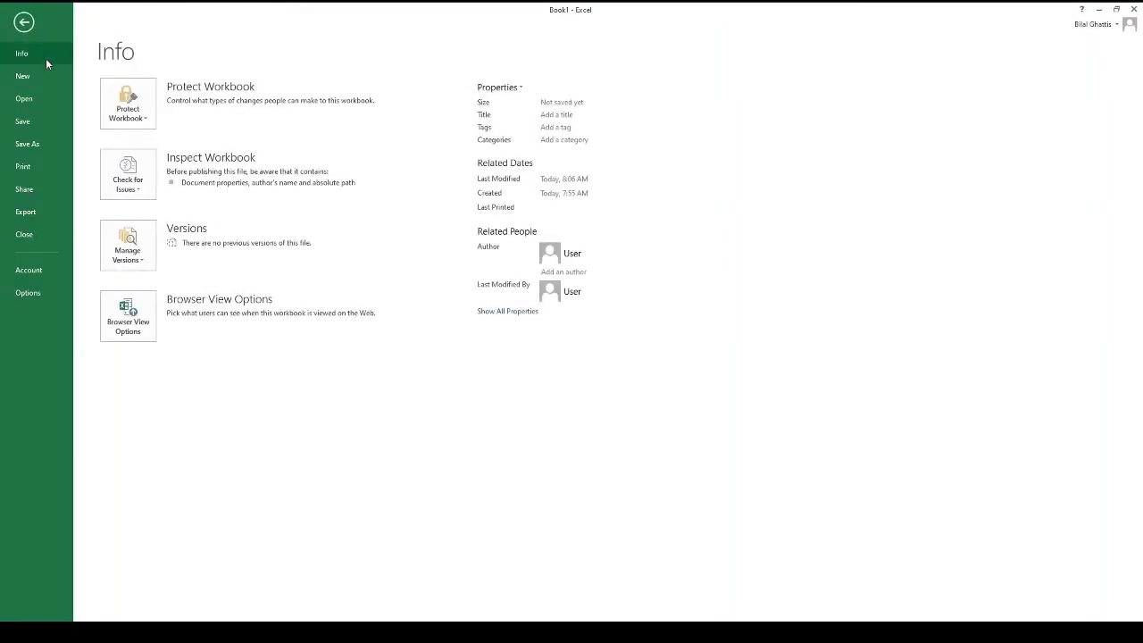
key("Escape")
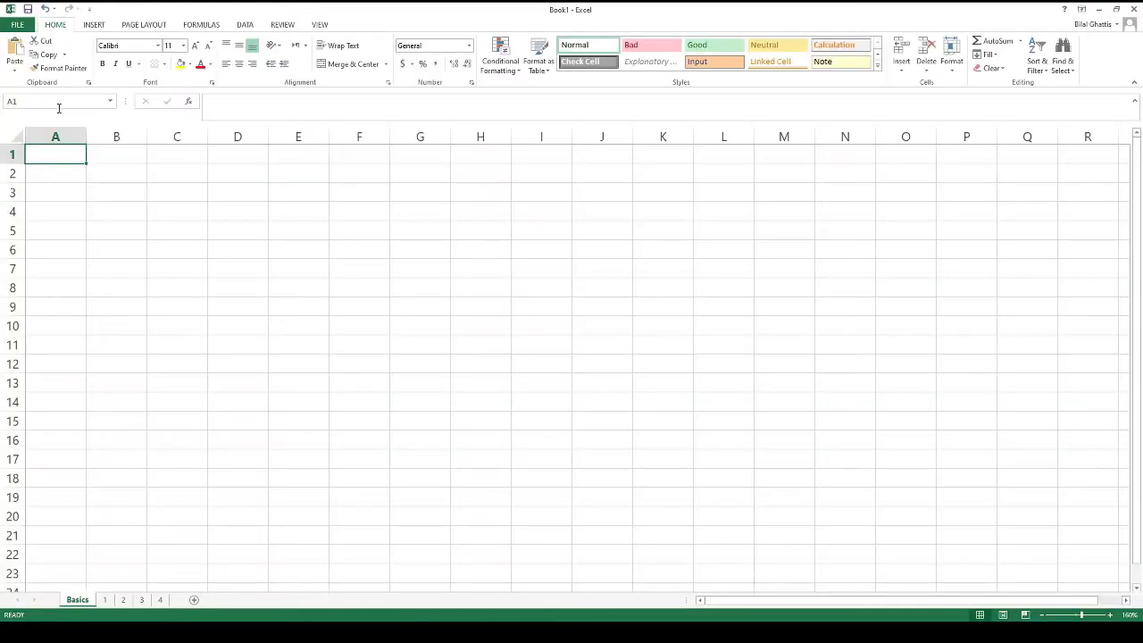
key("ctrl+o")
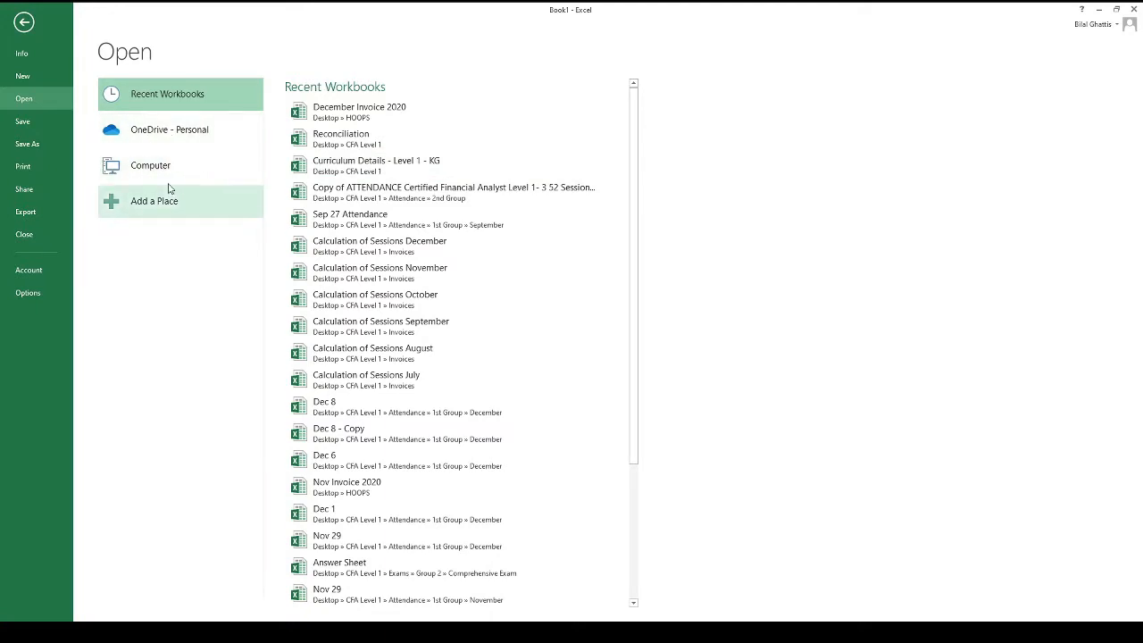
key("Escape")
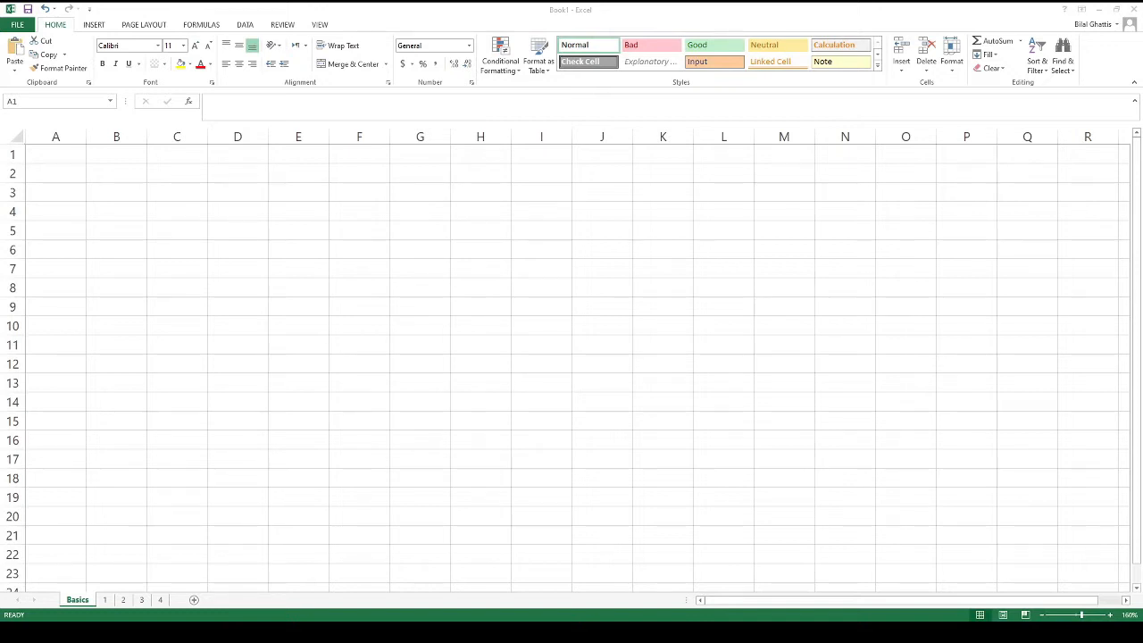
Create a new blank workbook with Ctrl+N
key("ctrl+n")
key("alt+Tab")
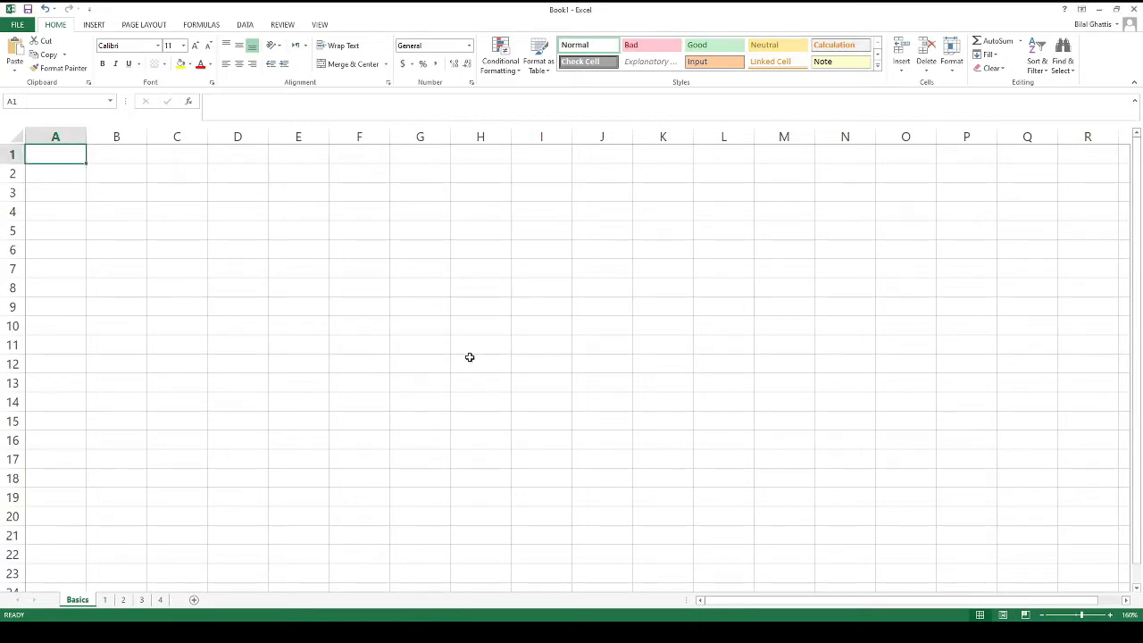
key("alt+Tab")
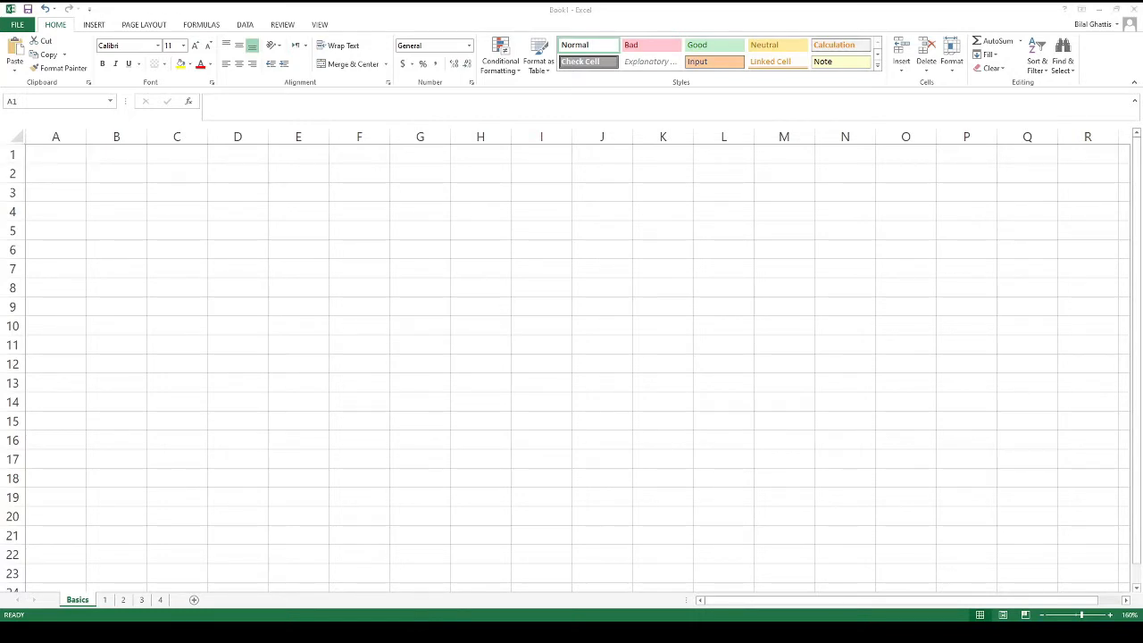
key("alt+Tab")
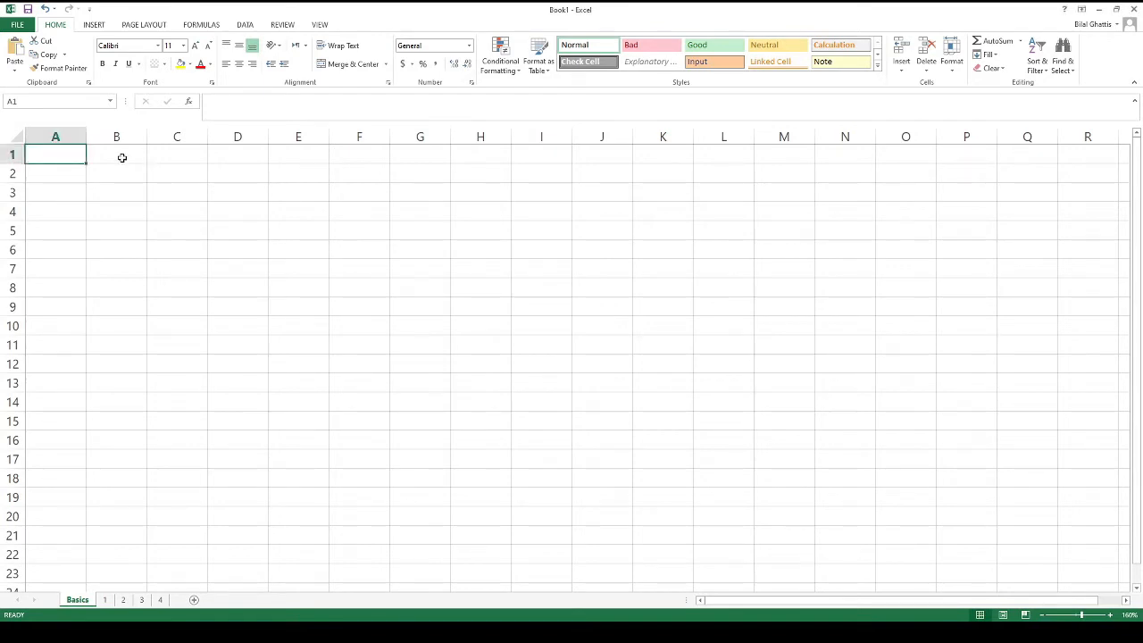
Enter 1, 2 and 3 down column A starting in A1
type("1")
key("Return")
type("2")
key("Return")
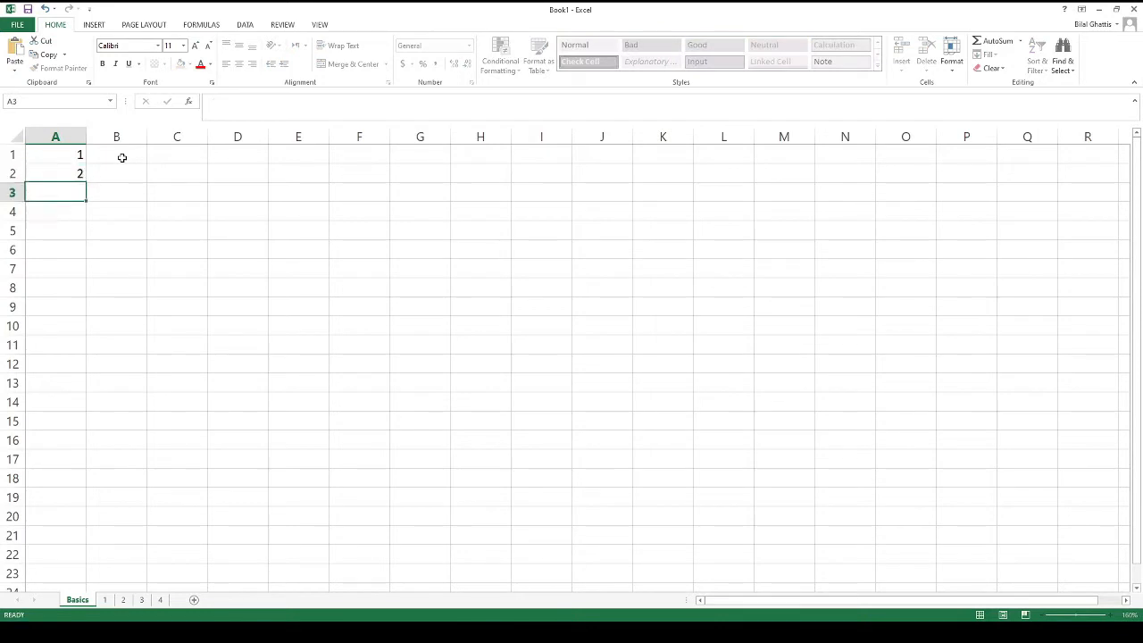
type("3")
key("Return")
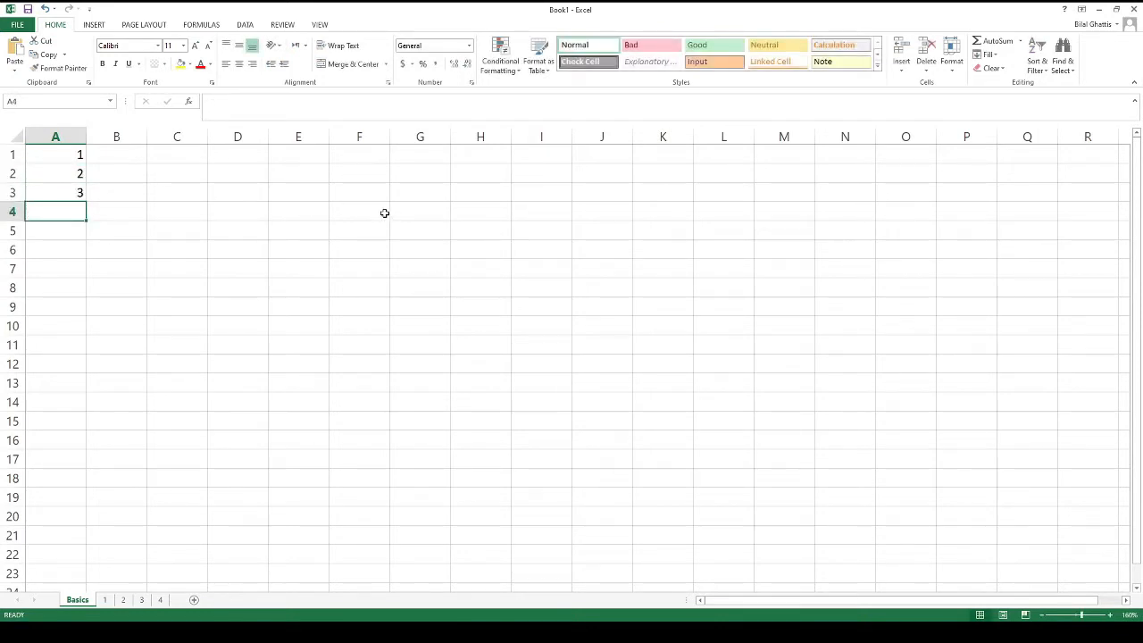
left_click(16, 24)
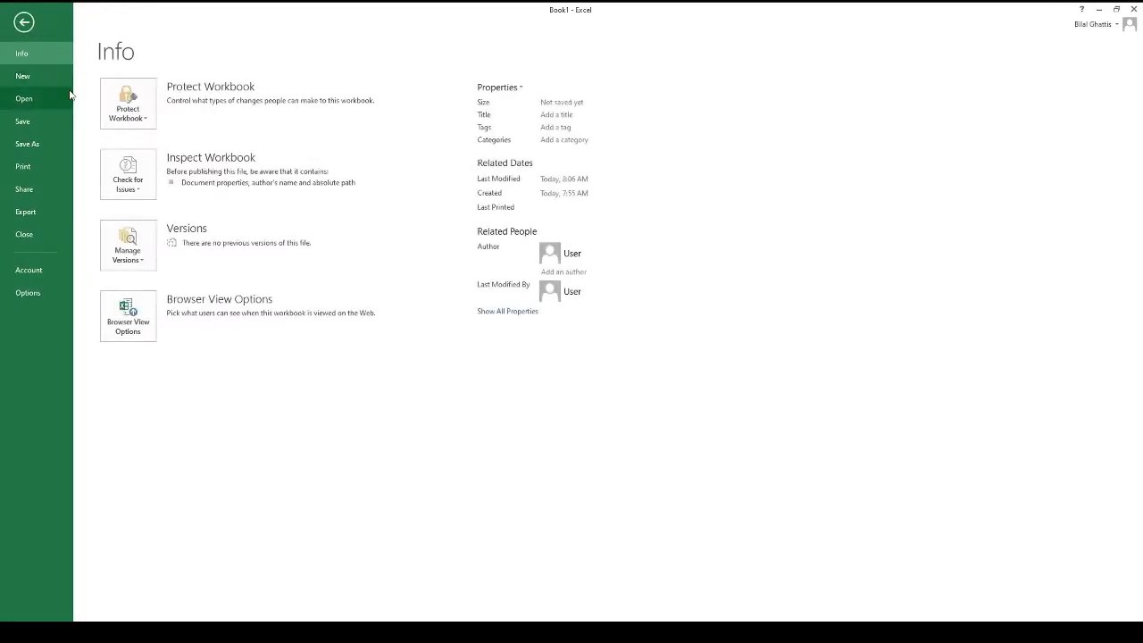
key("Escape")
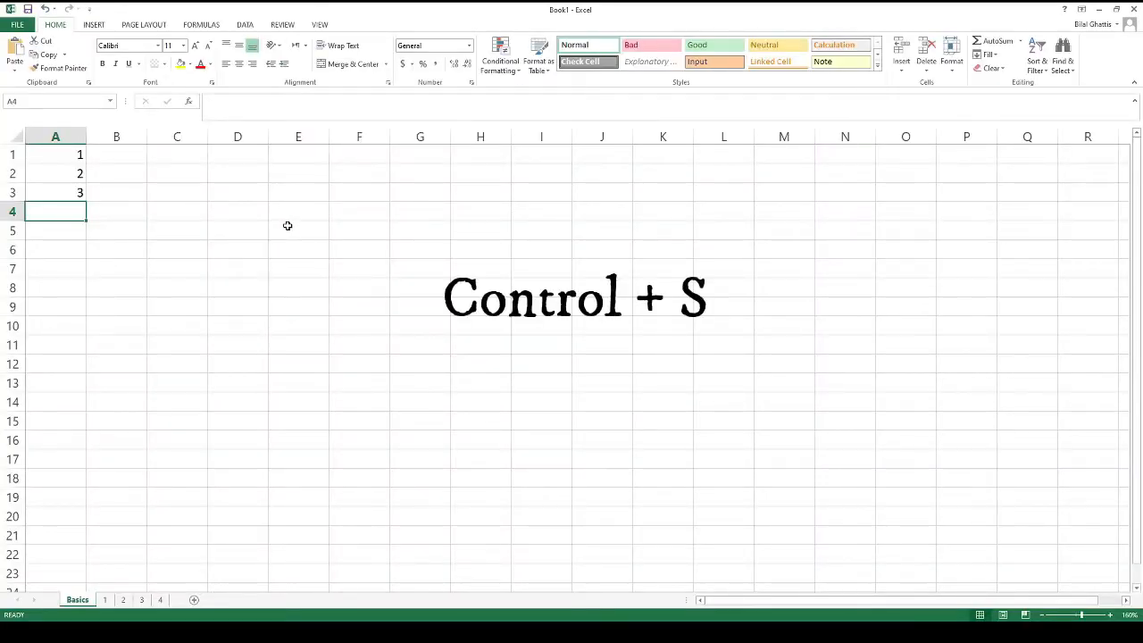
key("ctrl+s")
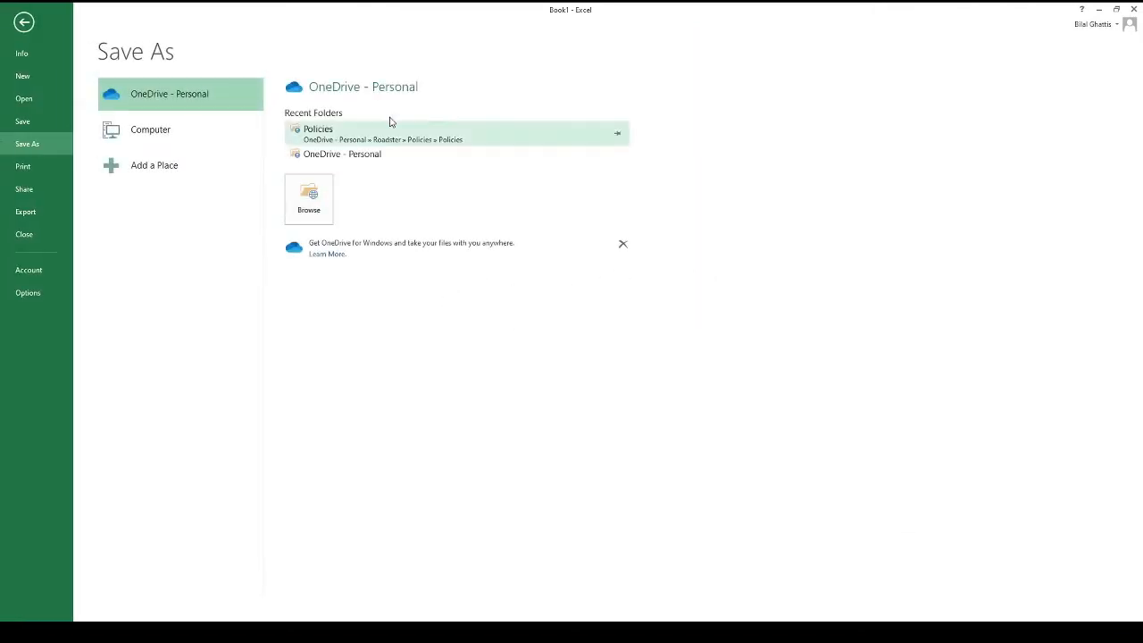
key("Escape")
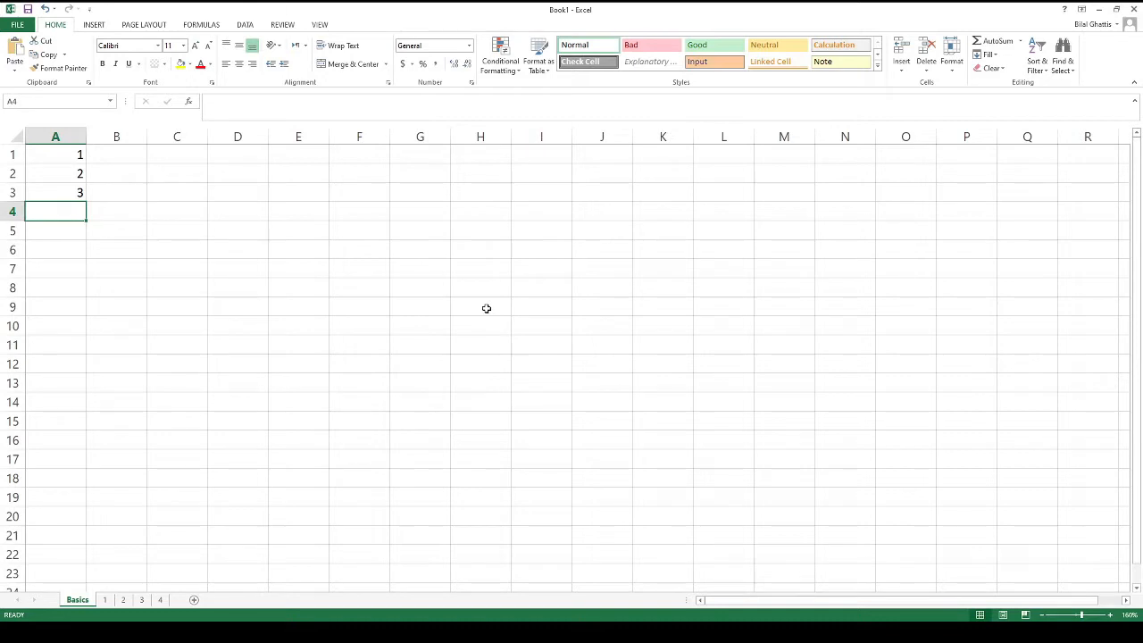
key("ctrl+n")
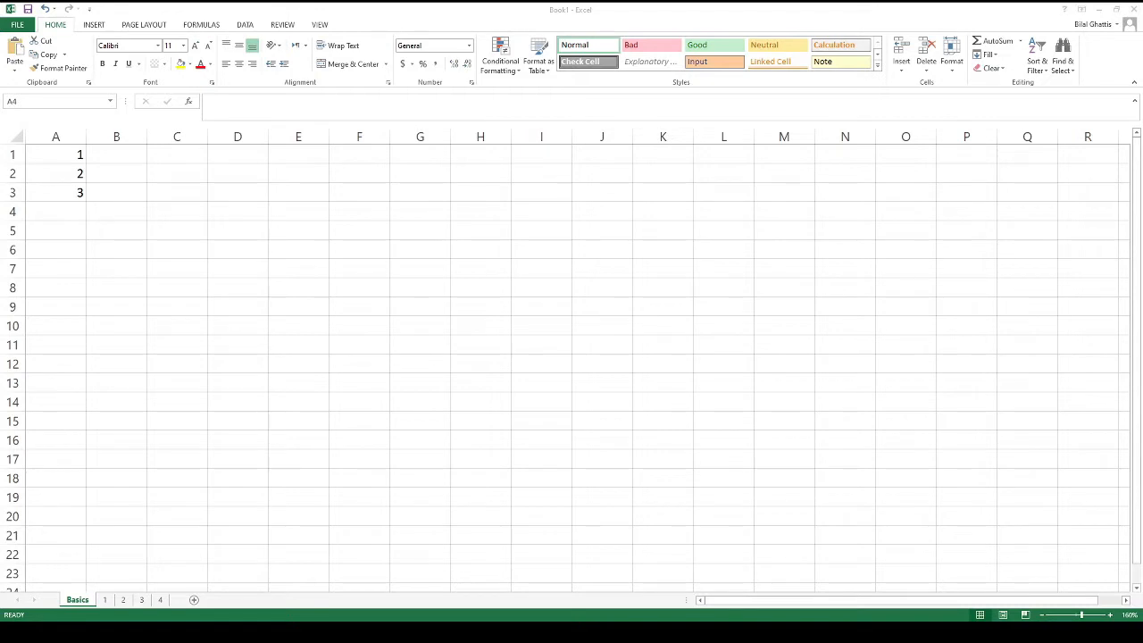
key("alt+Tab")
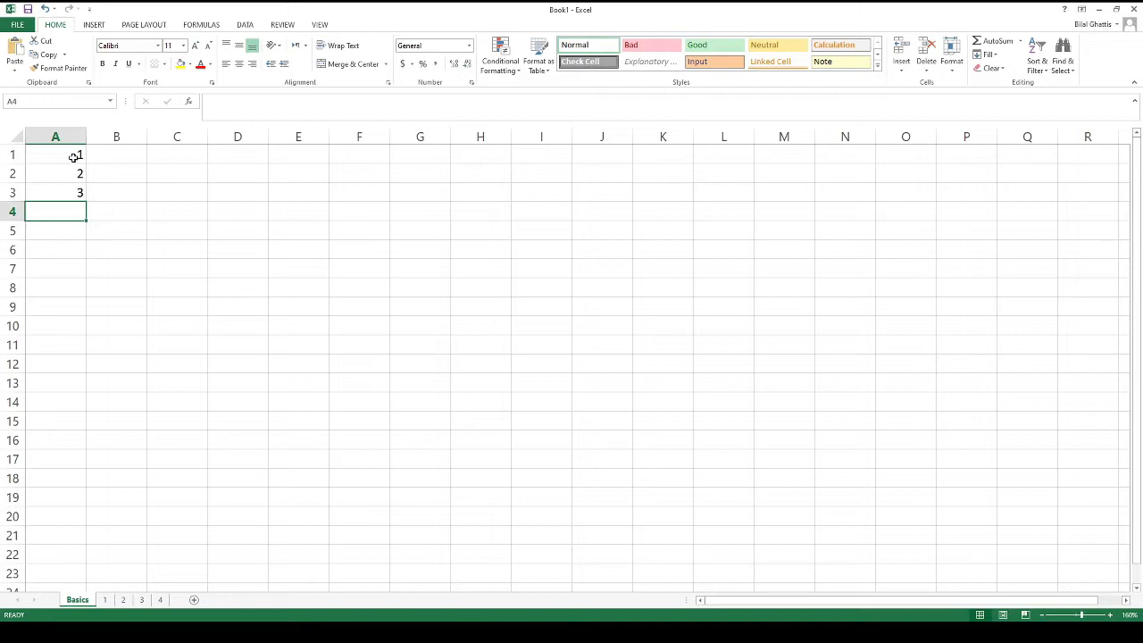
Clear the numbers in A1:A3 and enter Name and Gender headers in A2 and B2
left_click_drag(75, 157, 94, 190)
key("Delete")
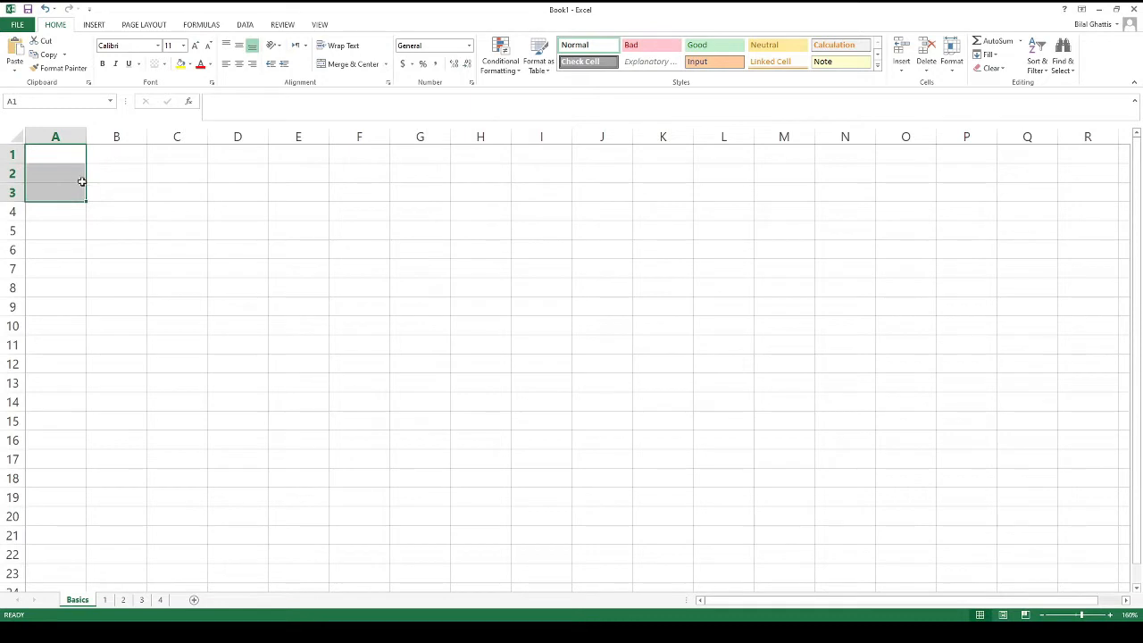
left_click(75, 173)
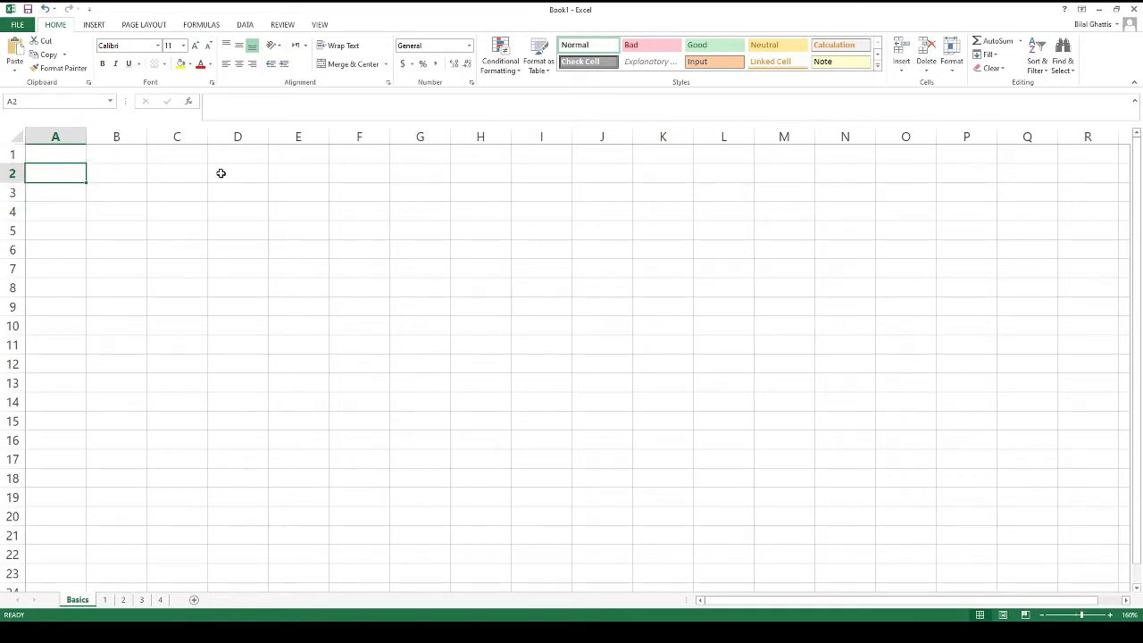
type("Name")
key("Return")
key("Up")
key("Right")
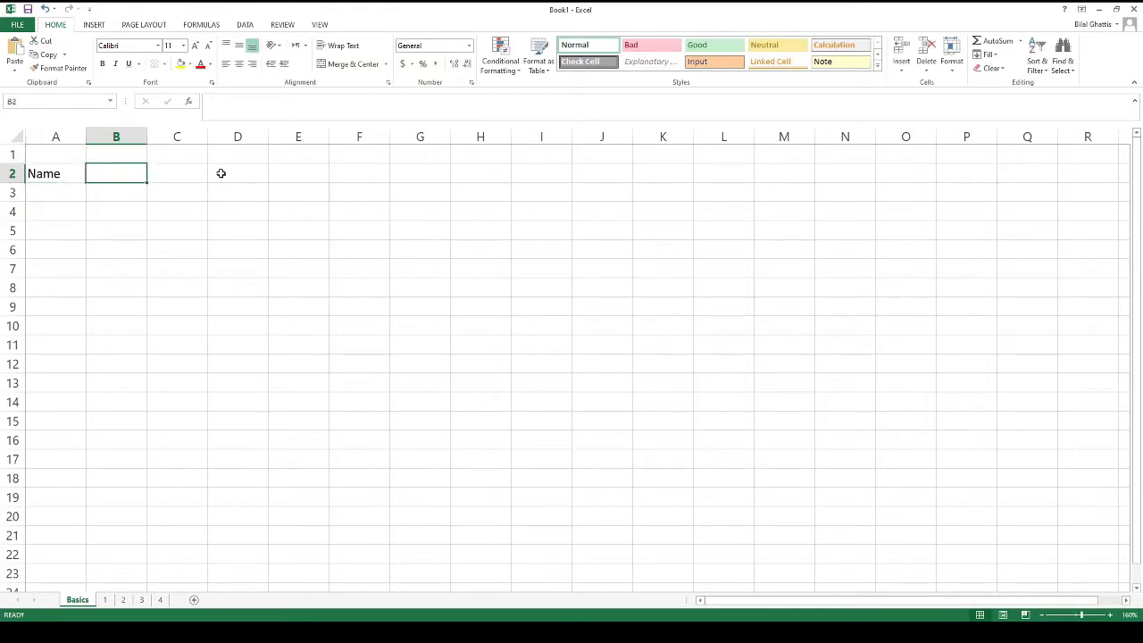
type("Gender")
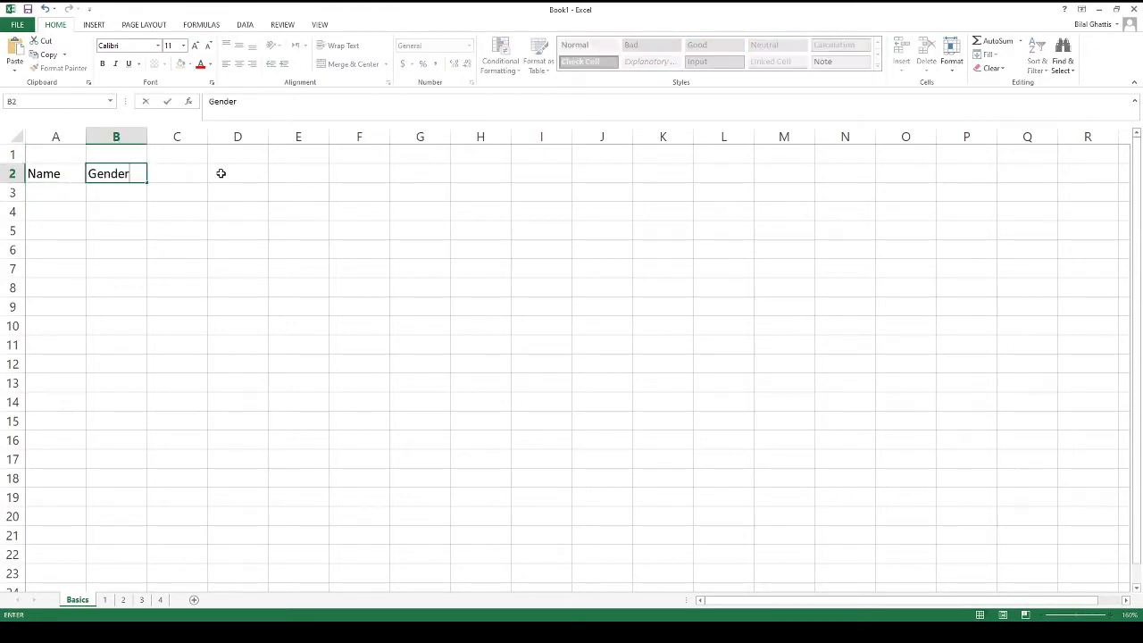
key("Return")
Enter Gaby with Male in row 3 and Mohd in A4
key("Left")
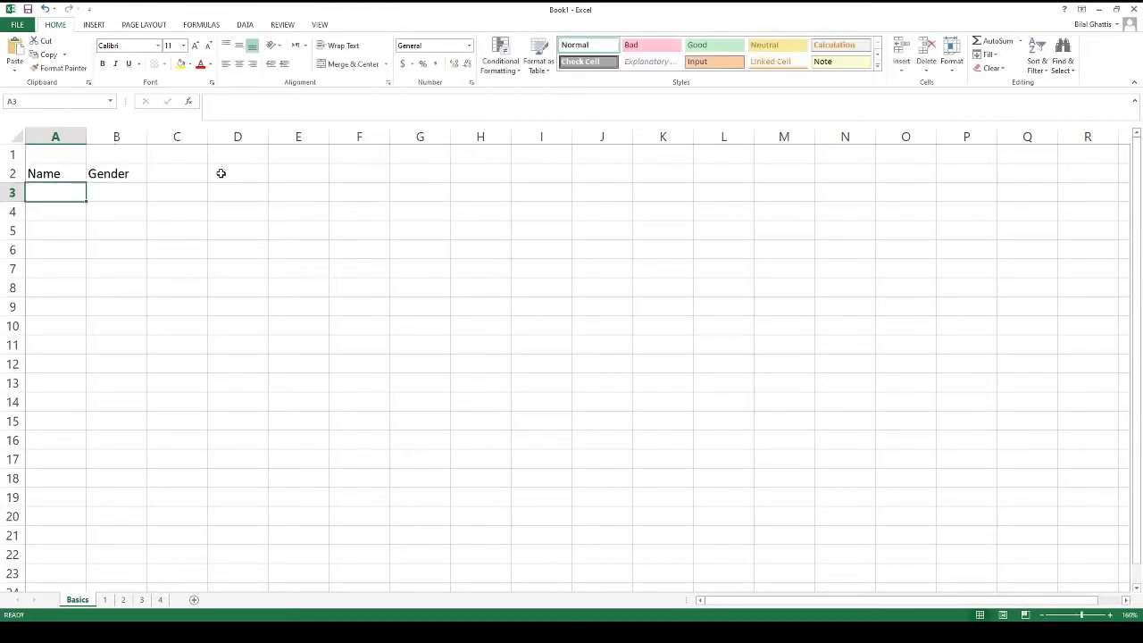
type("Gaby")
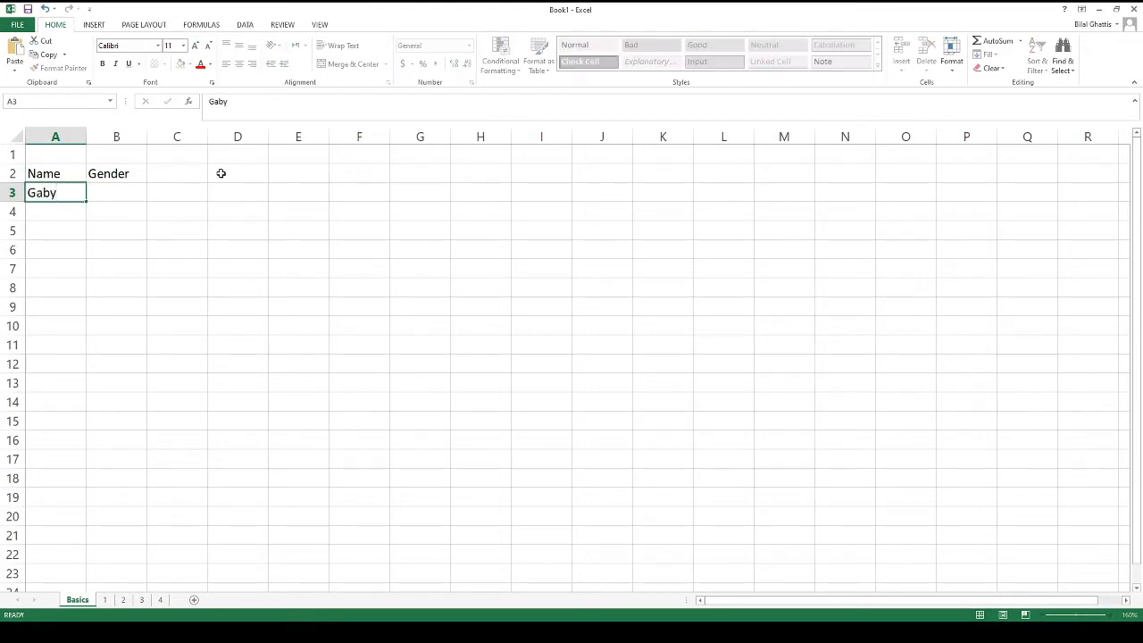
key("Tab")
type("Male")
key("Return")
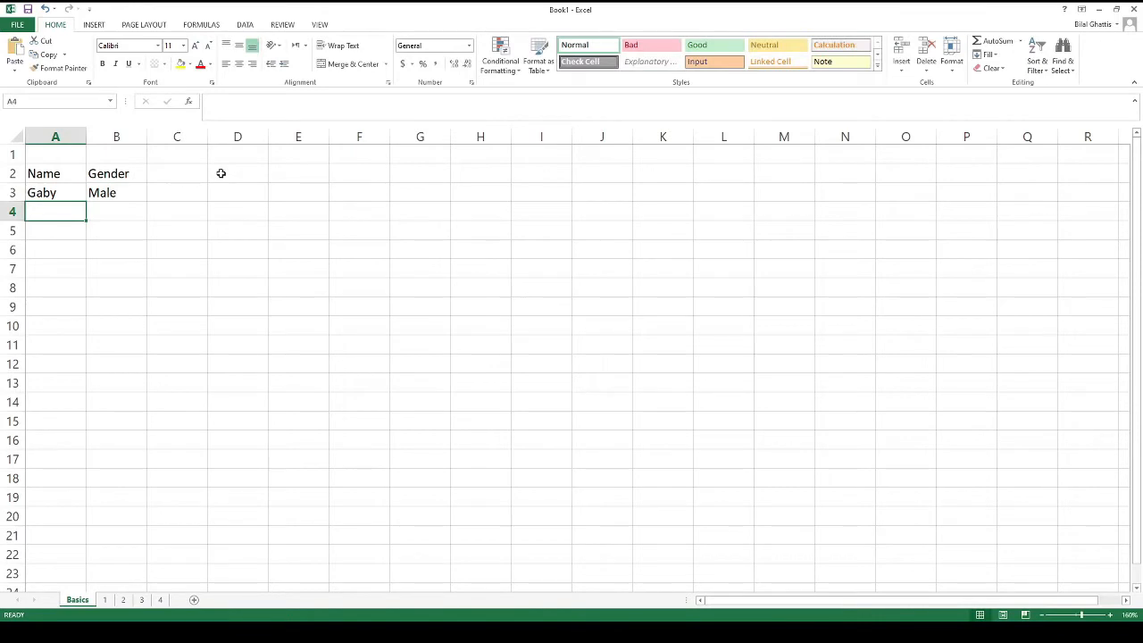
type("Mohd")
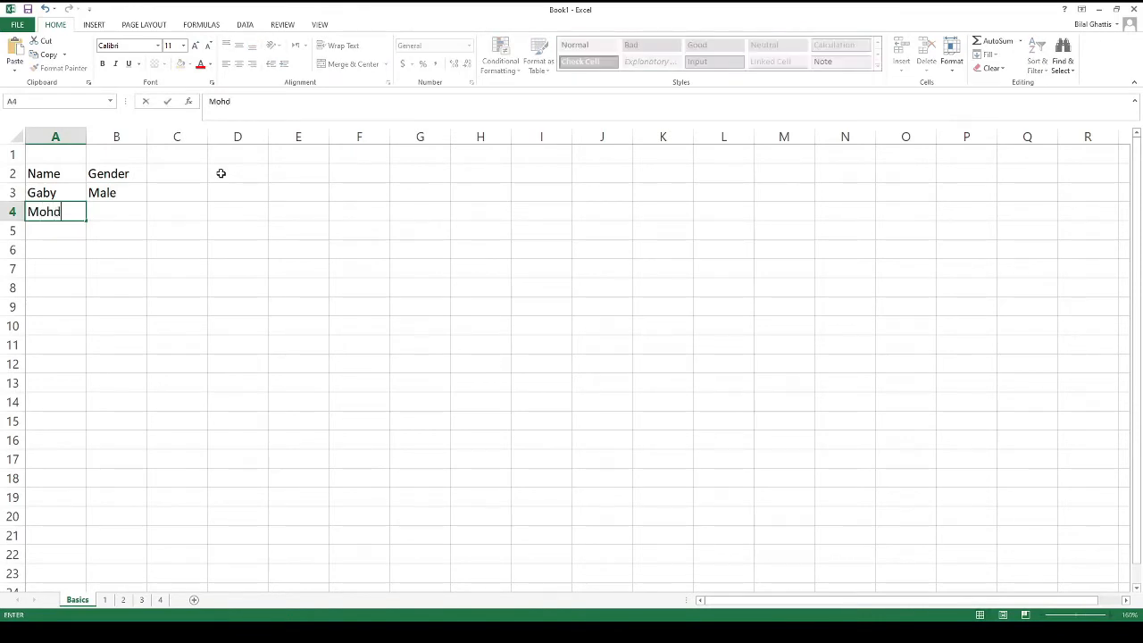
key("Tab")
key("Up")
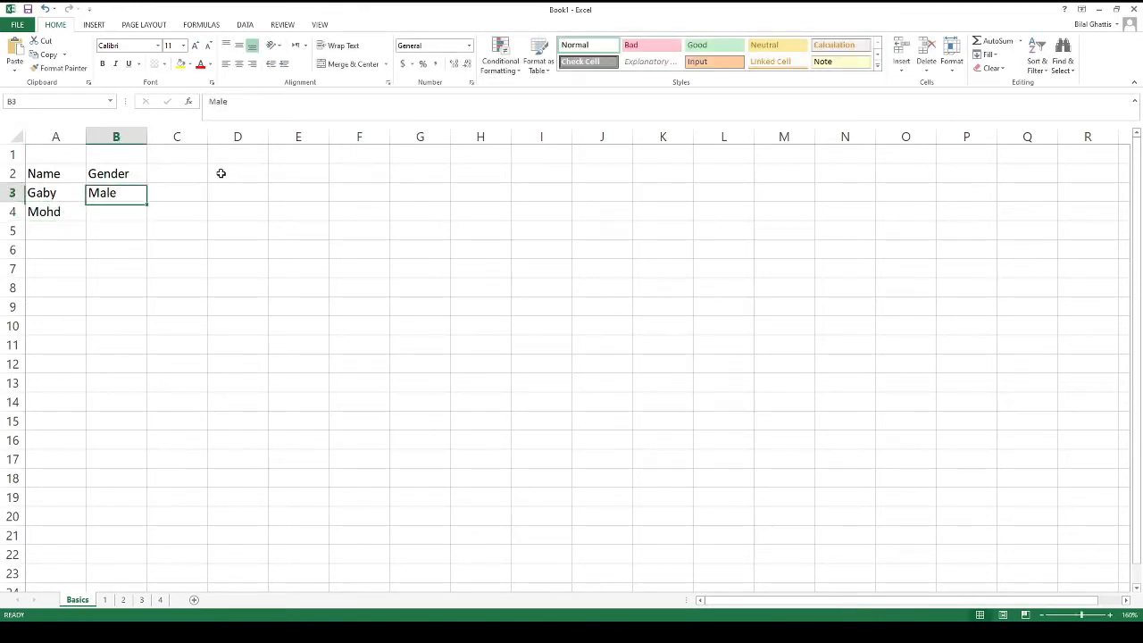
key("Down")
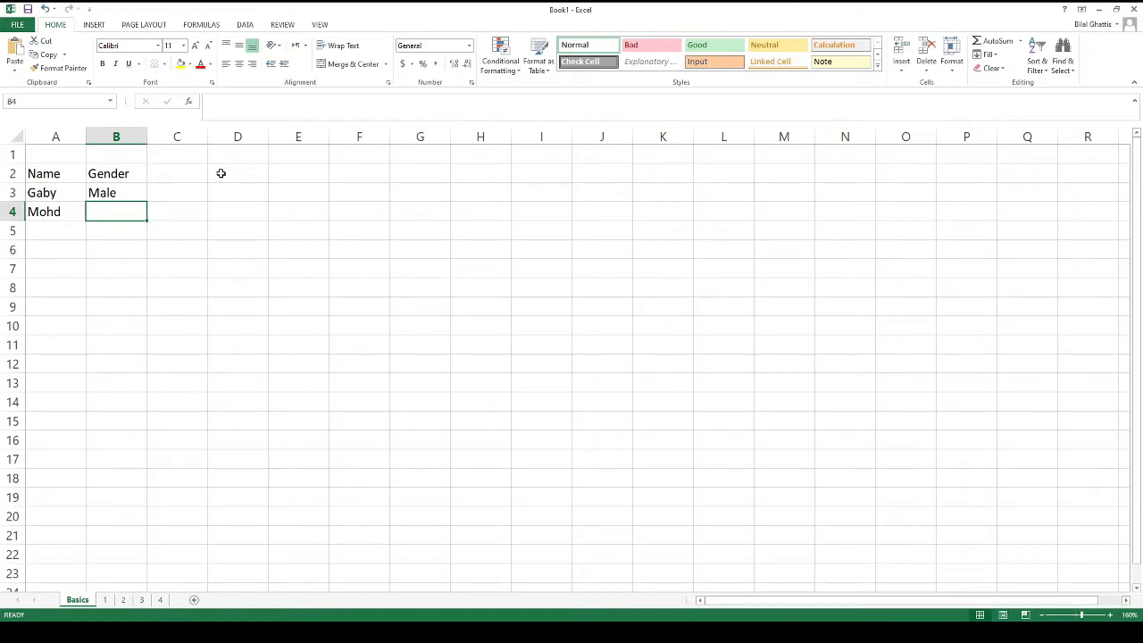
Copy Male from B3 into Mohd's cell B4, then end copy mode
key("Up")
key("ctrl+c")
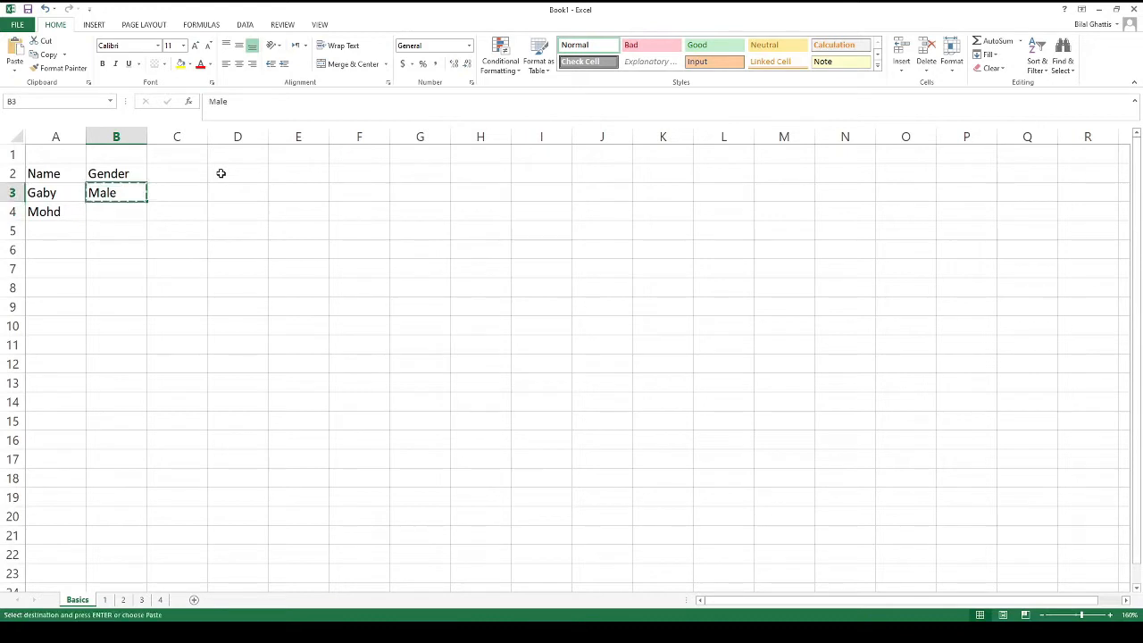
key("Down")
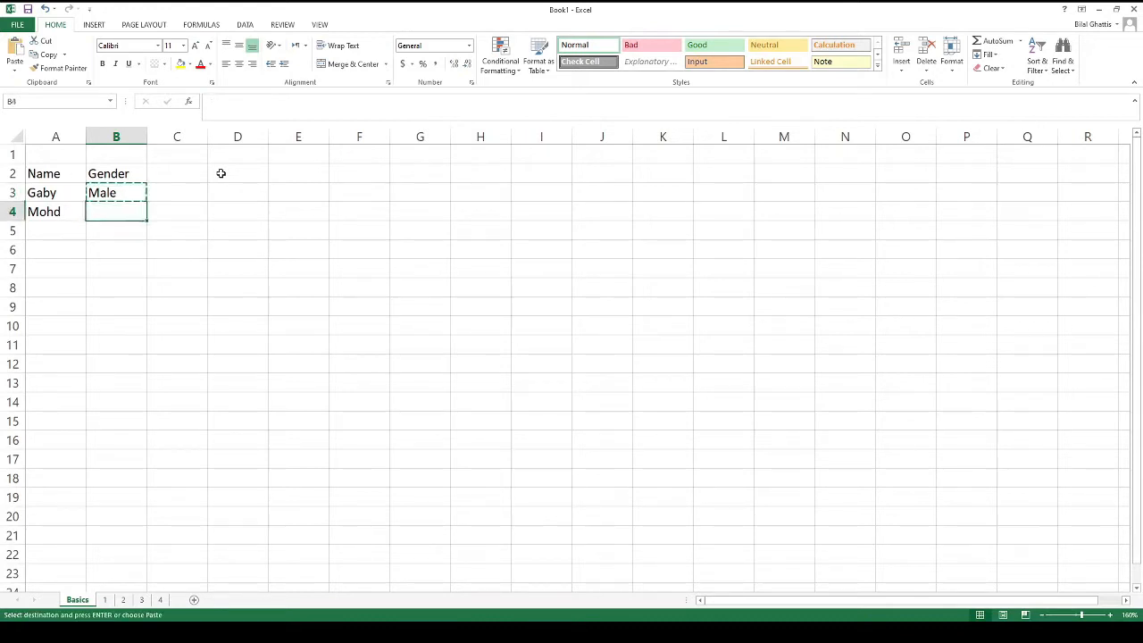
key("ctrl+v")
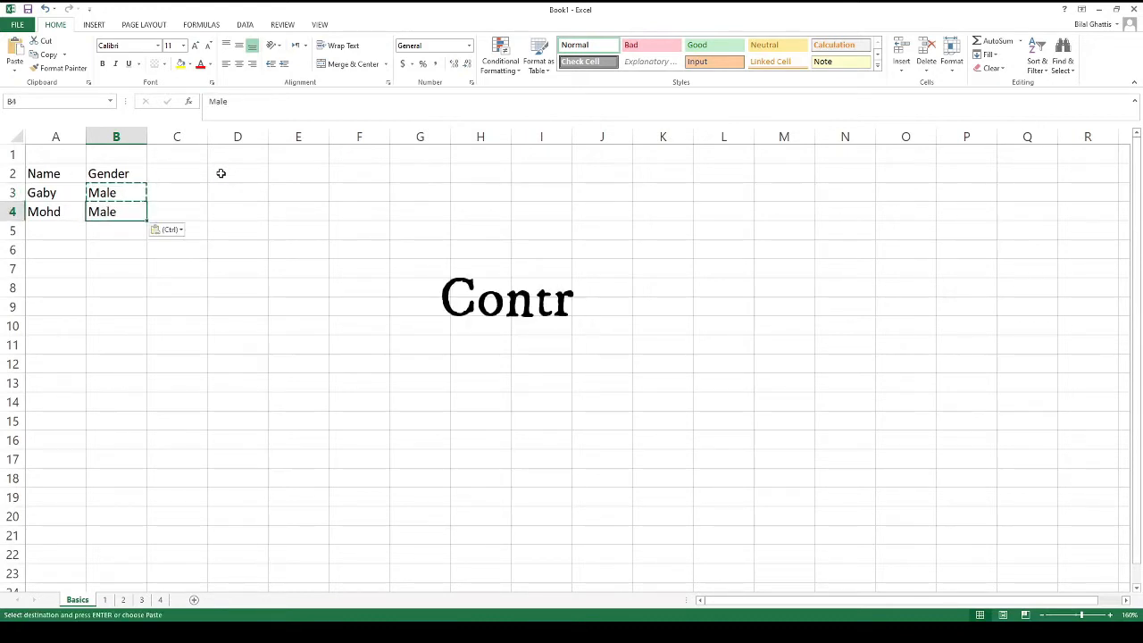
key("Up")
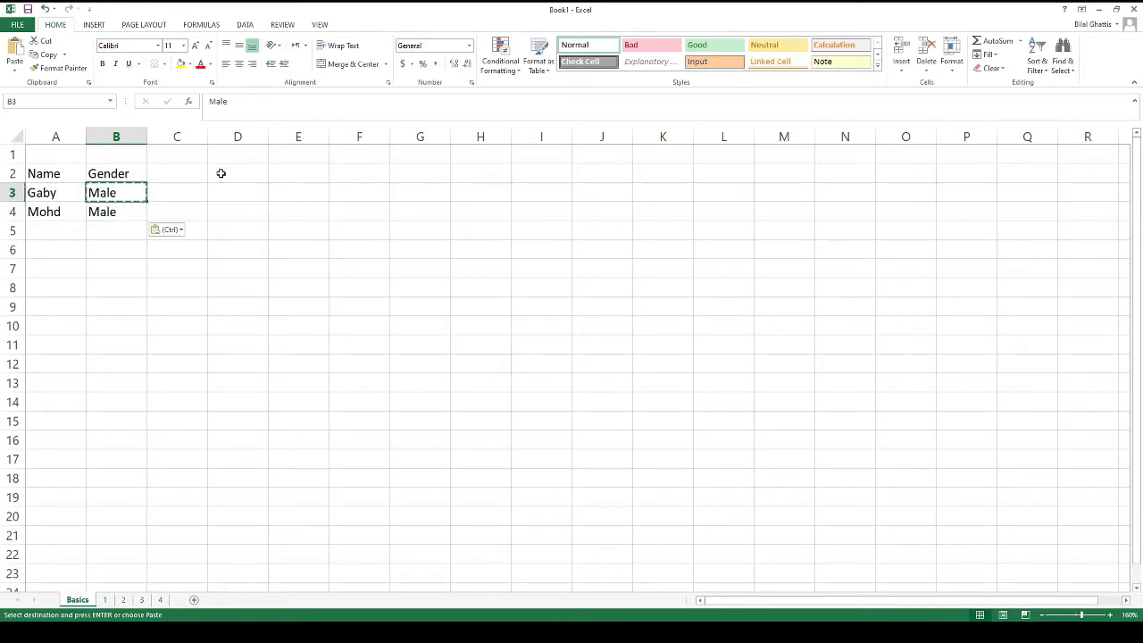
key("Down")
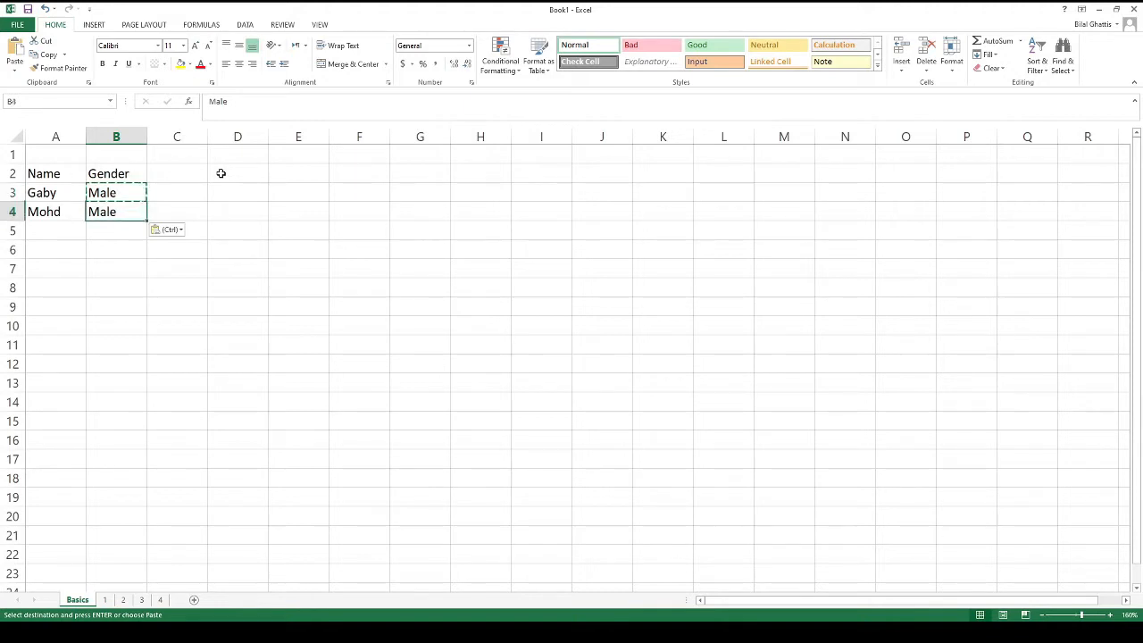
key("Up")
key("Escape")
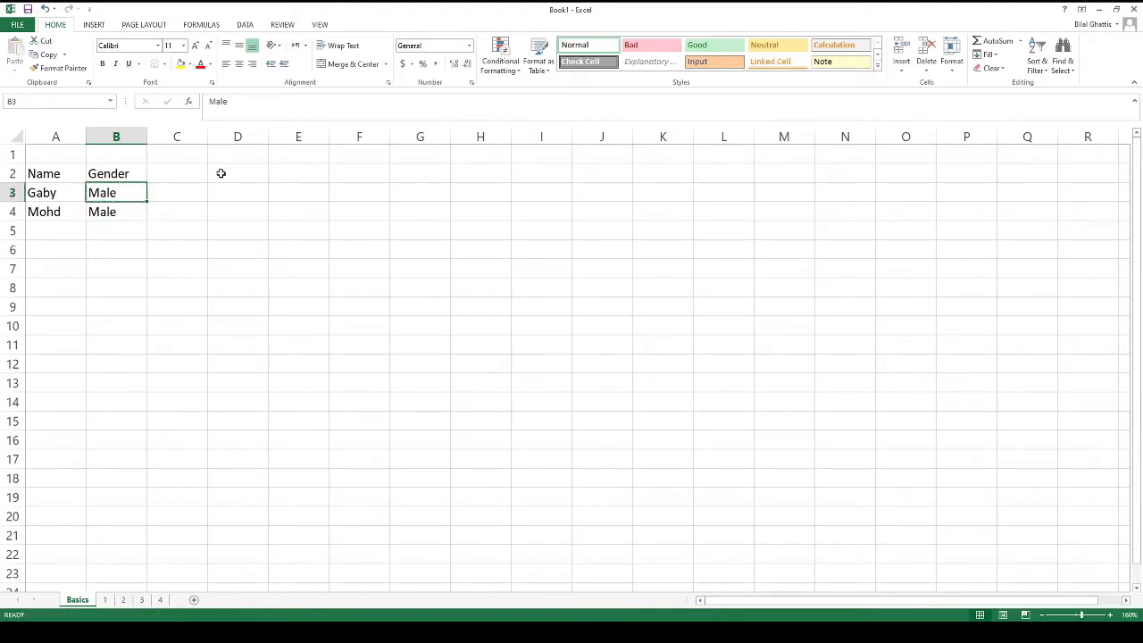
Move between the Gender cells B3 and B4, finishing in cell C3
key("Right")
key("Left")
key("Down")
key("Up")
key("Down")
key("Up")
key("Down")
key("Up")
key("Down")
key("Up")
key("Right")
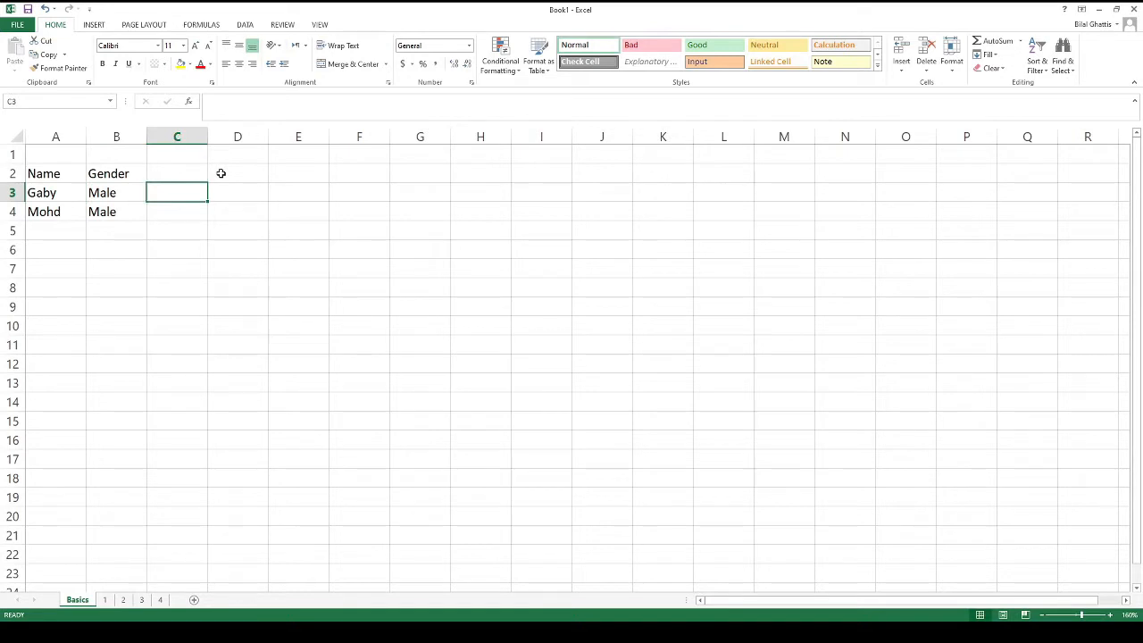
Type the Age header into cell C2
key("Up")
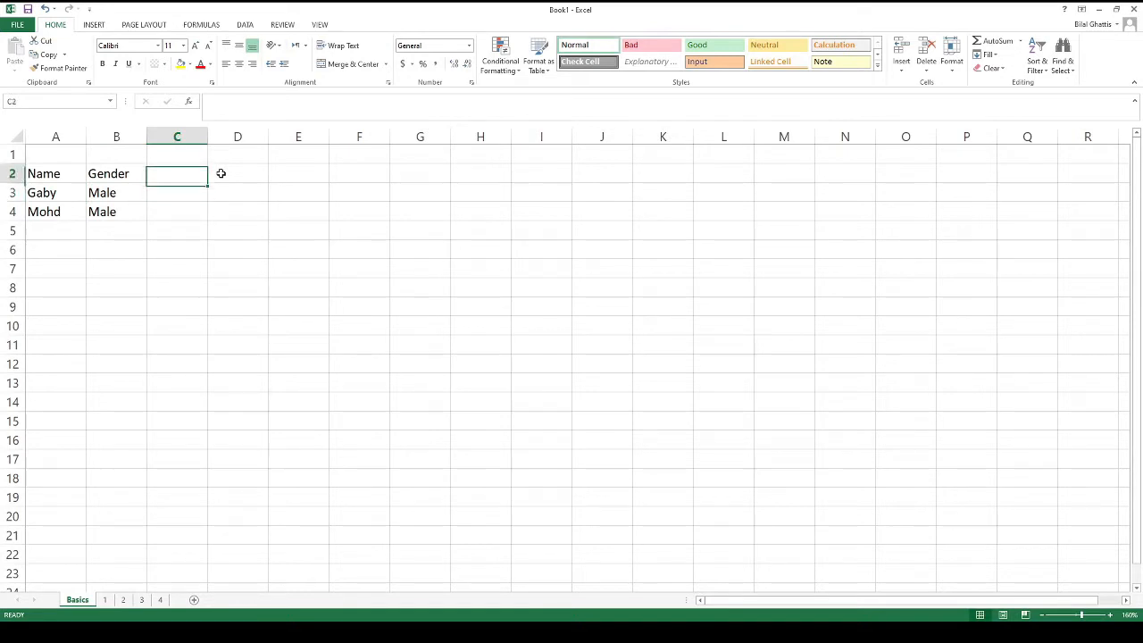
type("Age")
key("Return")
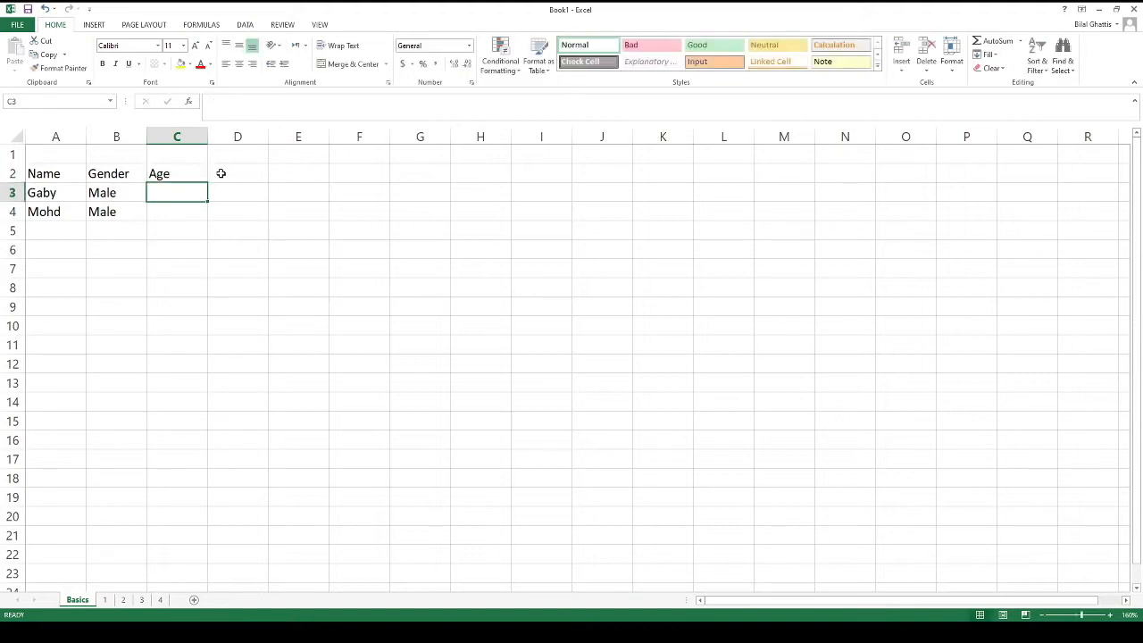
Enter 23 as Gaby's age in C3 and reselect that cell
key("Down")
key("Down")
key("Page_Down")
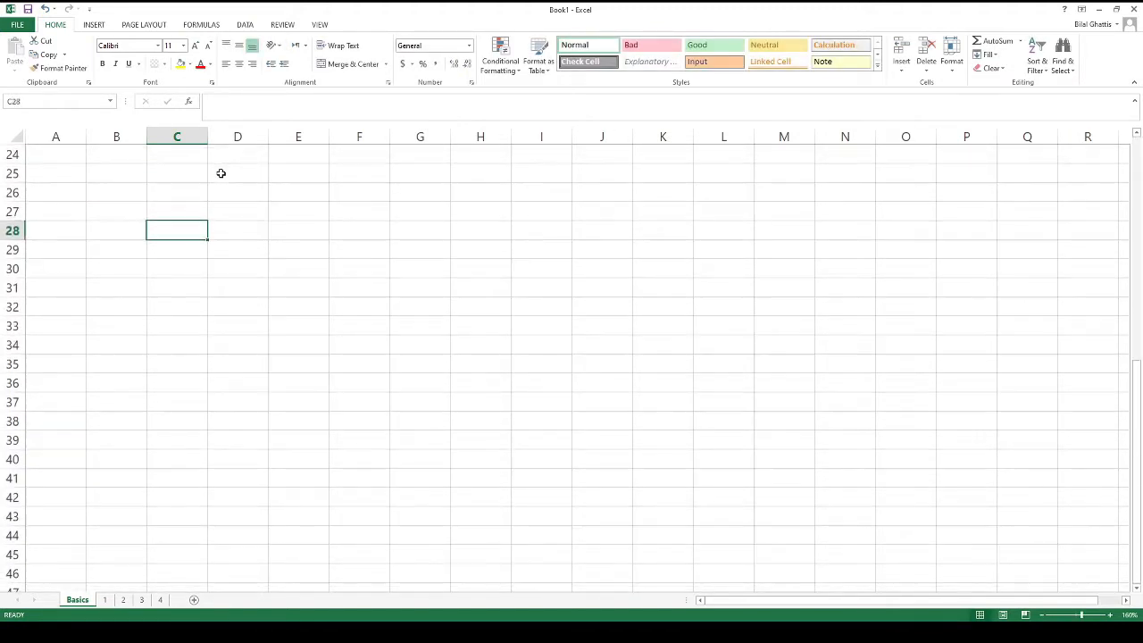
scroll(221, 171, "up", 8)
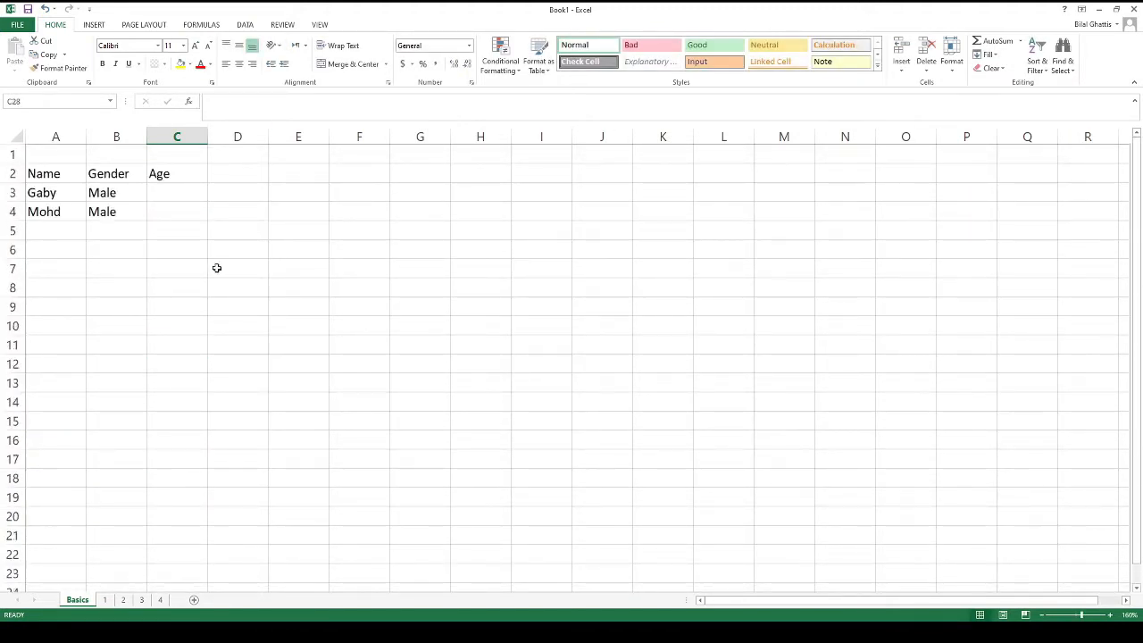
left_click(170, 192)
type("23")
key("Return")
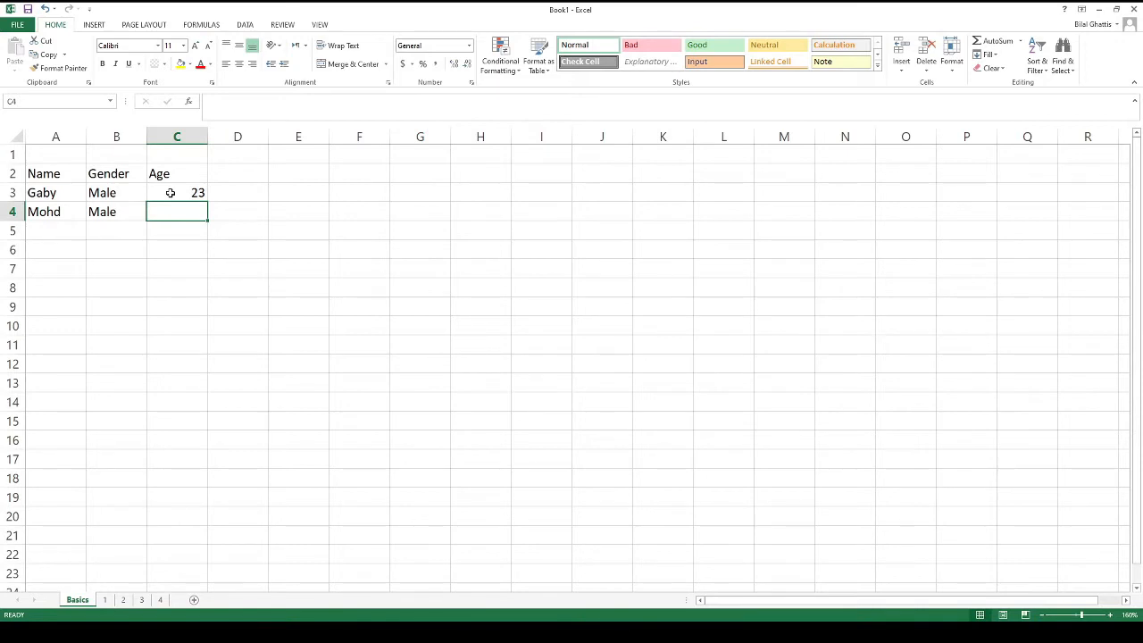
left_click(169, 192)
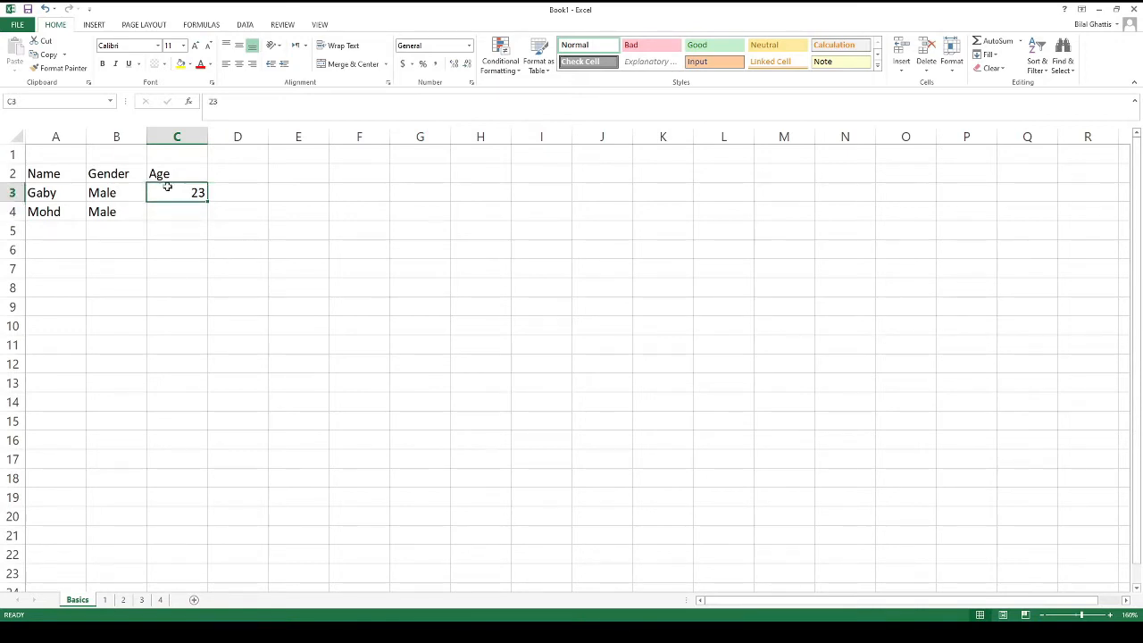
Give cell C3 a yellow fill and red font colour
left_click(181, 64)
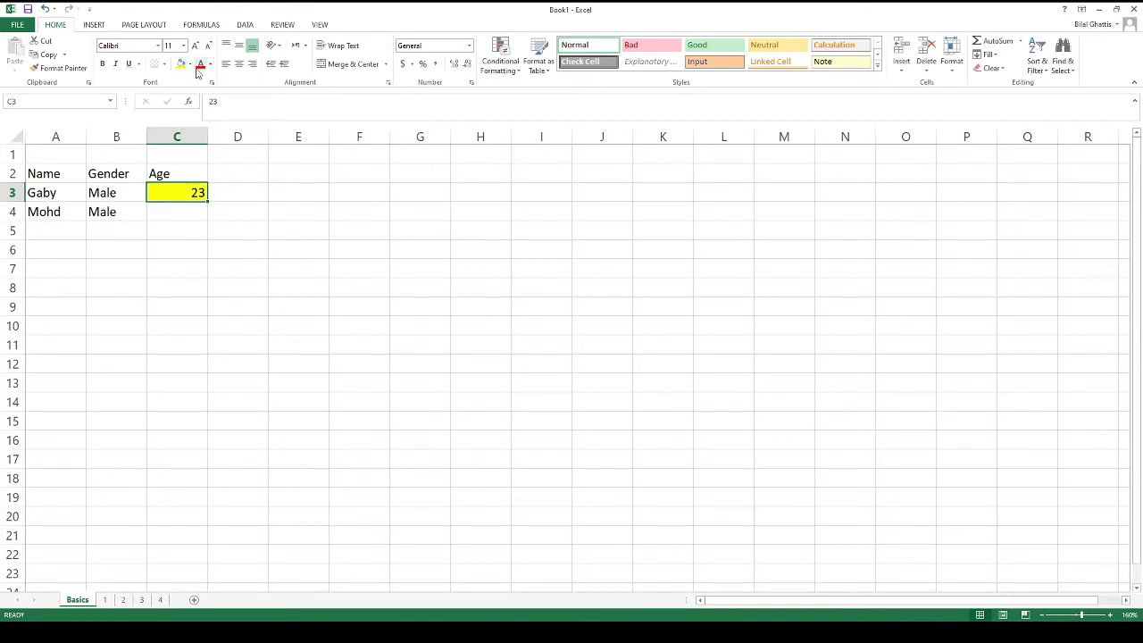
left_click(201, 65)
key("Down")
key("Up")
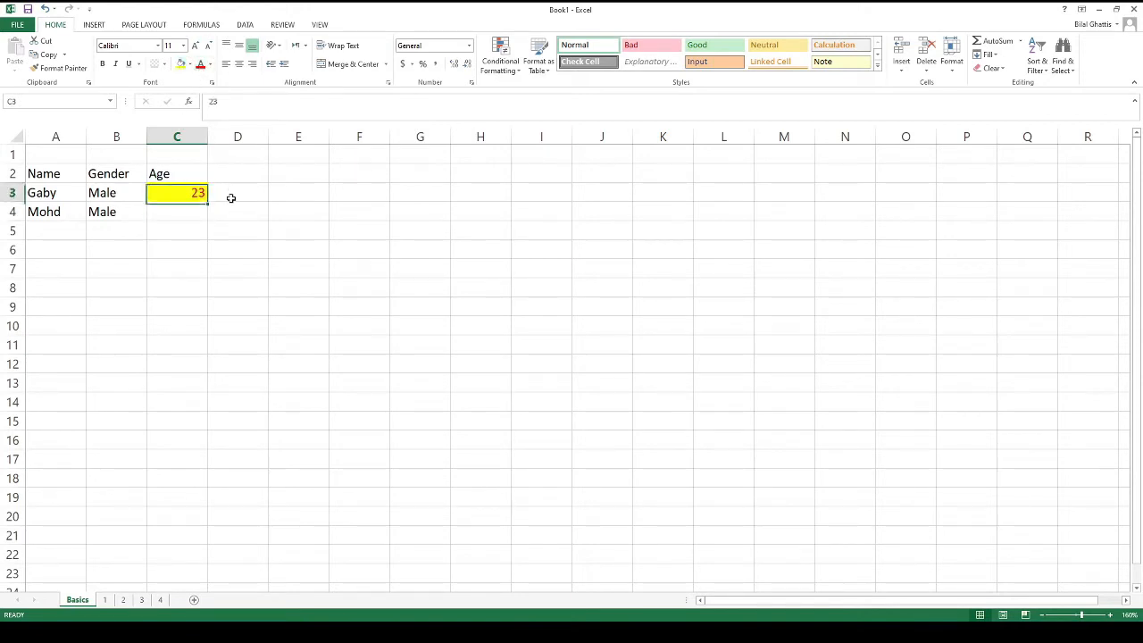
key("Down")
key("Up")
key("Down")
key("Up")
key("Down")
key("Up")
key("Down")
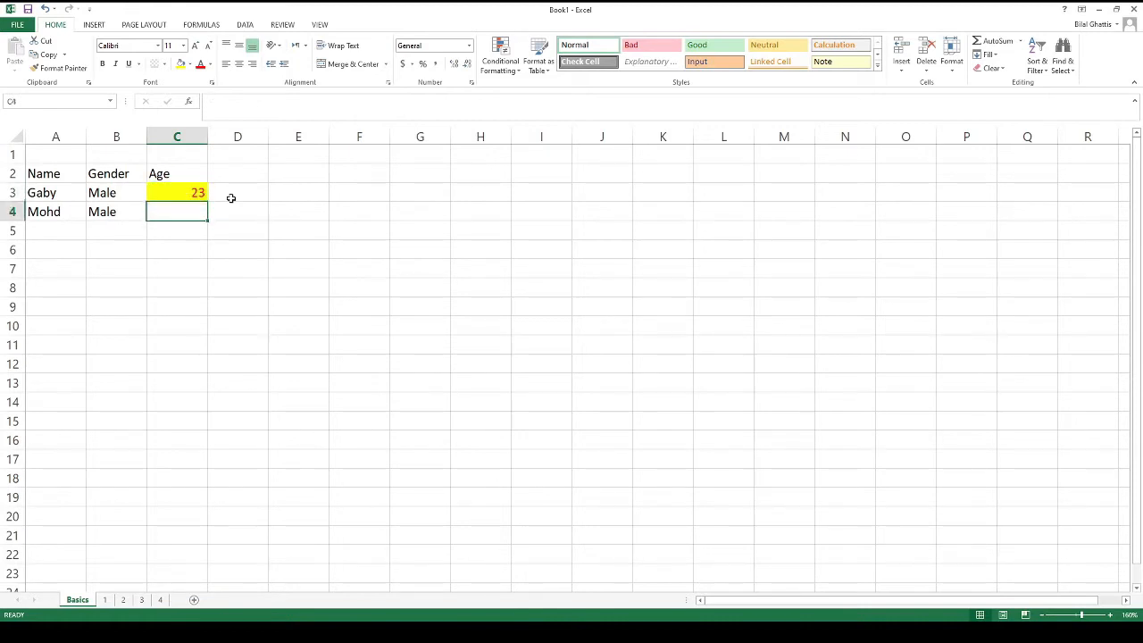
key("Up")
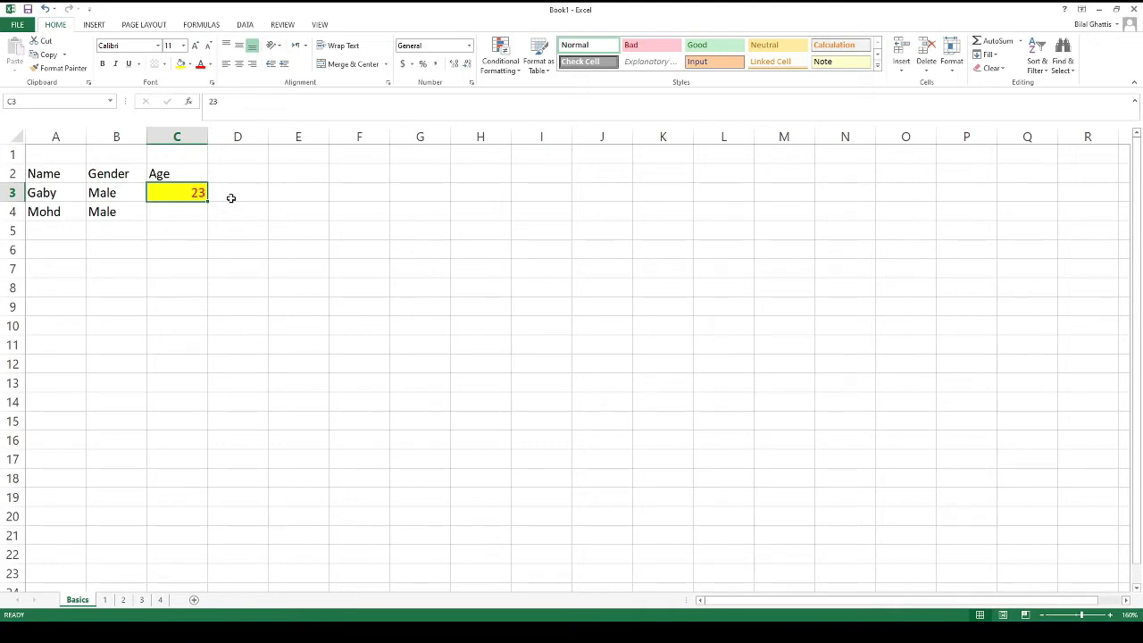
Copy the formatted 23 from C3 and paste it into C4
key("ctrl+c")
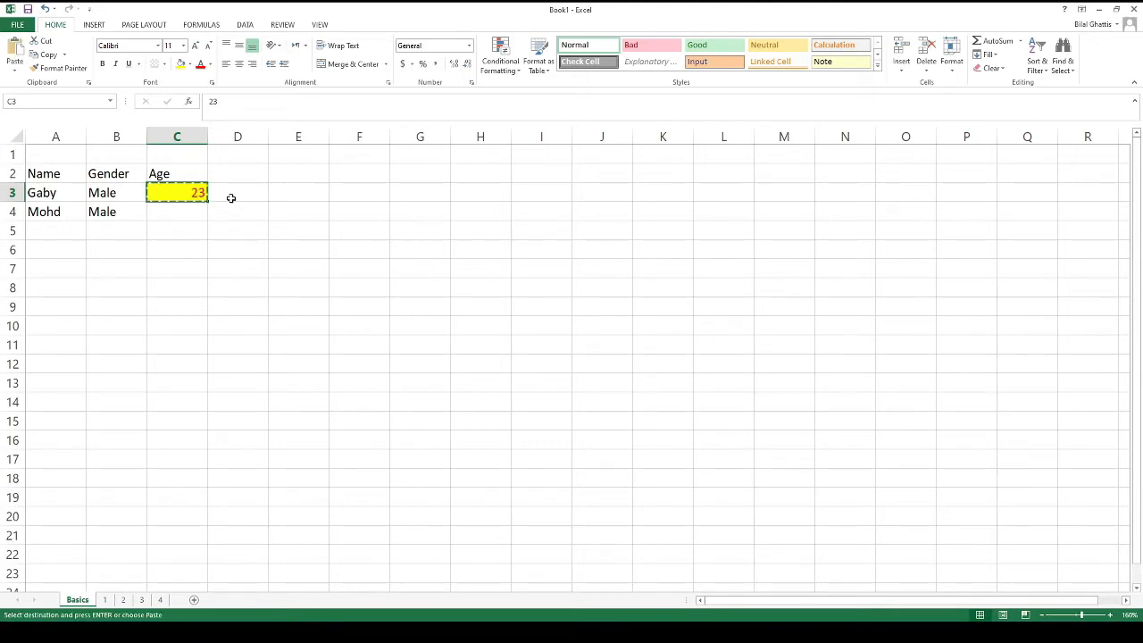
key("Down")
key("ctrl+v")
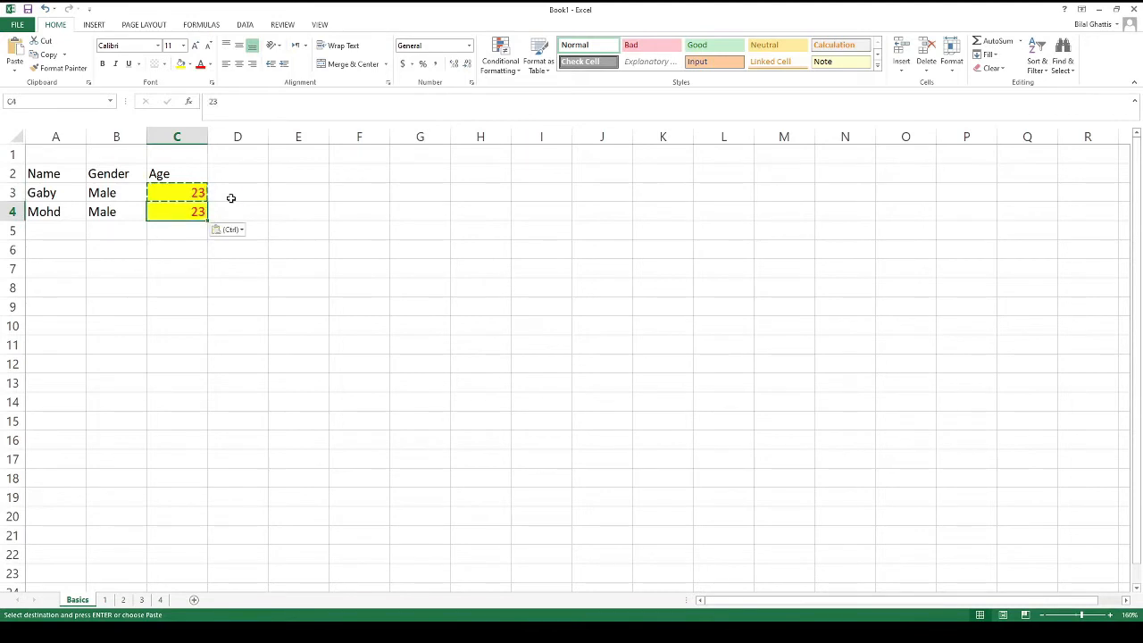
Undo the paste into C4, then clear the Age entries in C2:C4
key("Up")
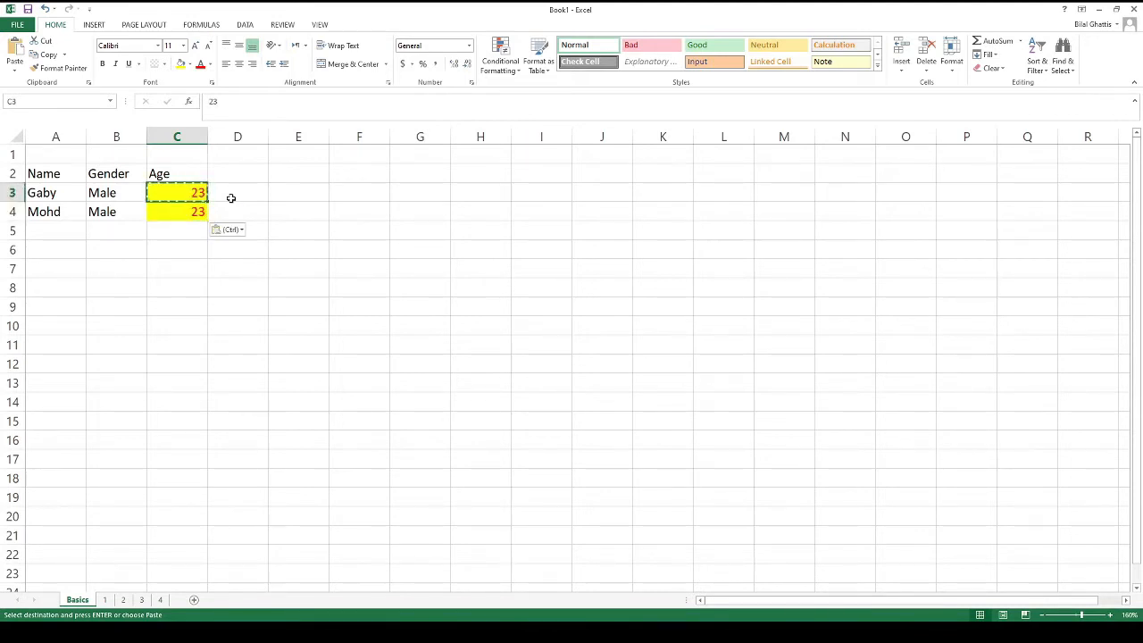
key("Down")
key("Up")
key("ctrl+z")
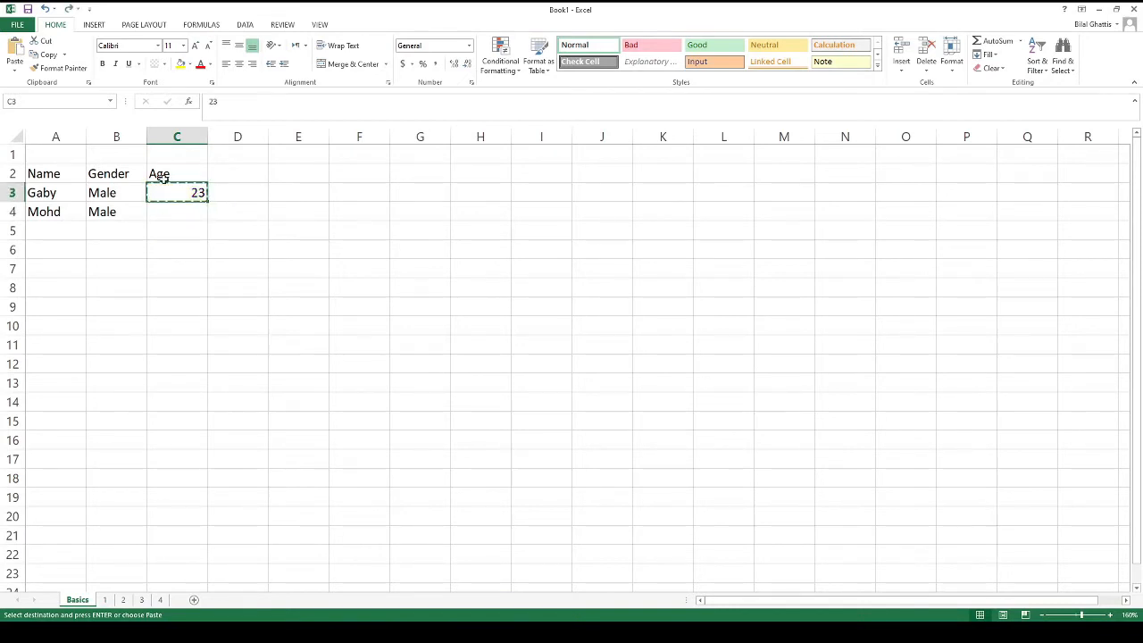
left_click_drag(166, 176, 159, 215)
key("Delete")
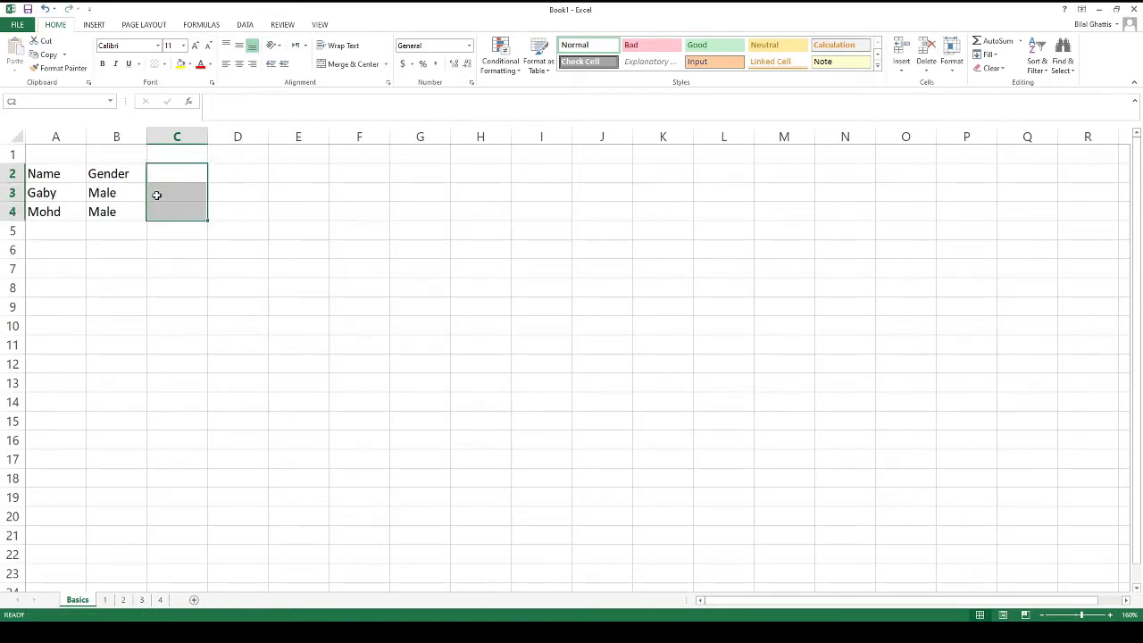
From cell B3, use Ctrl+A to select the table, then the whole sheet
left_click(117, 200)
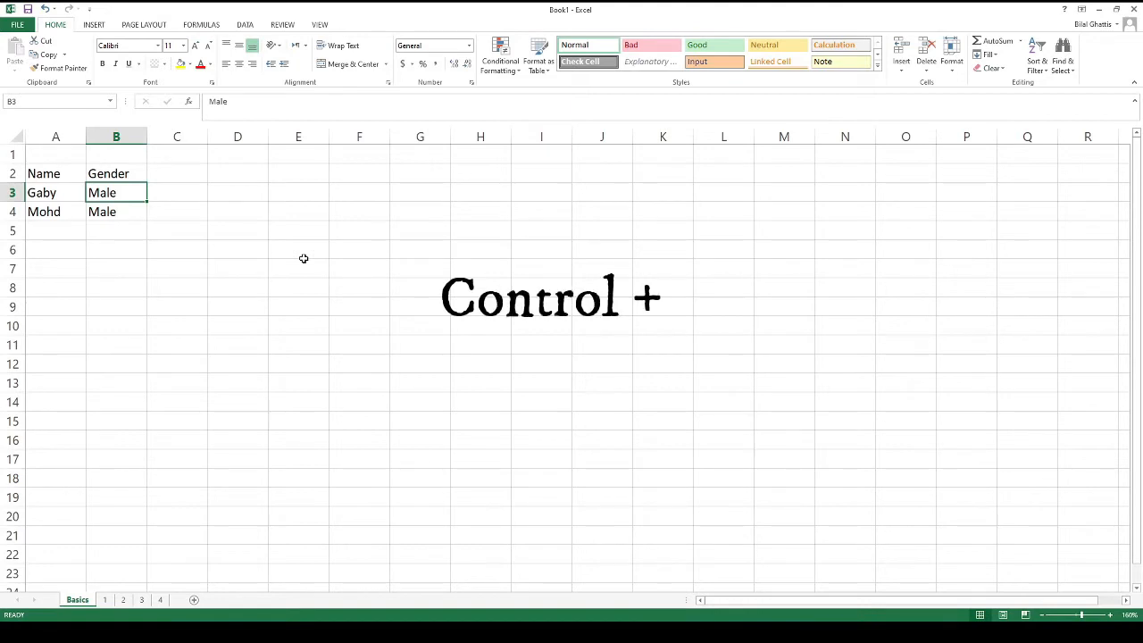
key("ctrl+a")
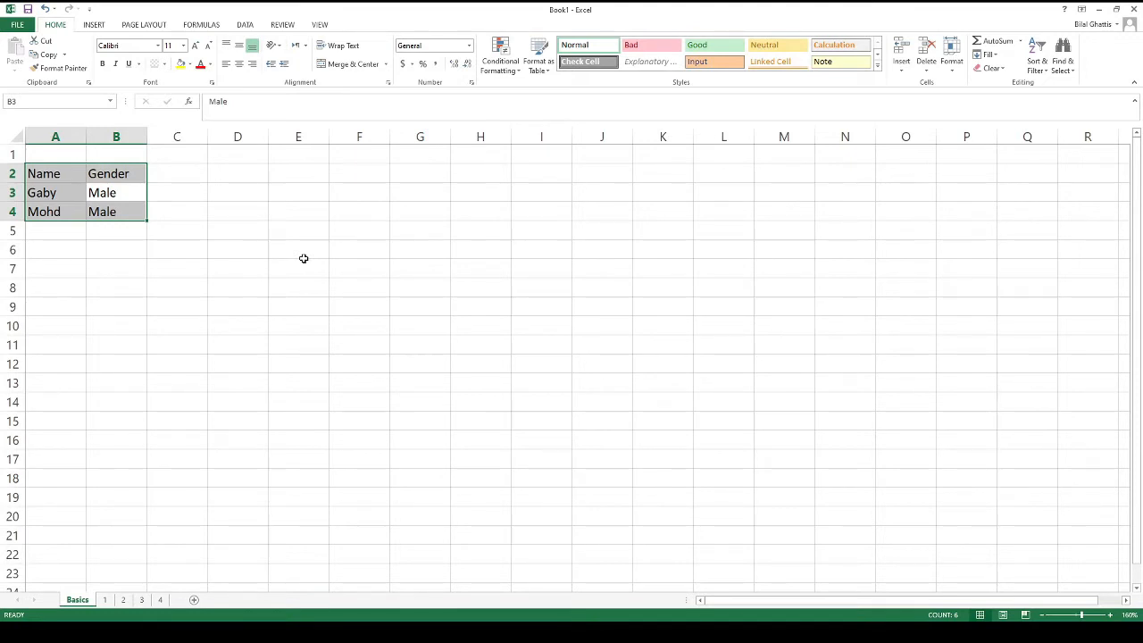
key("ctrl+a")
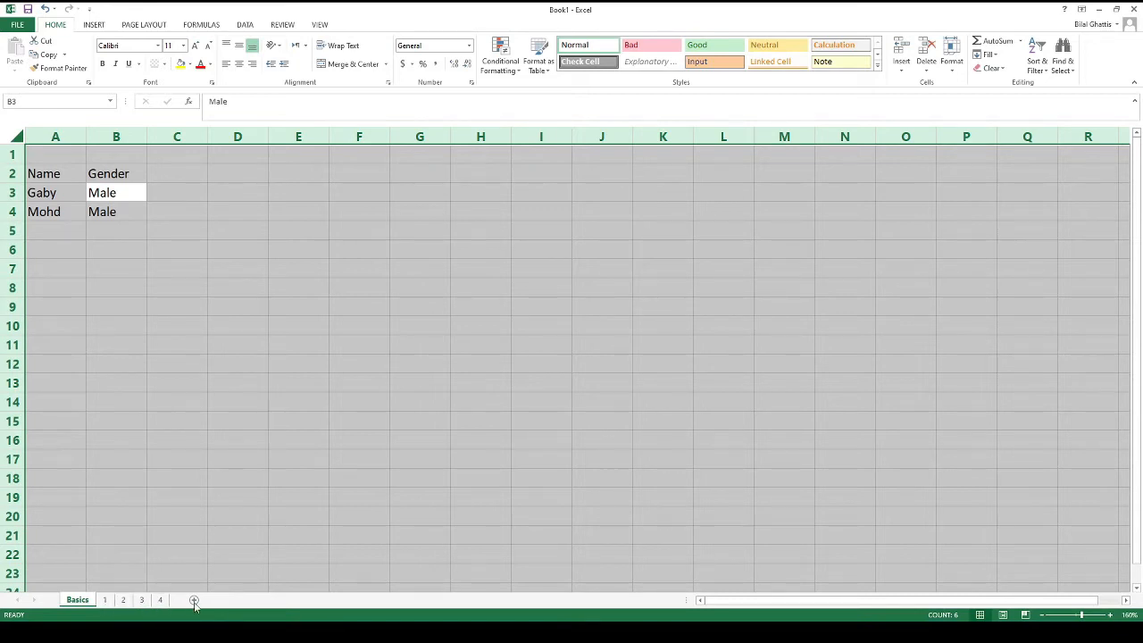
From cell B5 outside the table, select the entire sheet with Ctrl+A
left_click(161, 227)
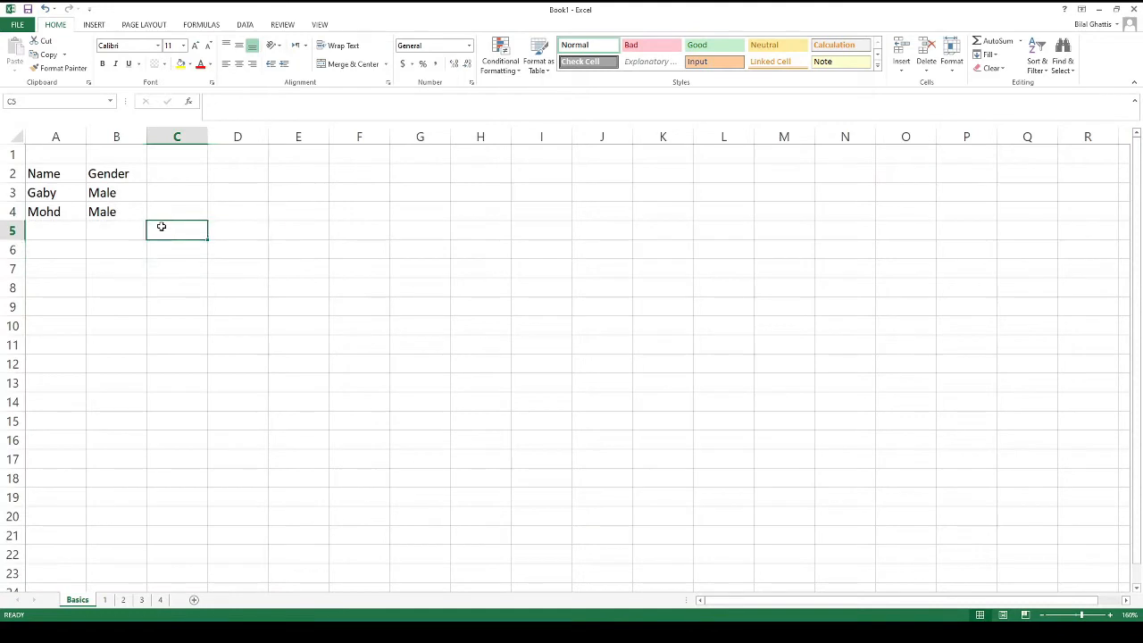
key("Left")
key("ctrl+a")
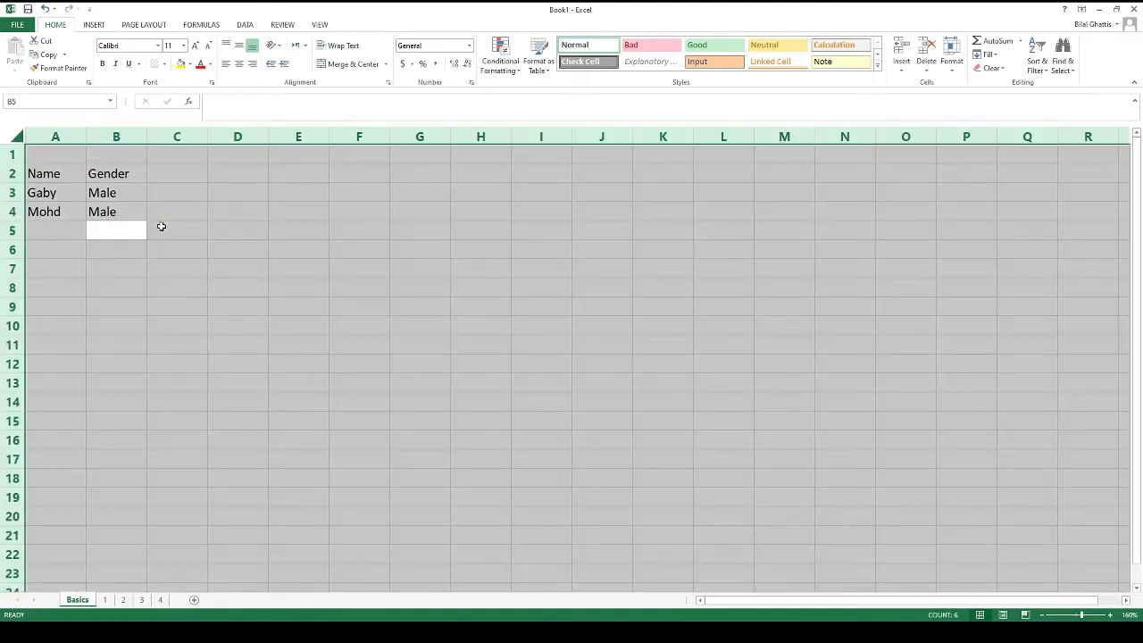
key("Left")
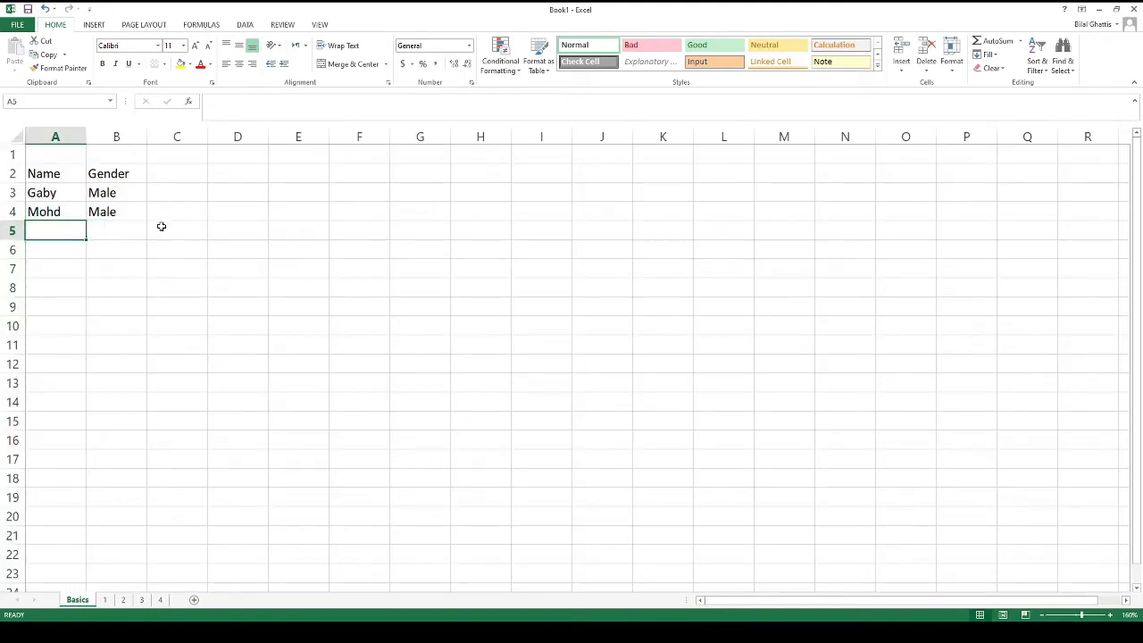
Return to B3 and use Ctrl+A twice to select the table, then the worksheet
key("Up")
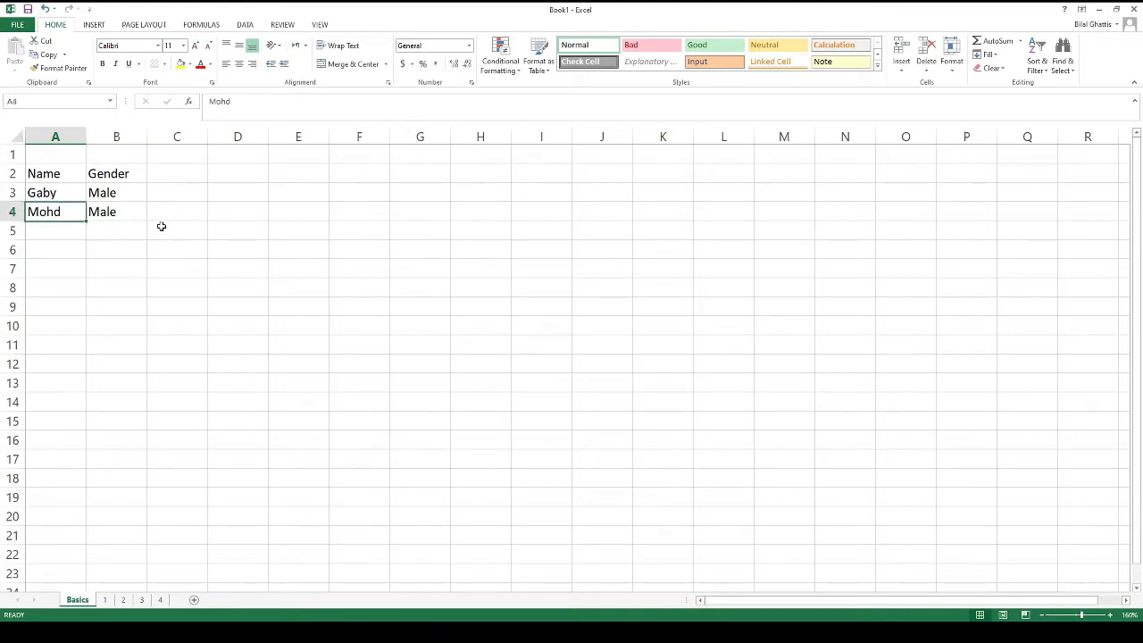
key("Right")
key("Up")
key("Left")
key("Up")
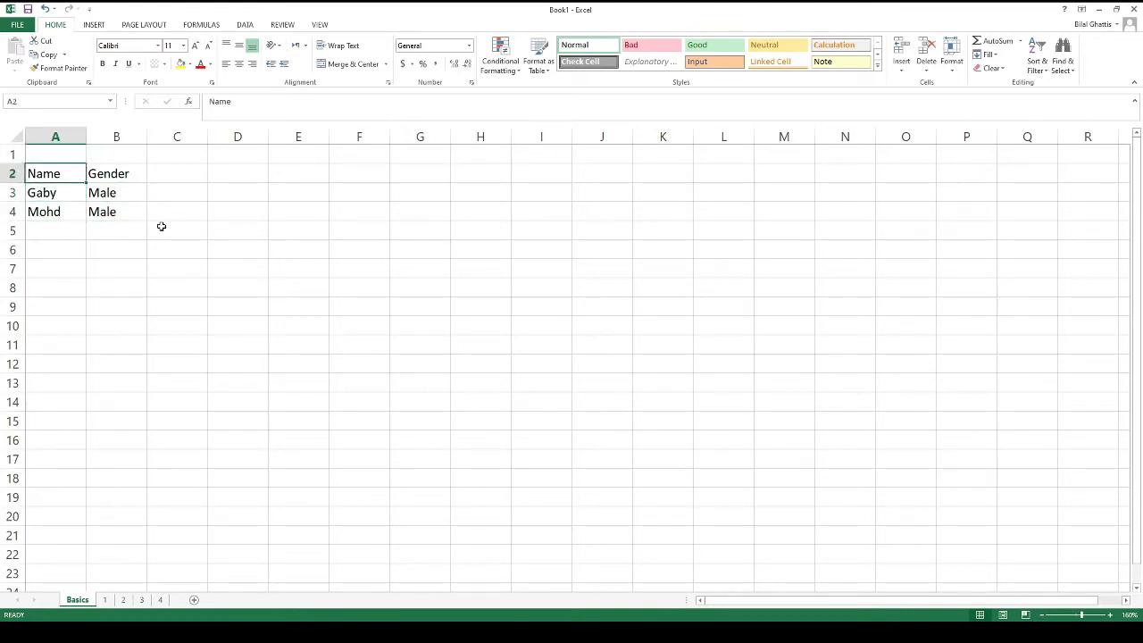
key("Right")
key("Down")
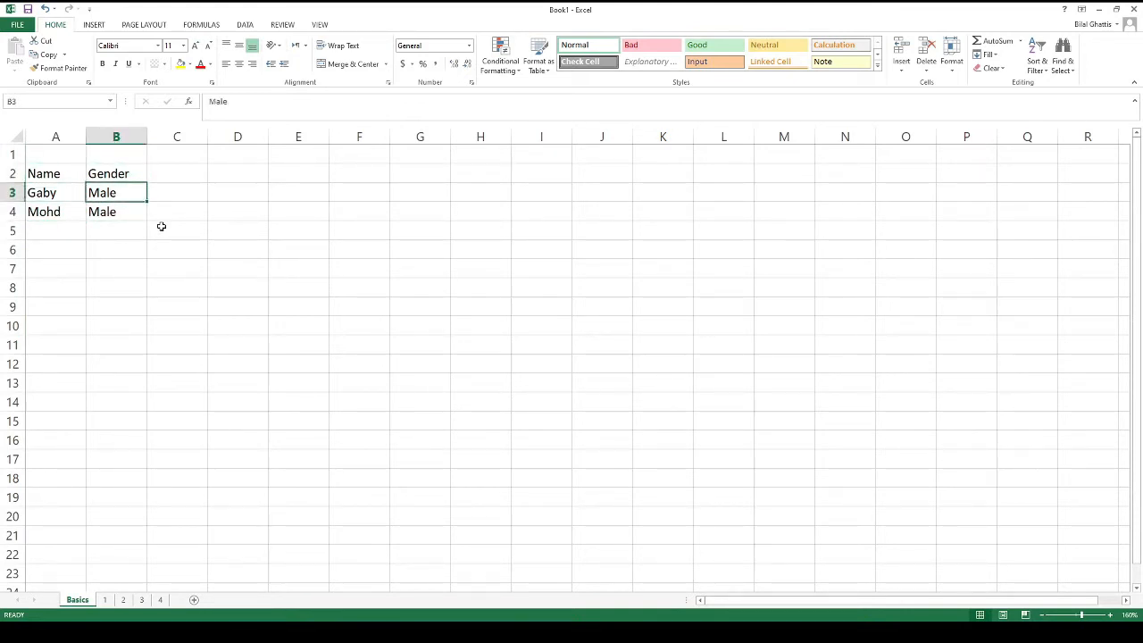
key("ctrl+a")
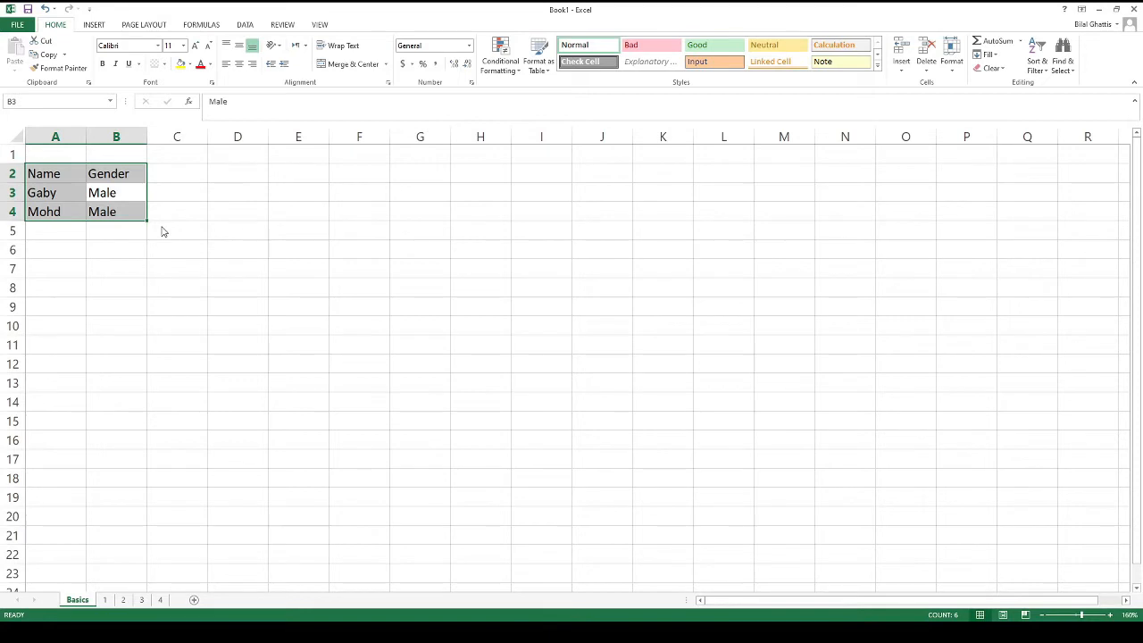
key("ctrl+a")
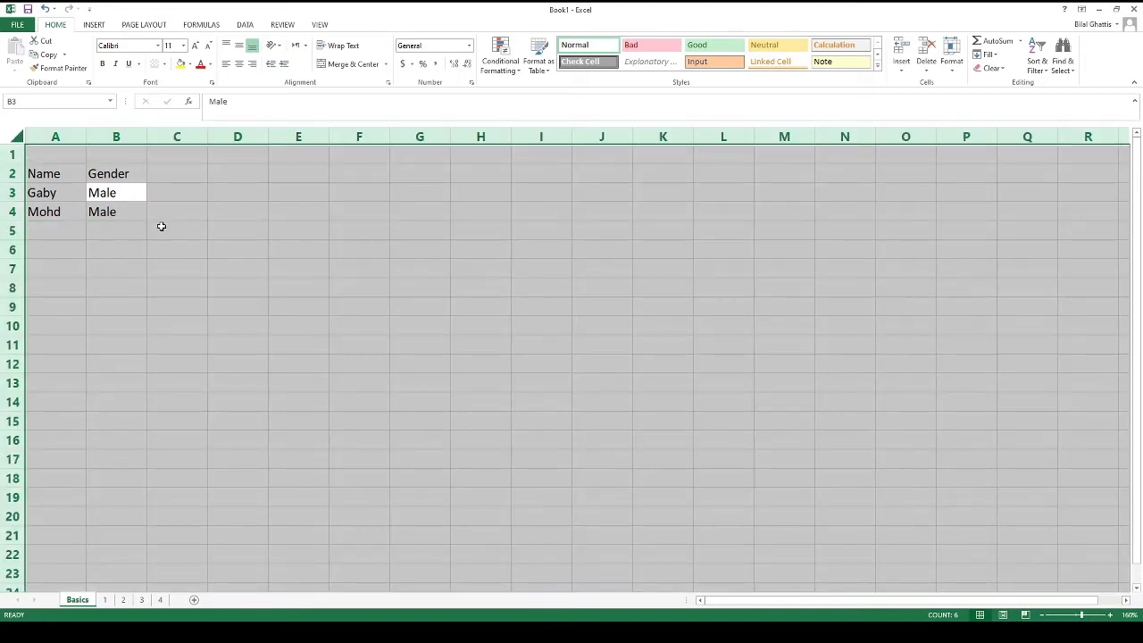
key("Right")
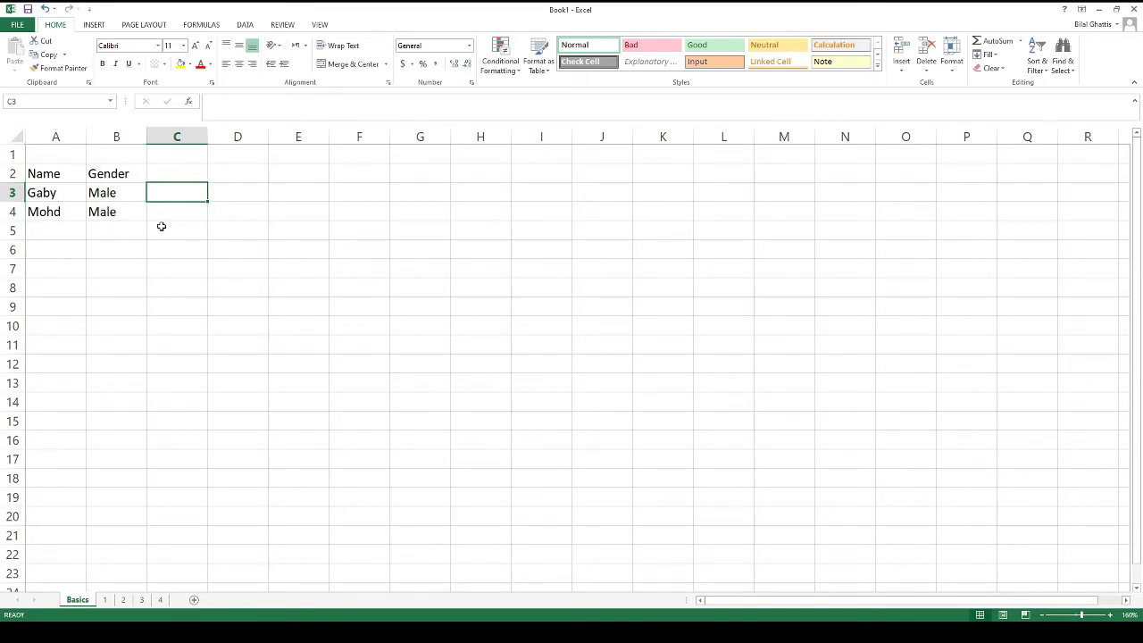
Move around the table and select the entire worksheet with Ctrl+A
key("Left")
key("Left")
key("Down")
key("Right")
key("Up")
key("Up")
key("Left")
key("Down")
key("Right")
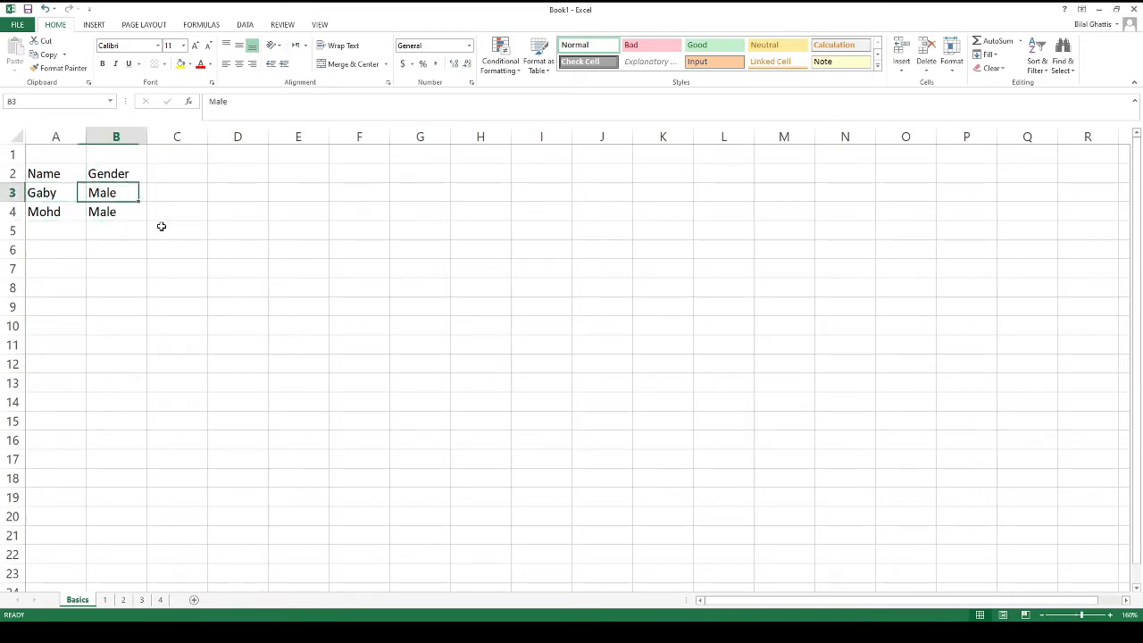
key("Up")
key("Left")
key("Down")
key("Right")
key("Right")
key("ctrl+a")
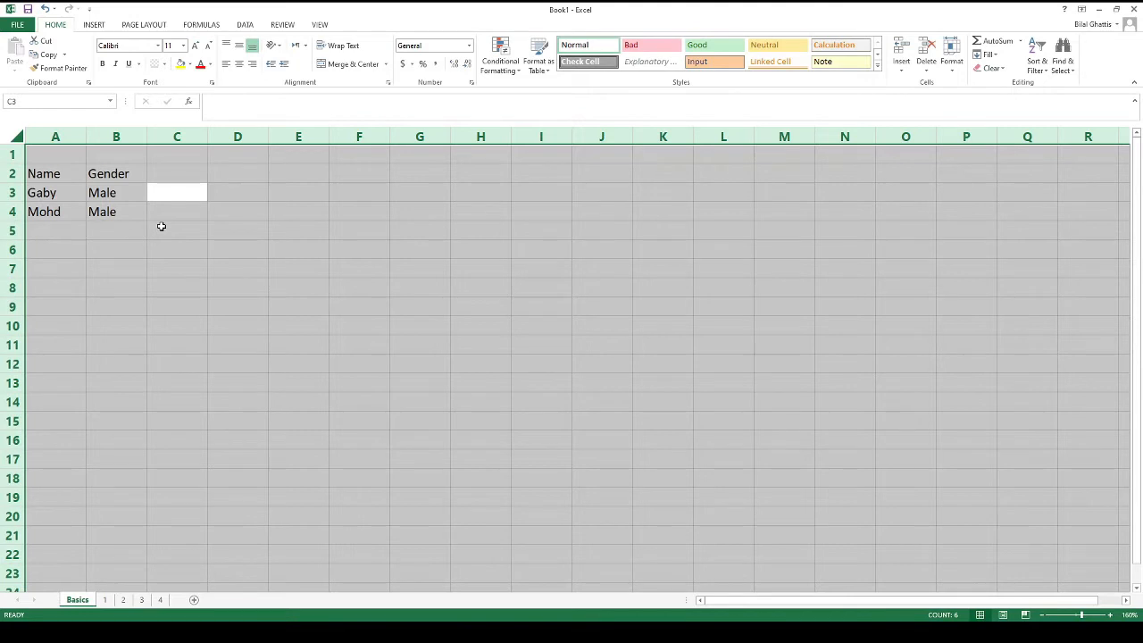
key("alt+Tab")
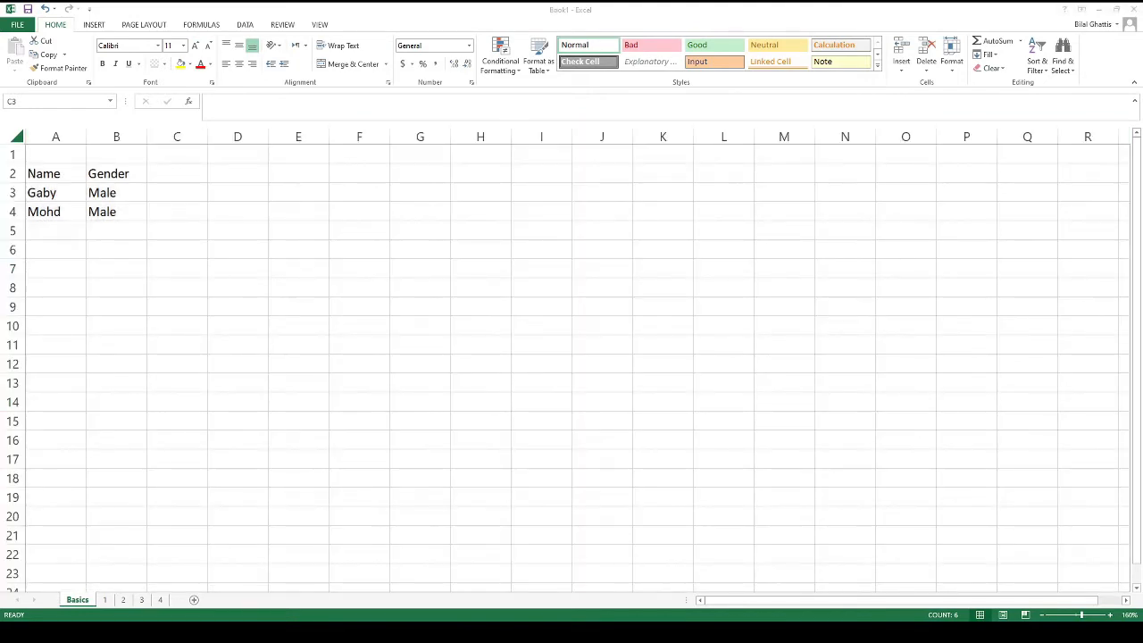
key("alt+Tab")
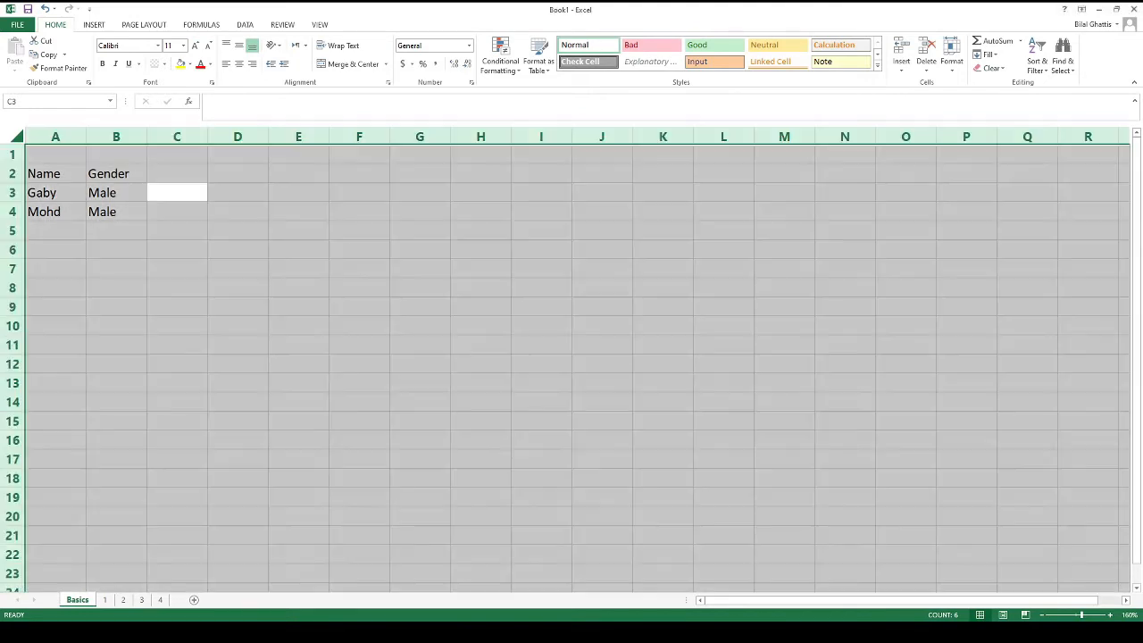
Select row 4 with Shift+Space and insert a blank row above Mohd using Ctrl+Shift+Plus
key("Down")
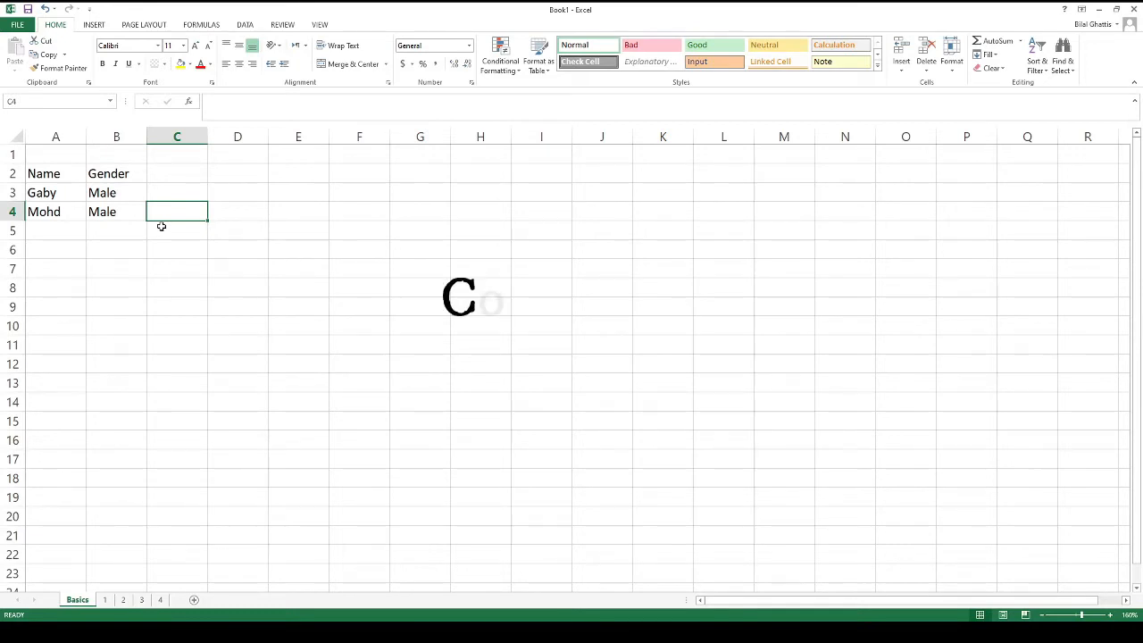
key("ctrl+f")
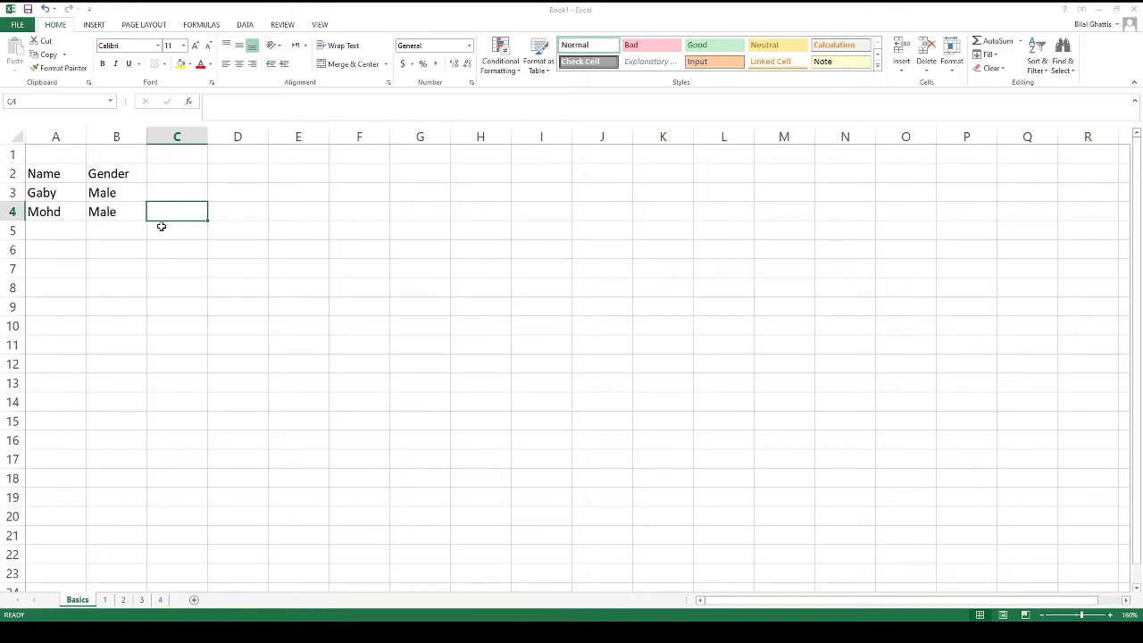
key("Home")
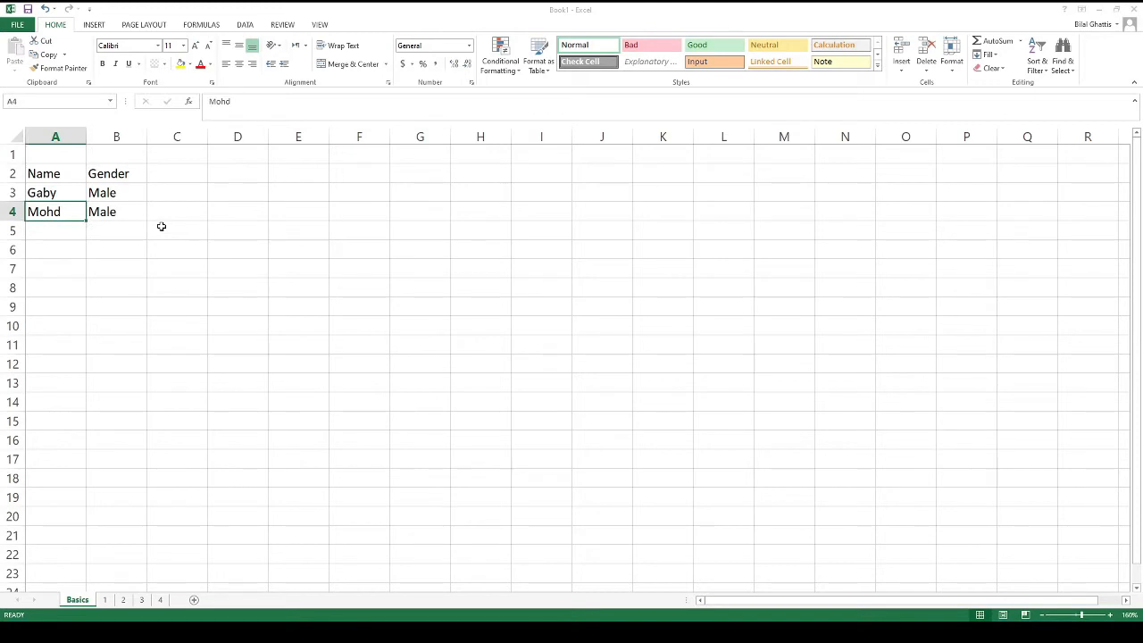
key("Up")
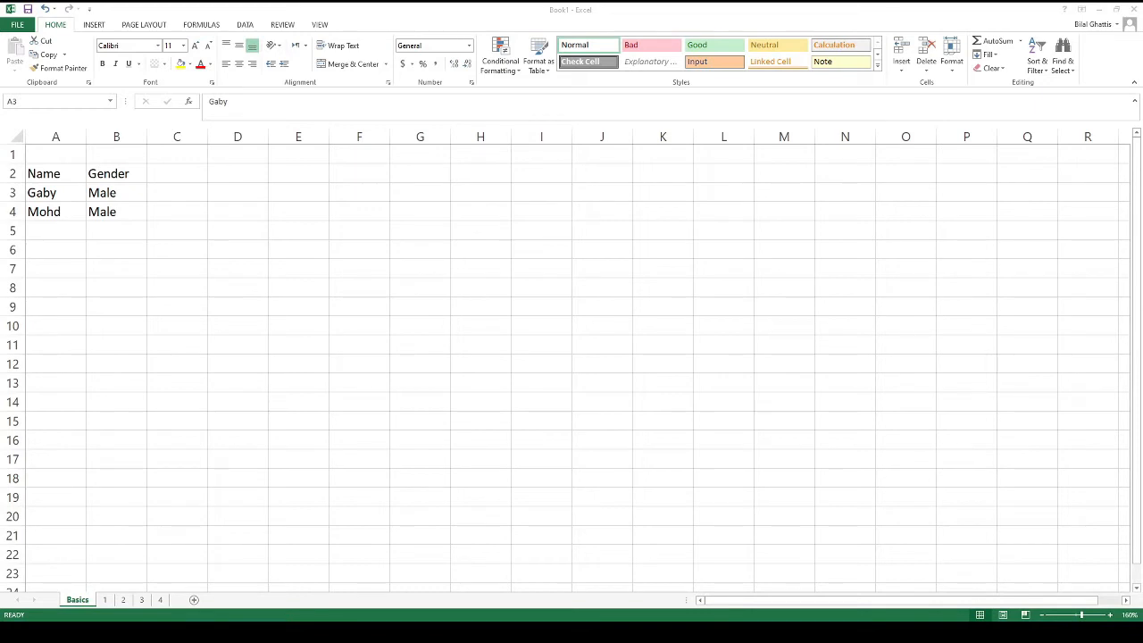
key("Right")
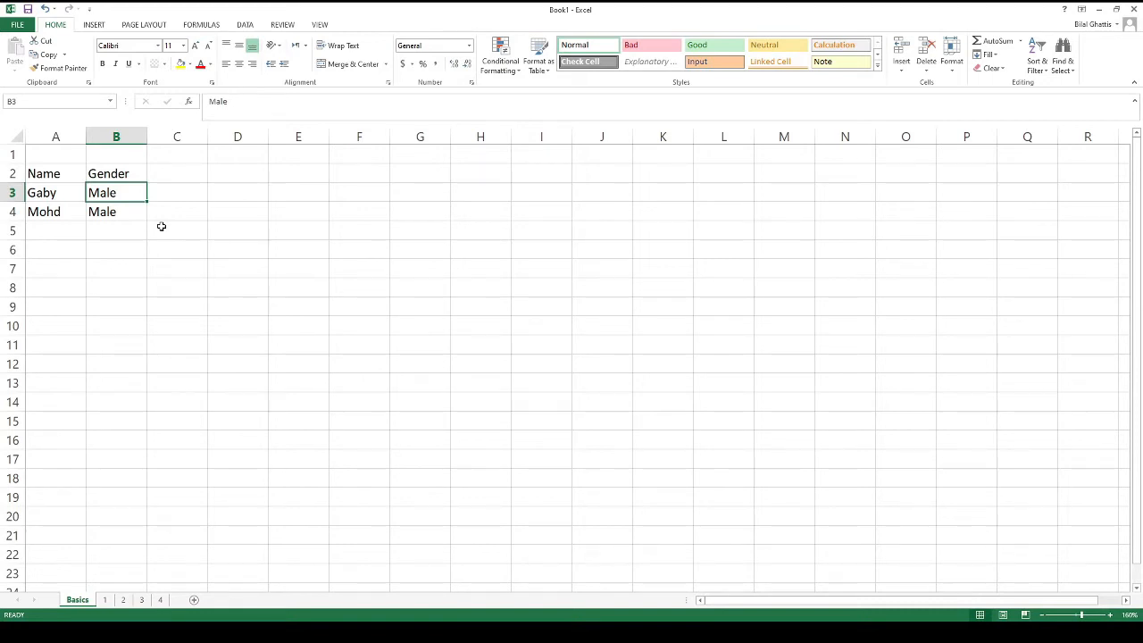
key("Return")
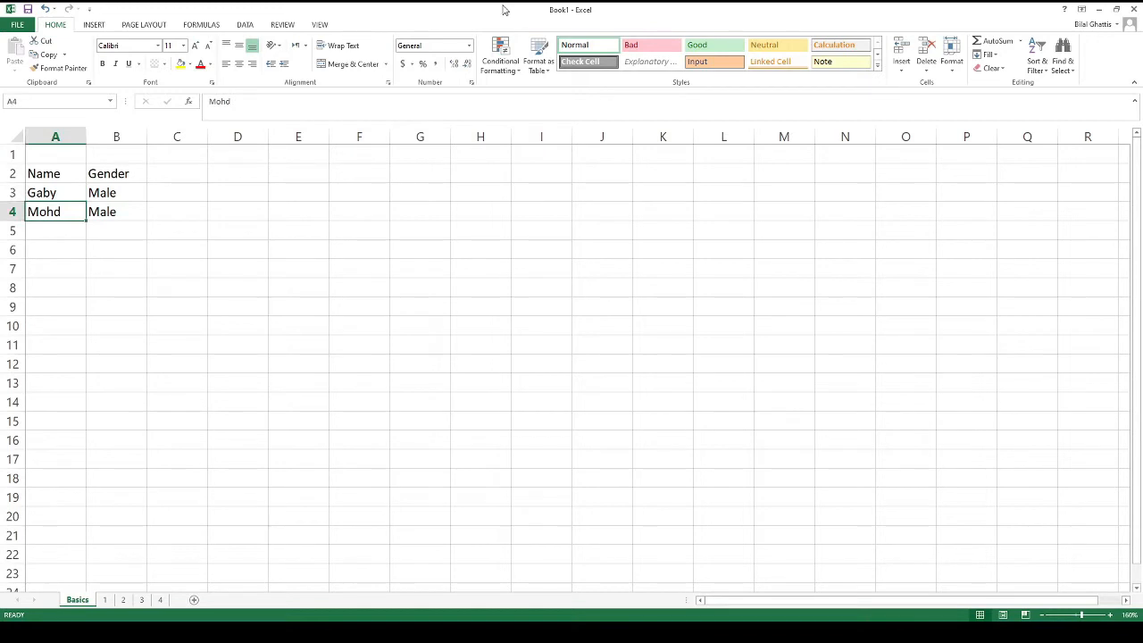
key("shift+space")
key("ctrl+shift+equal")
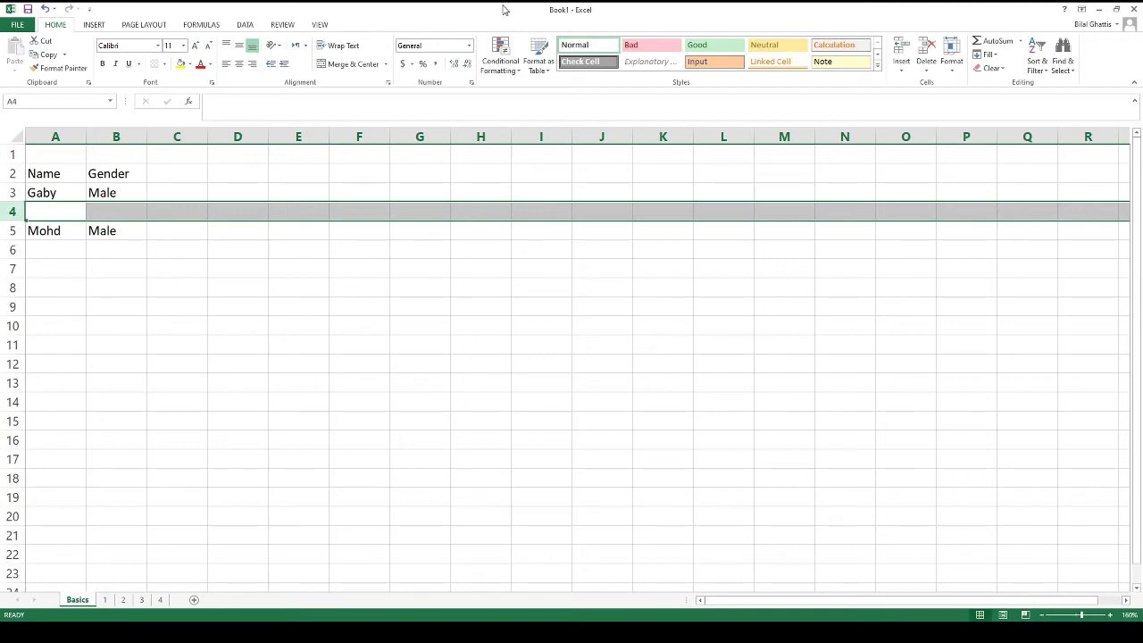
Insert five more blank rows above Mohd's row with Ctrl+Plus
key("ctrl+plus")
key("ctrl+plus")
key("ctrl+plus")
key("ctrl+plus")
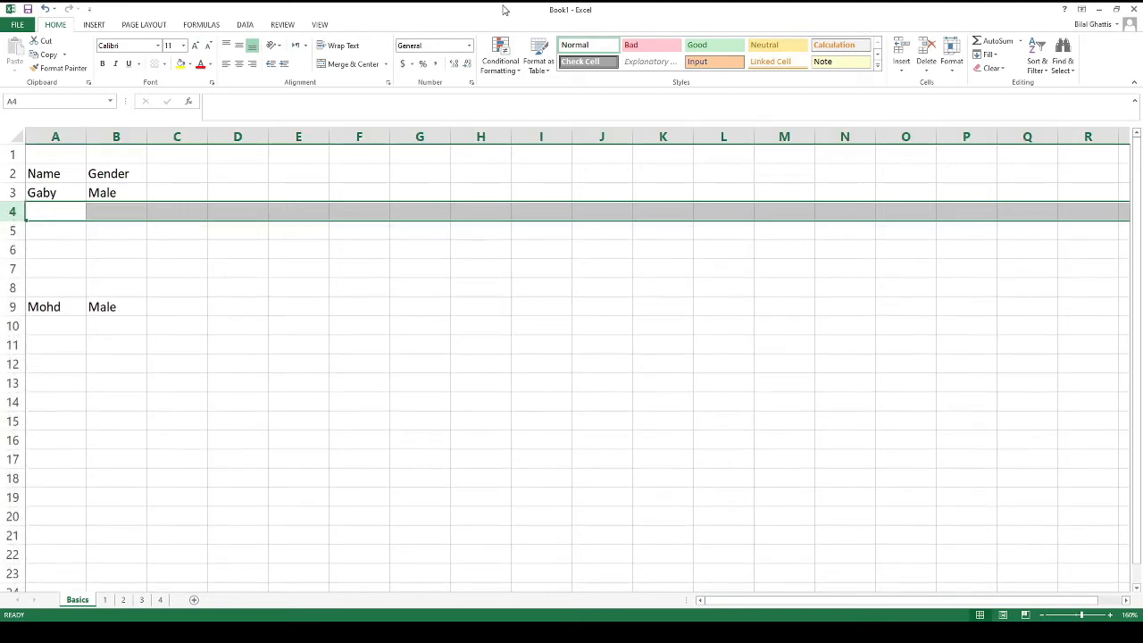
key("ctrl+plus")
key("ctrl+plus")
key("ctrl+plus")
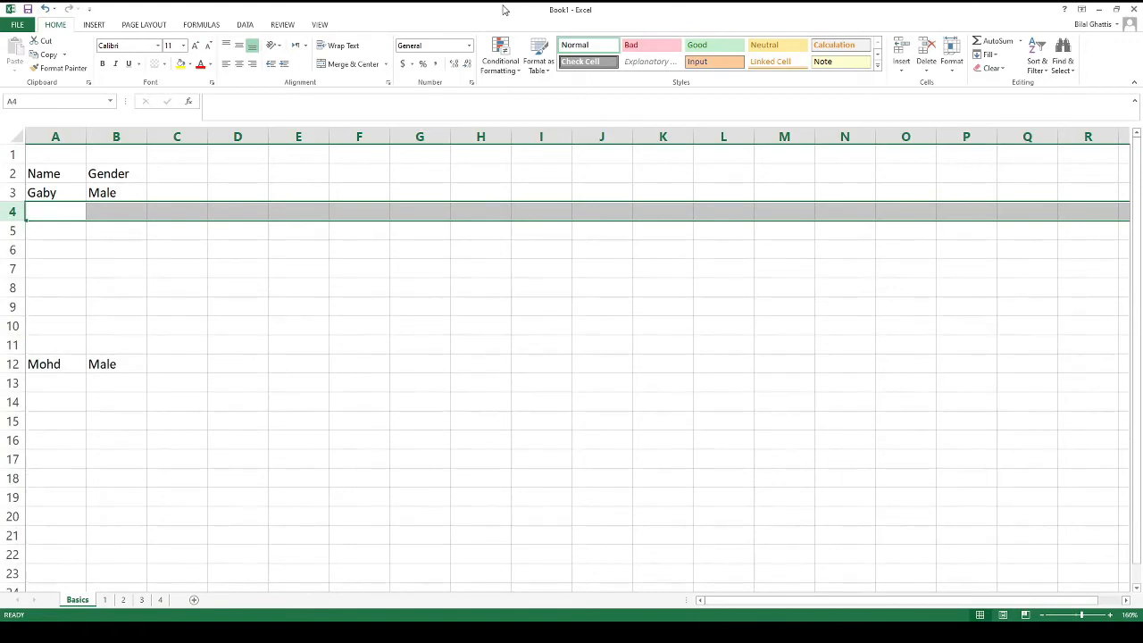
key("ctrl+plus")
key("ctrl+plus")
key("ctrl+plus")
key("ctrl+plus")
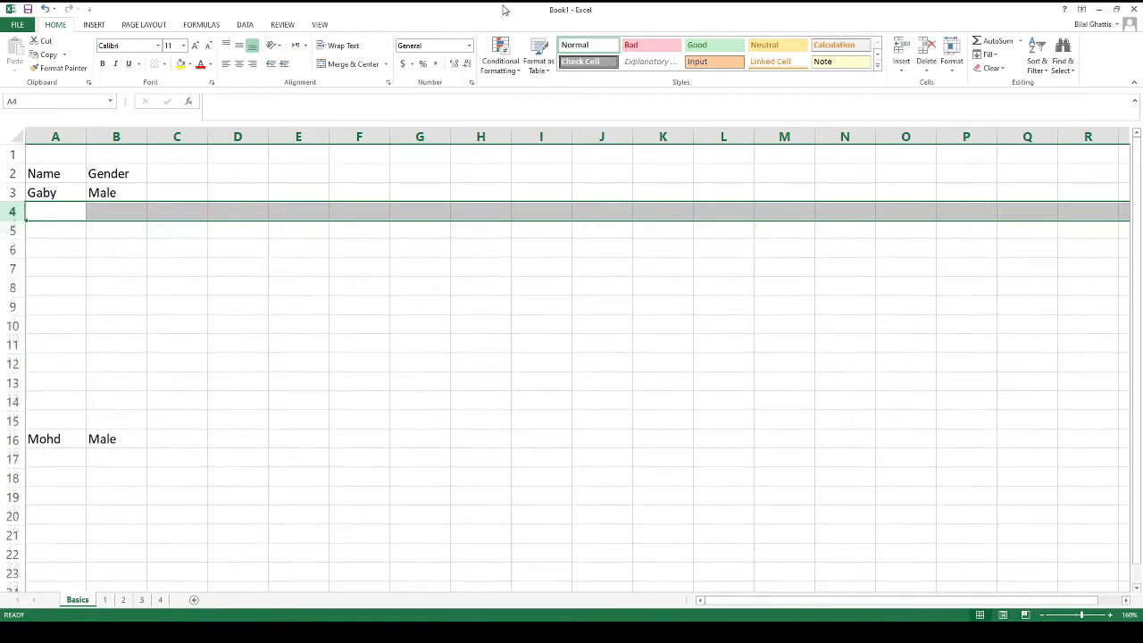
key("ctrl+plus")
key("ctrl+plus")
key("ctrl+plus")
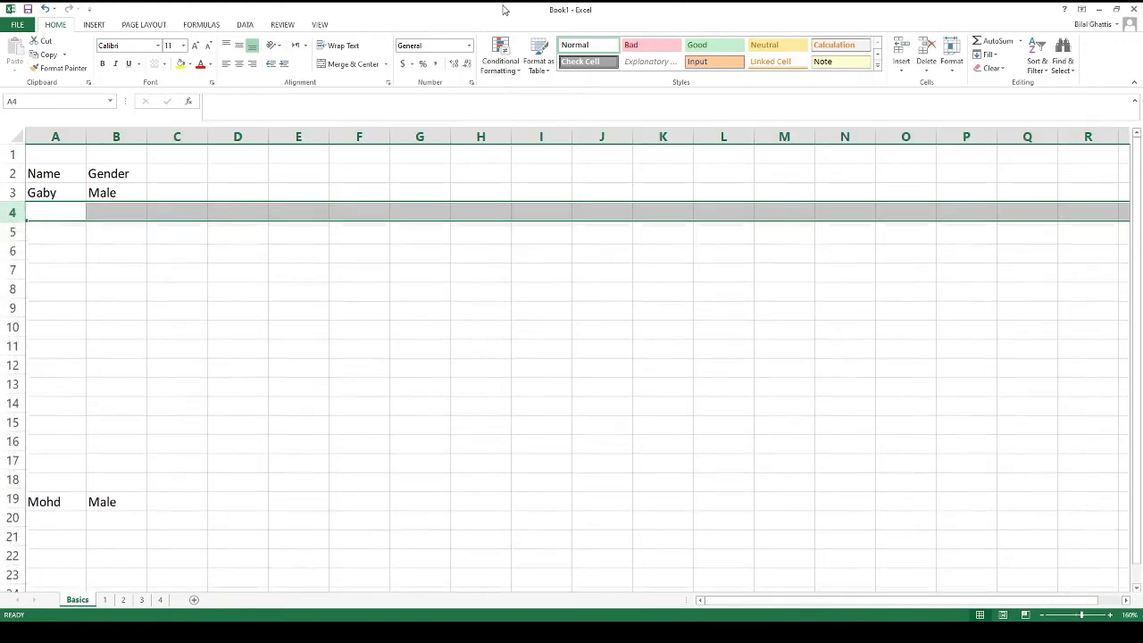
key("ctrl+plus")
key("ctrl+plus")
key("ctrl+plus")
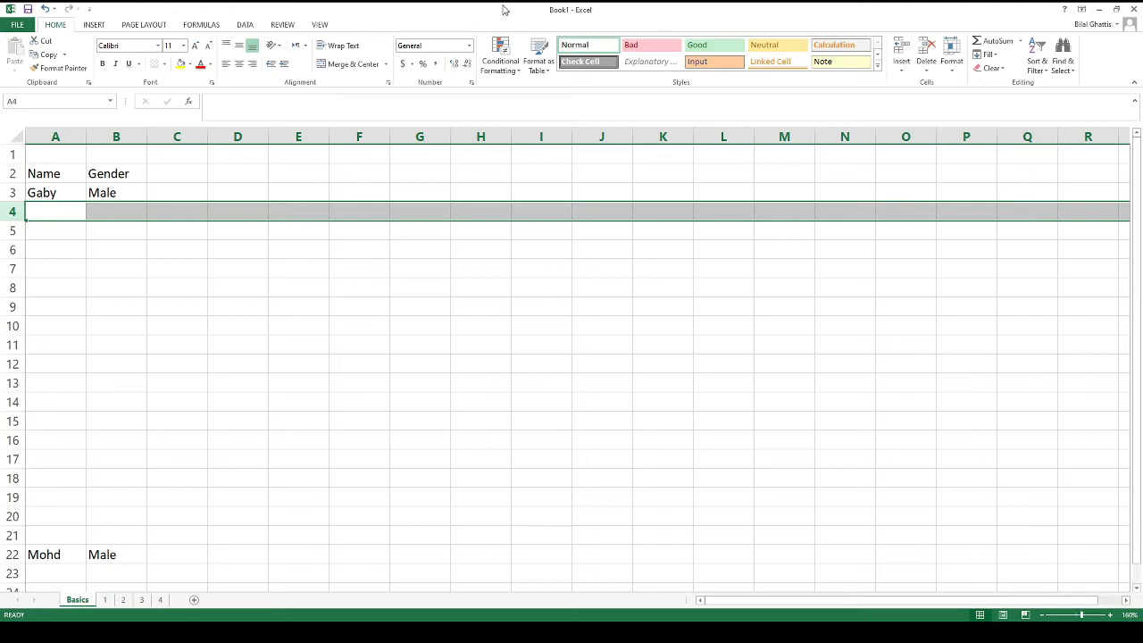
Delete the blank rows with Ctrl+minus until Mohd/Male is back in row 4
key("ctrl+minus")
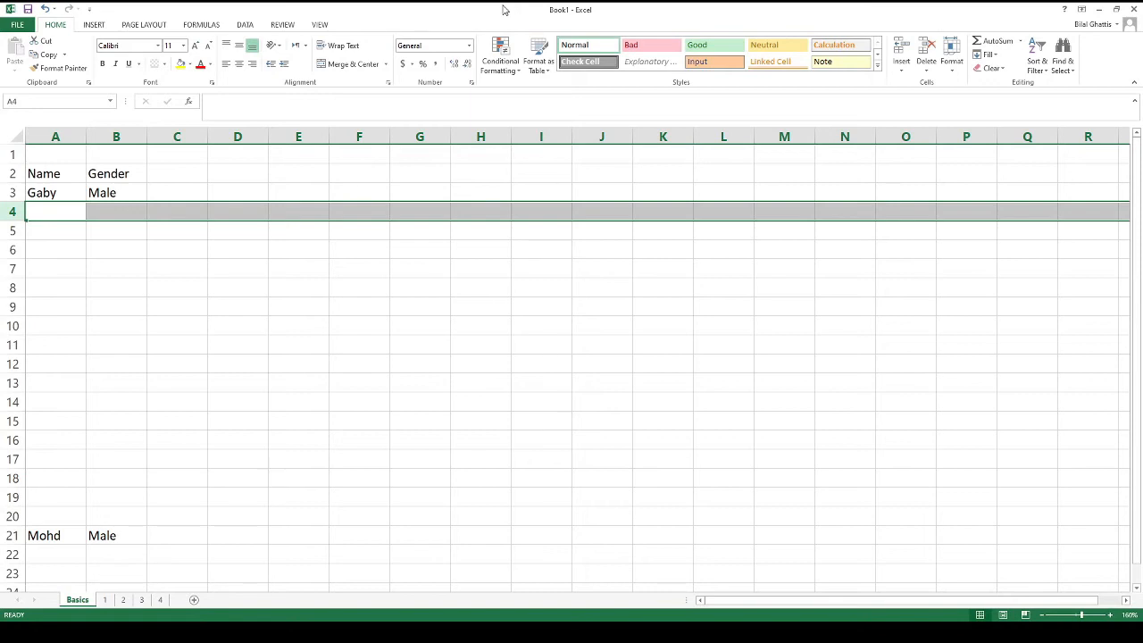
key("ctrl+minus")
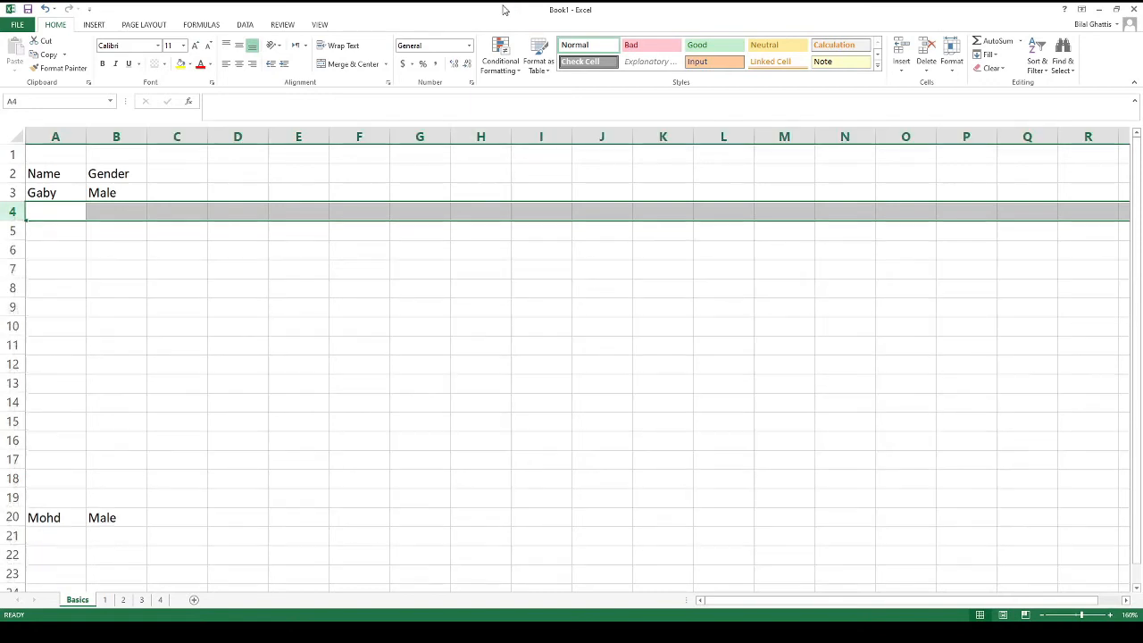
key("ctrl+minus")
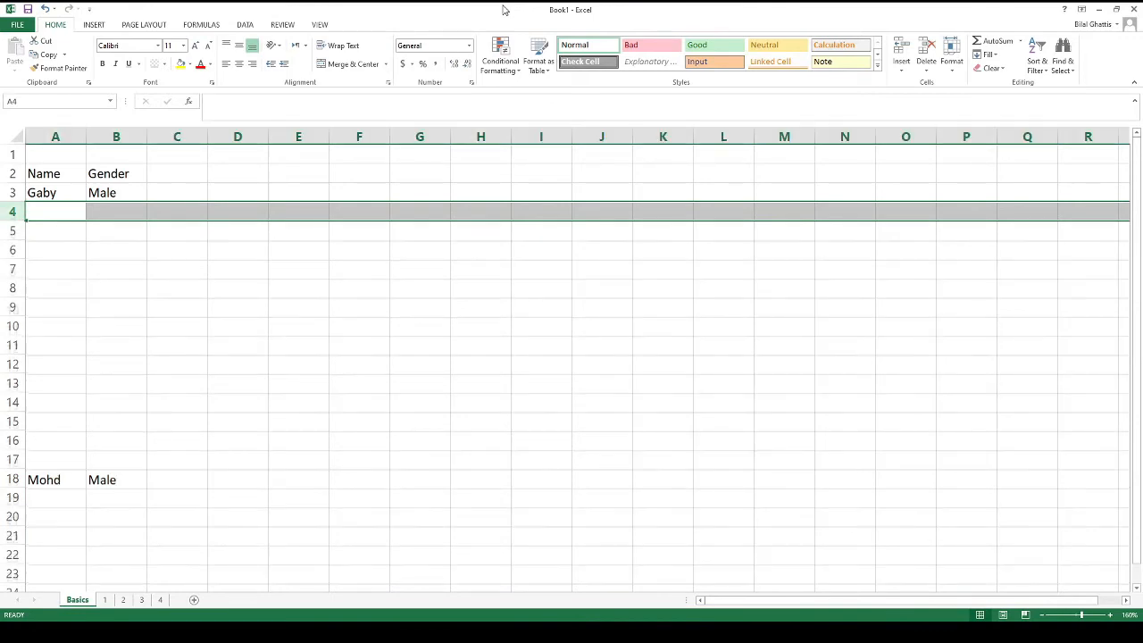
key("ctrl+minus")
key("ctrl+minus")
key("ctrl+minus")
key("ctrl+minus")
key("ctrl+minus")
key("ctrl+minus")
key("ctrl+minus")
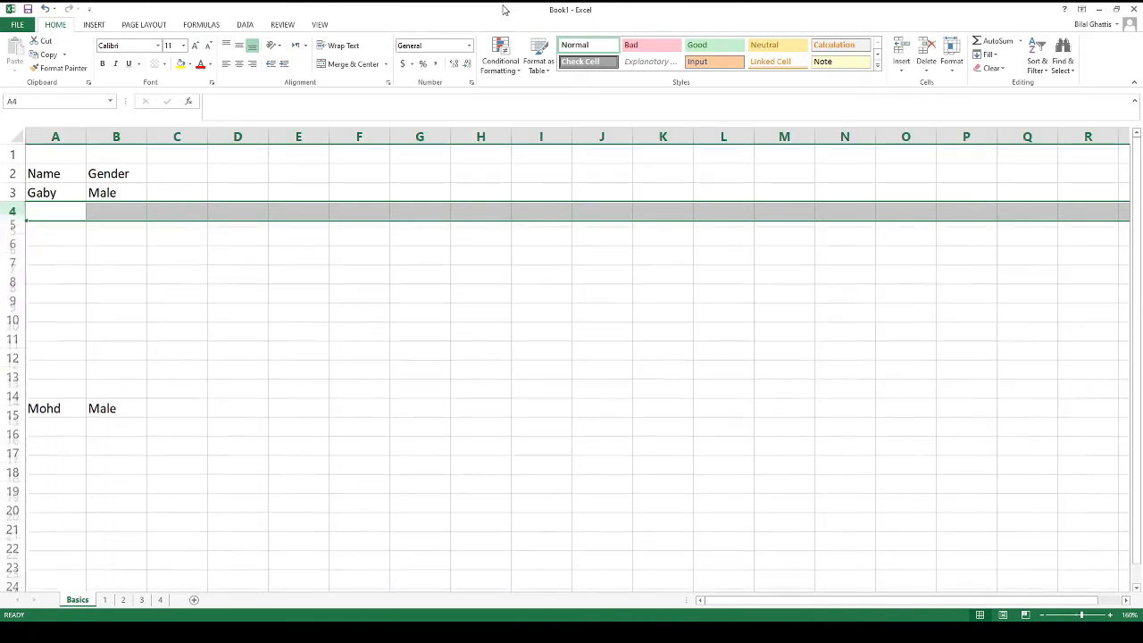
key("ctrl+minus")
key("ctrl+minus")
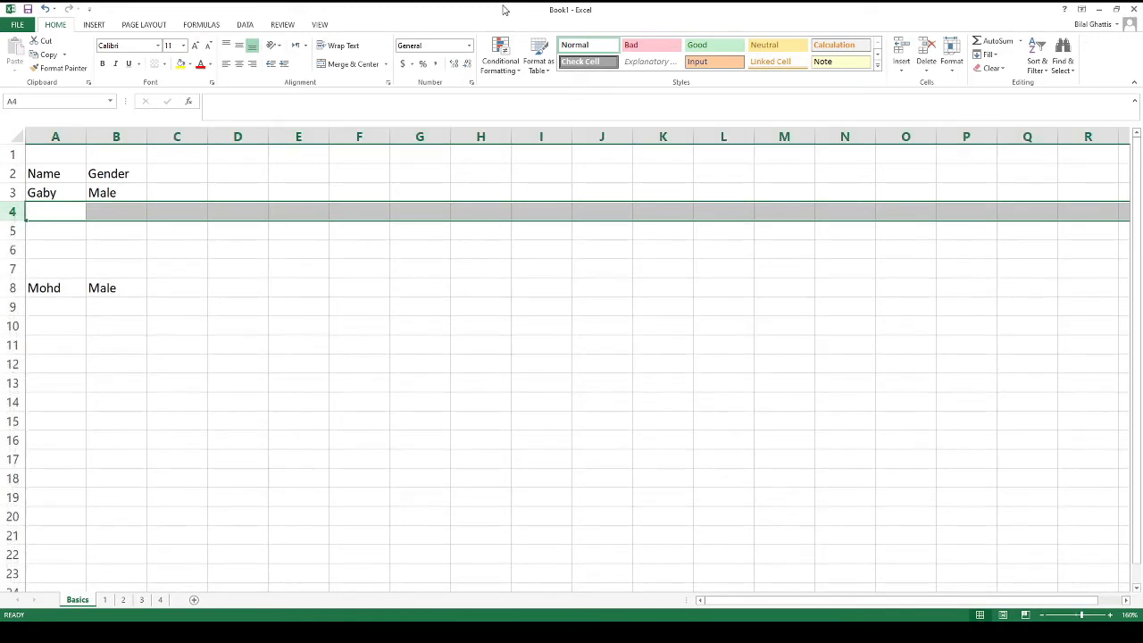
key("ctrl+minus")
key("ctrl+minus")
key("ctrl+minus")
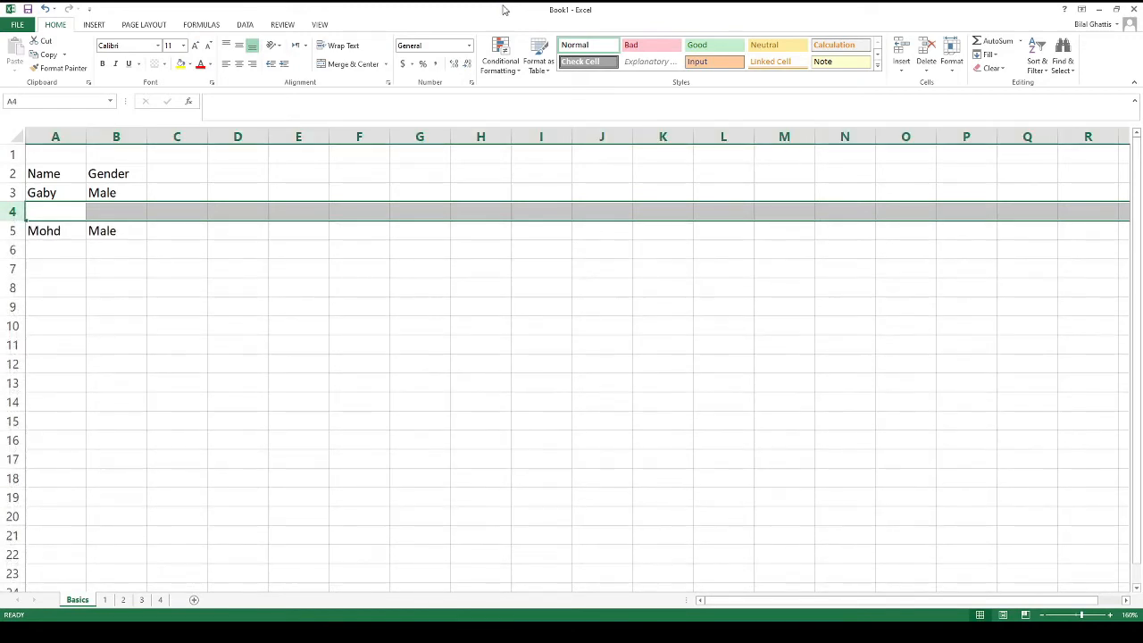
key("ctrl+minus")
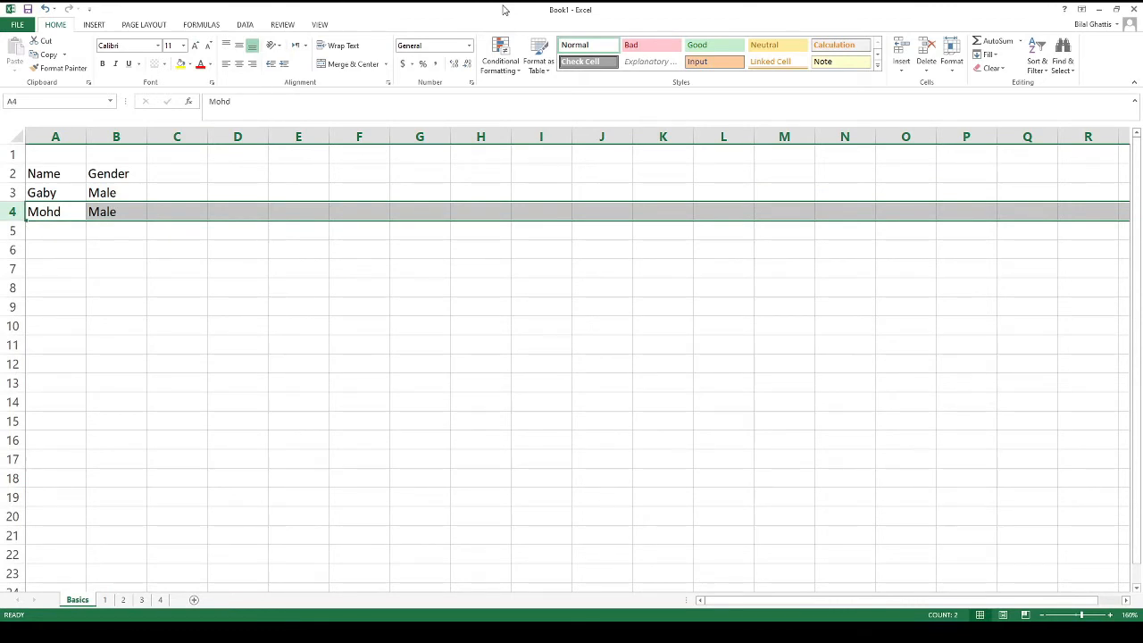
key("alt+Tab")
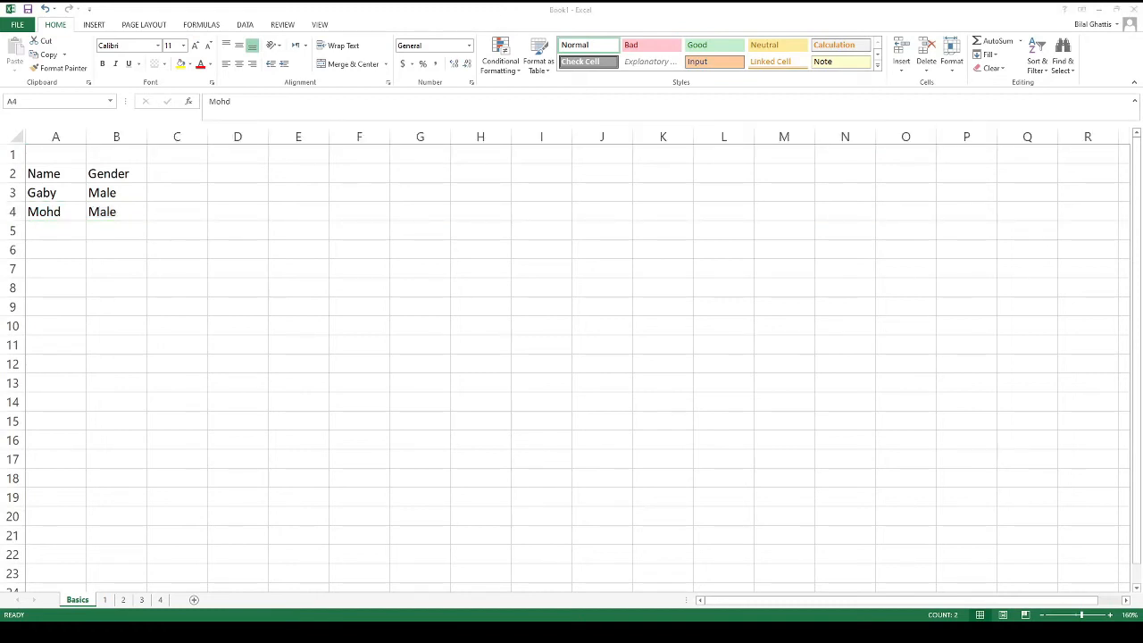
key("alt+Tab")
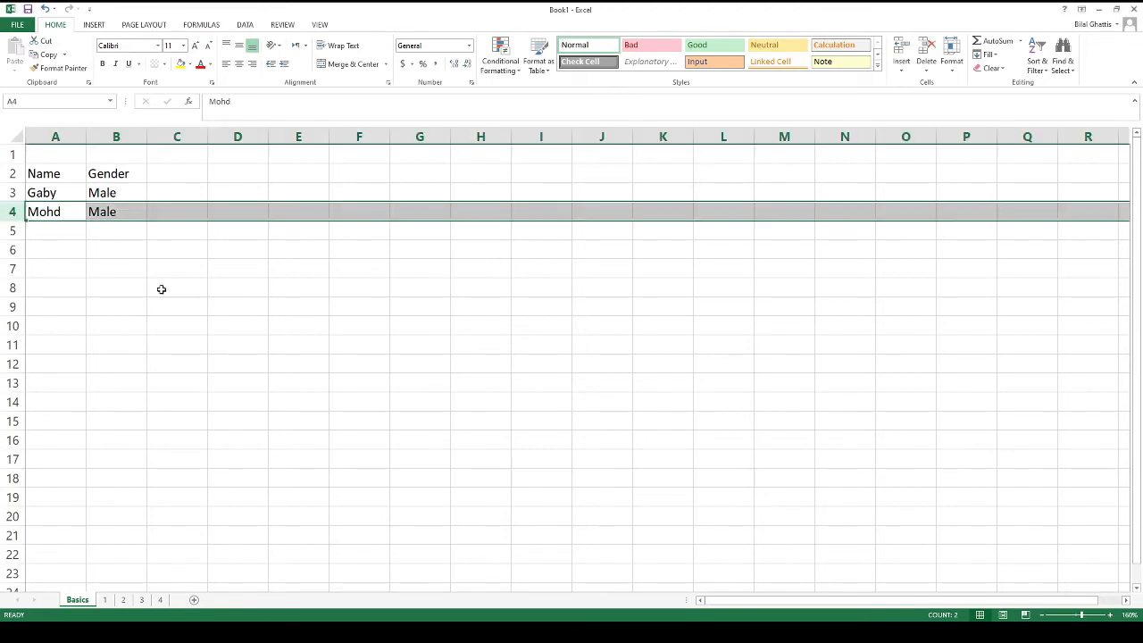
Select all of row 7 from its row header, then again from cell C7 with Shift+Space
left_click(114, 266)
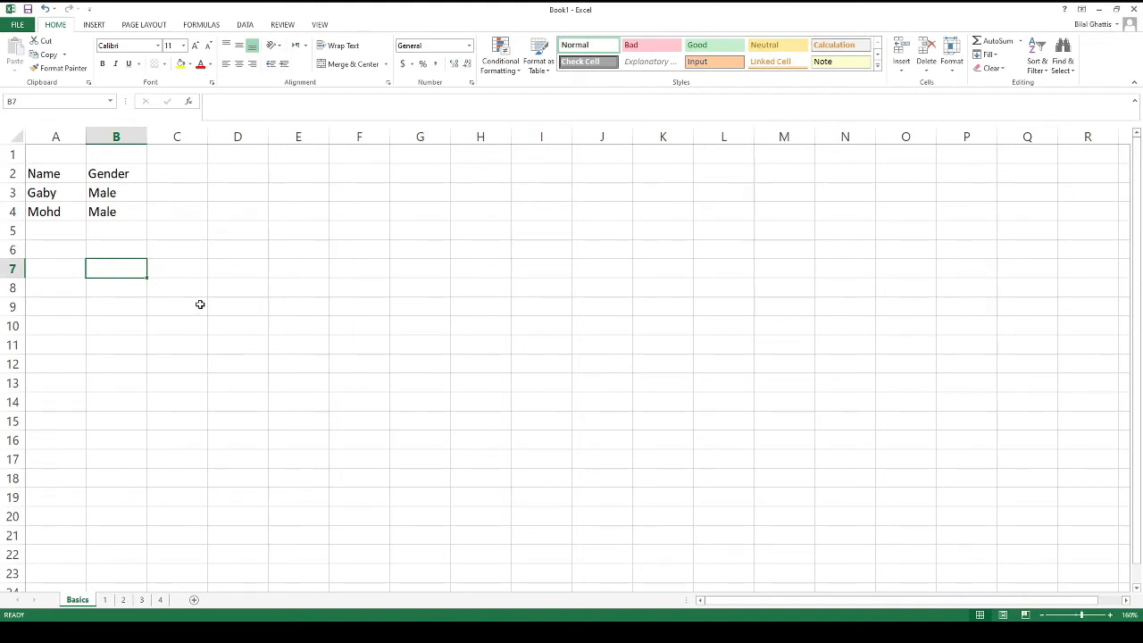
left_click(10, 269)
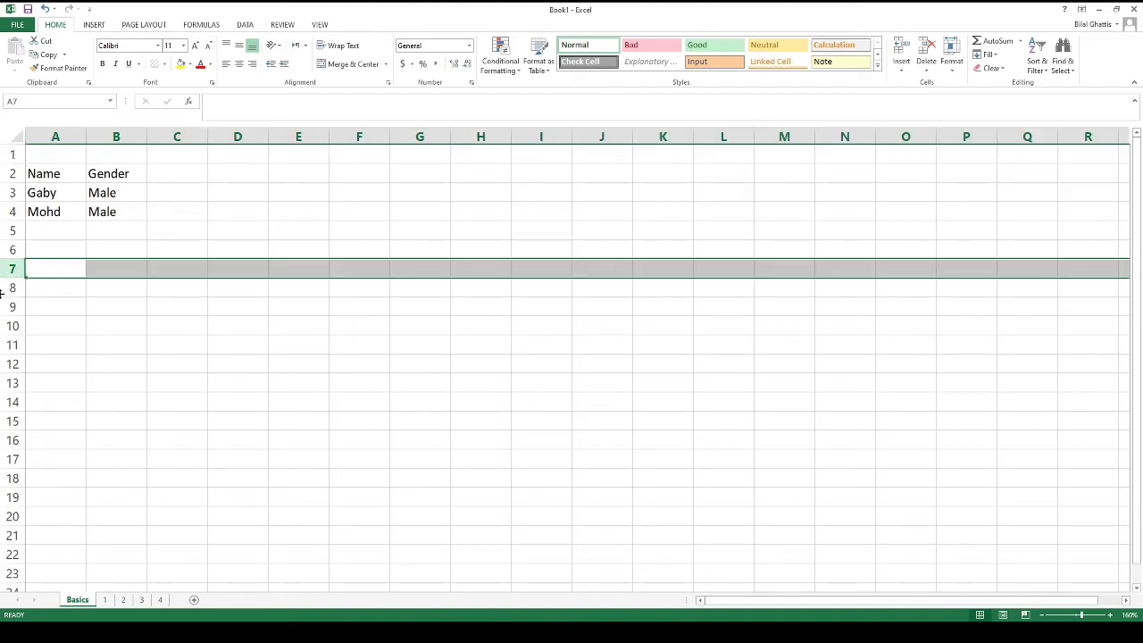
left_click(51, 285)
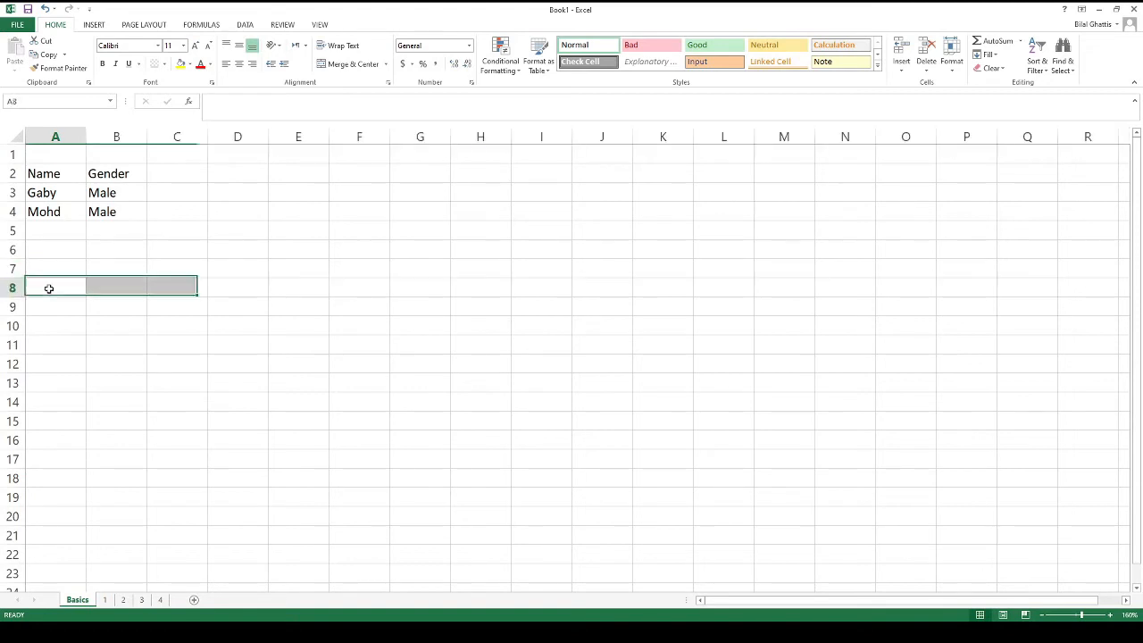
left_click(188, 278)
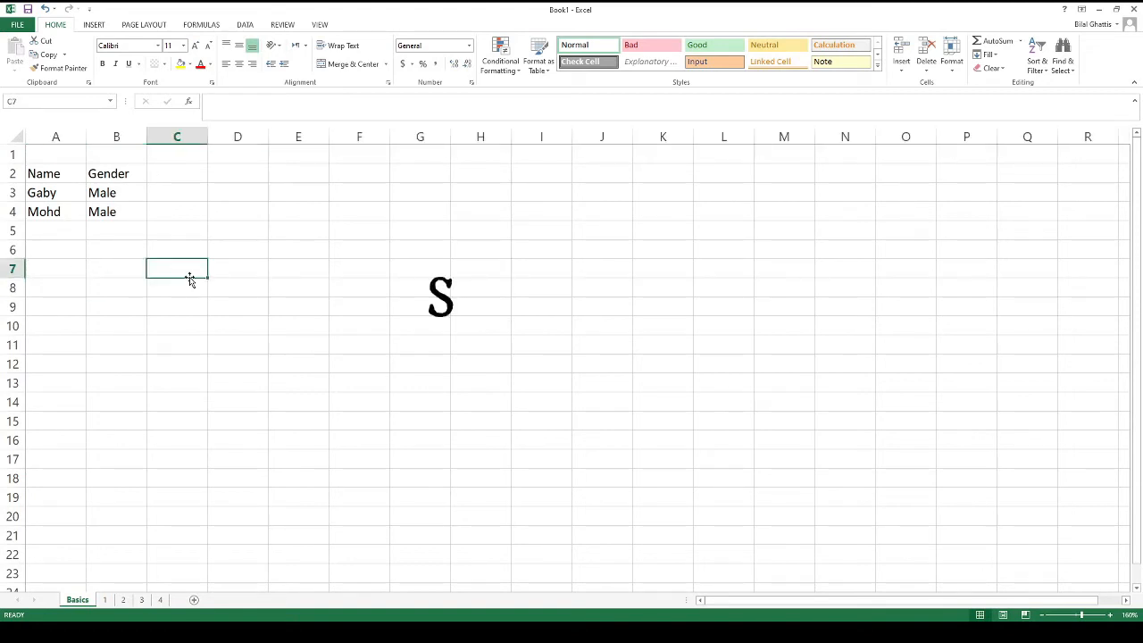
key("shift+space")
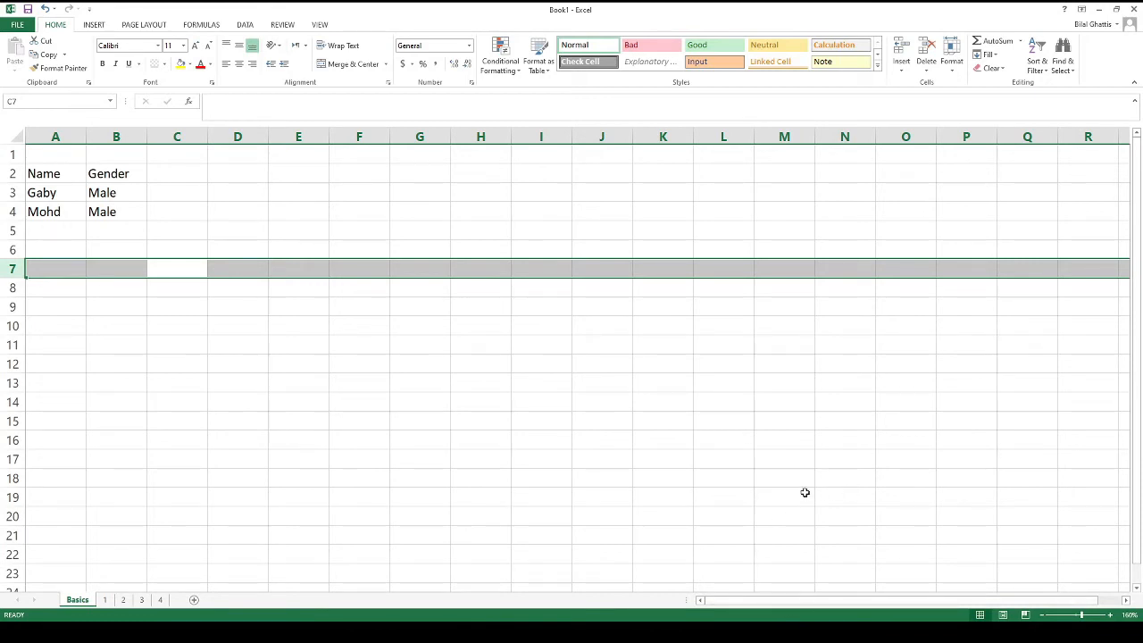
left_click(595, 339)
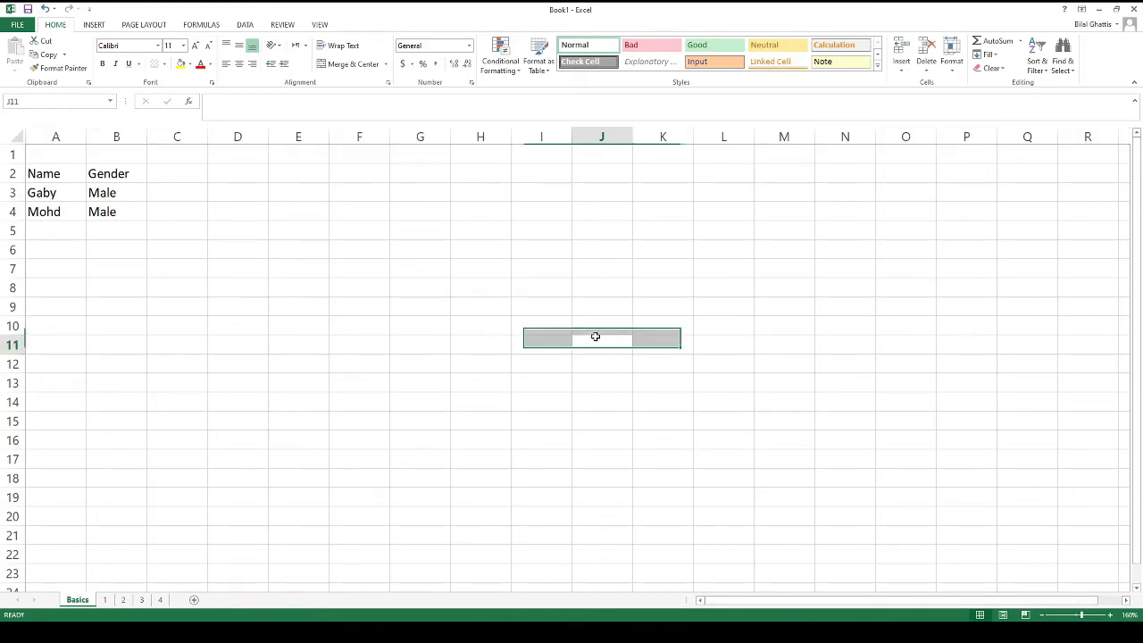
left_click(542, 270)
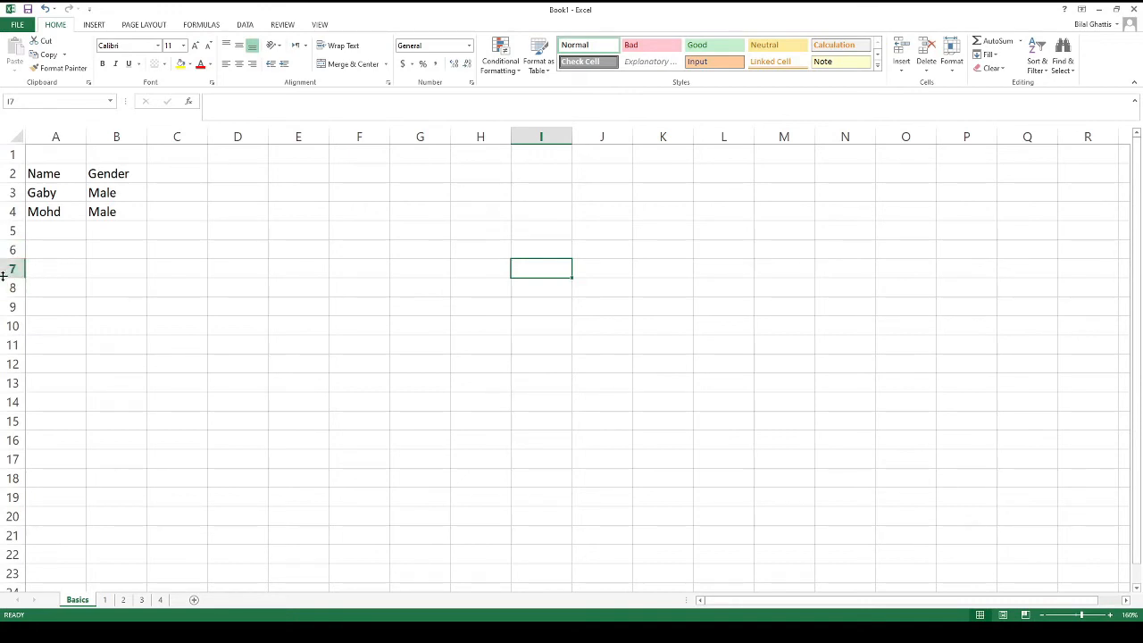
scroll(150, 304, "down", 6)
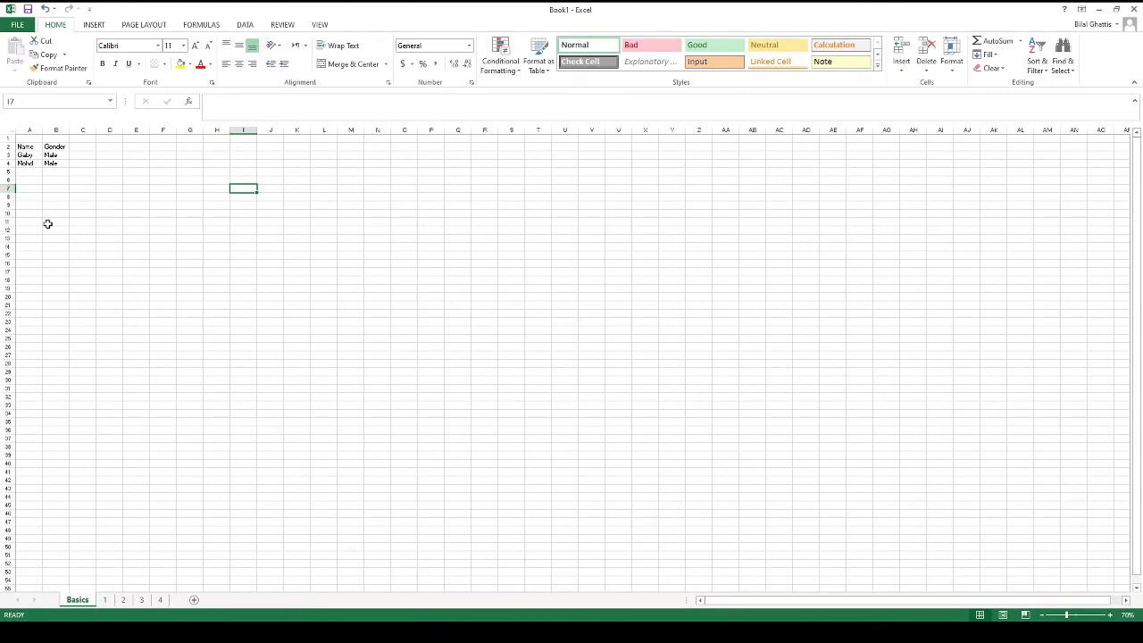
scroll(50, 223, "up", 6)
scroll(50, 224, "up", 1)
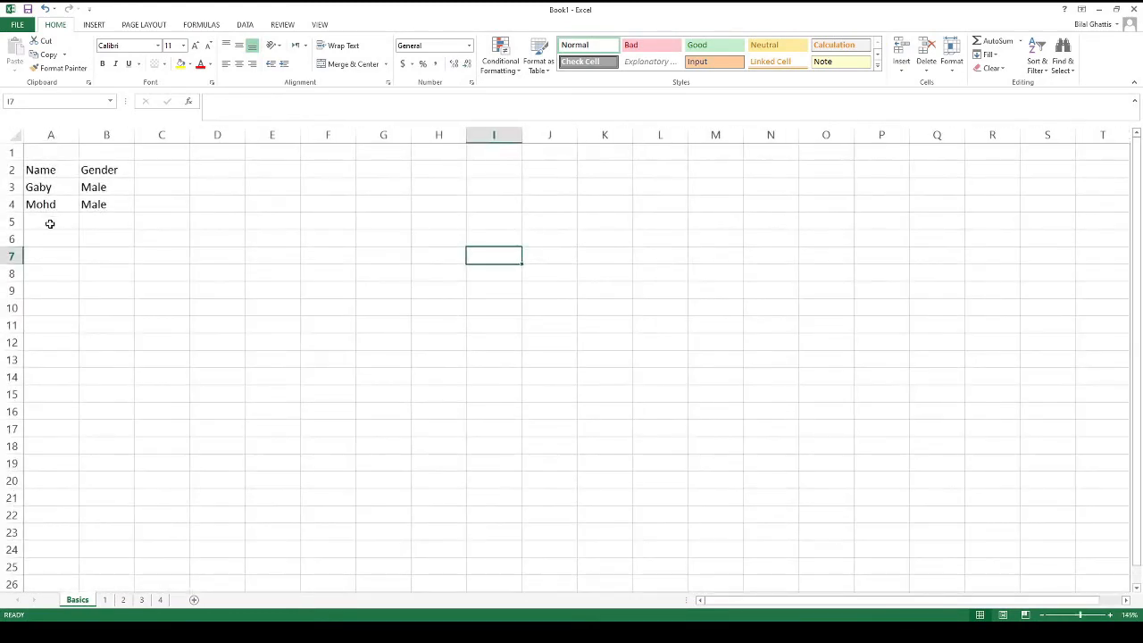
key("shift+space")
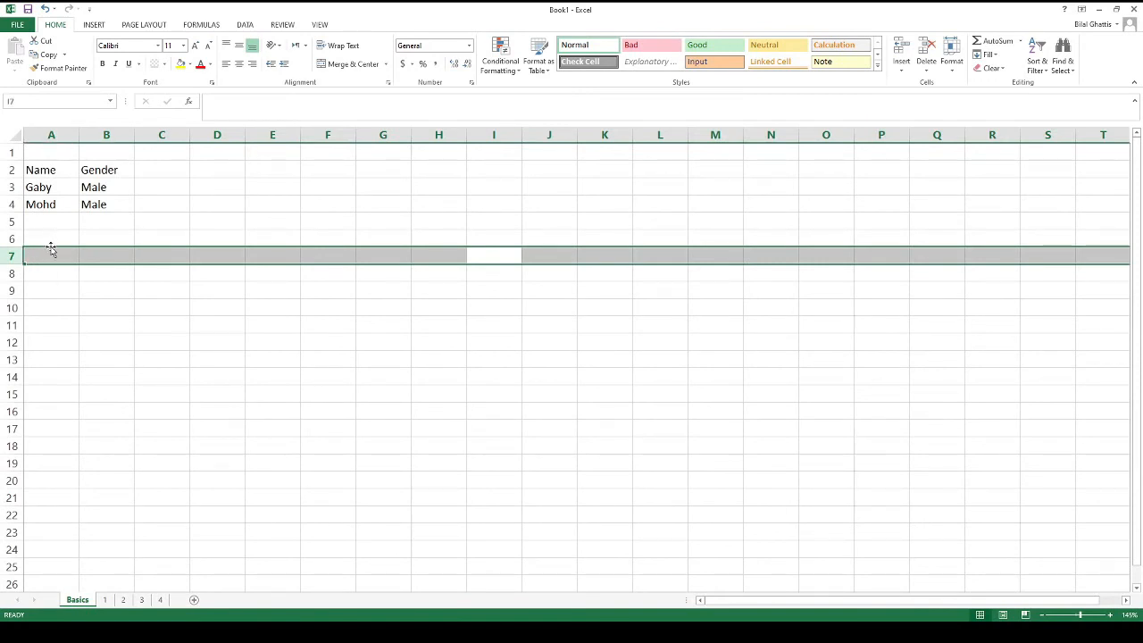
key("Down")
key("Up")
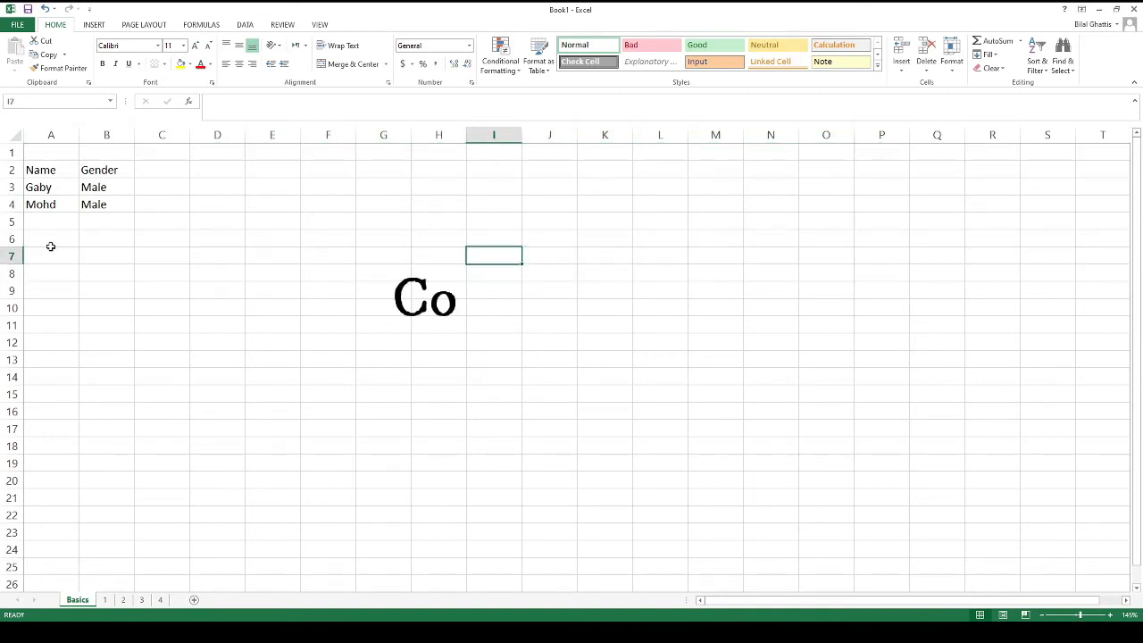
key("ctrl+space")
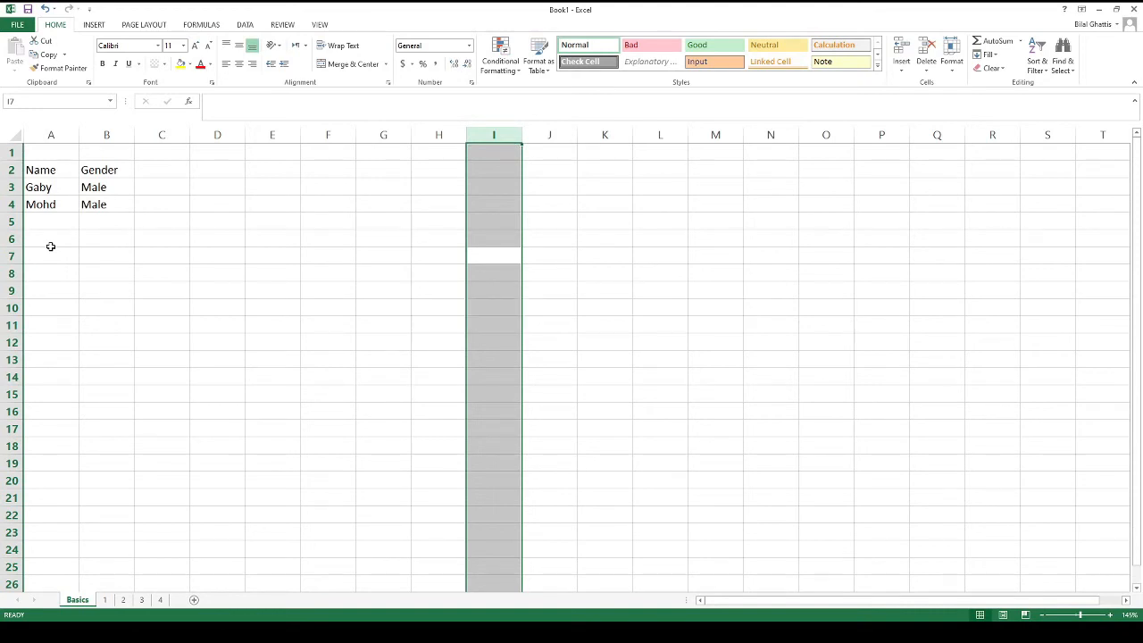
key("Left")
key("Left")
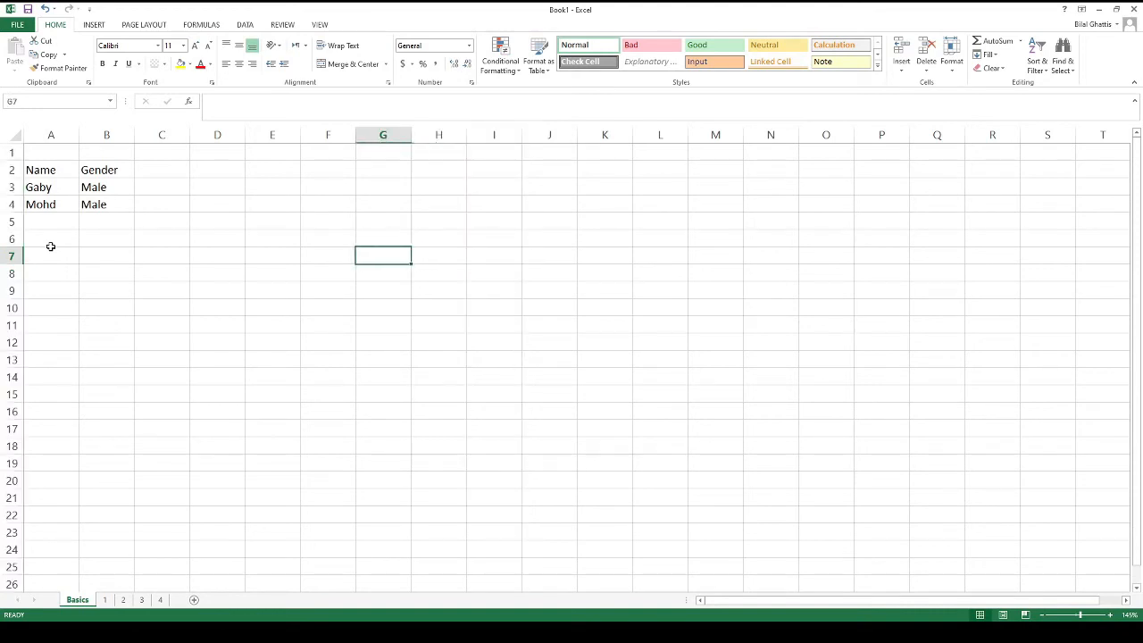
key("shift+space")
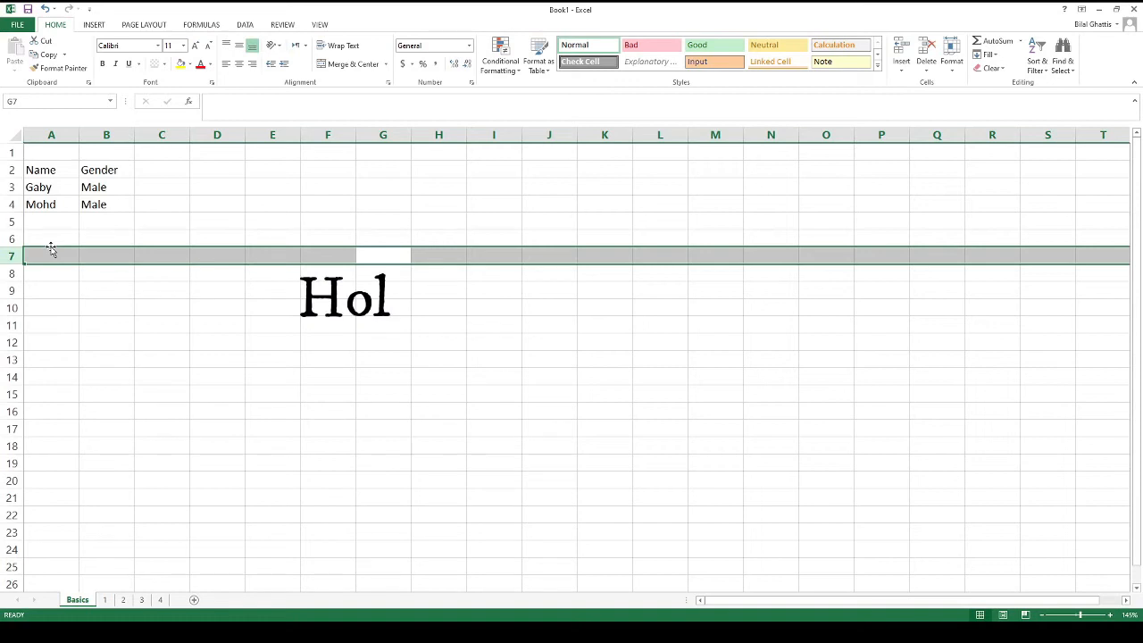
key("shift+Down")
key("shift+Down")
key("shift+Down")
key("shift+Down")
key("shift+Down")
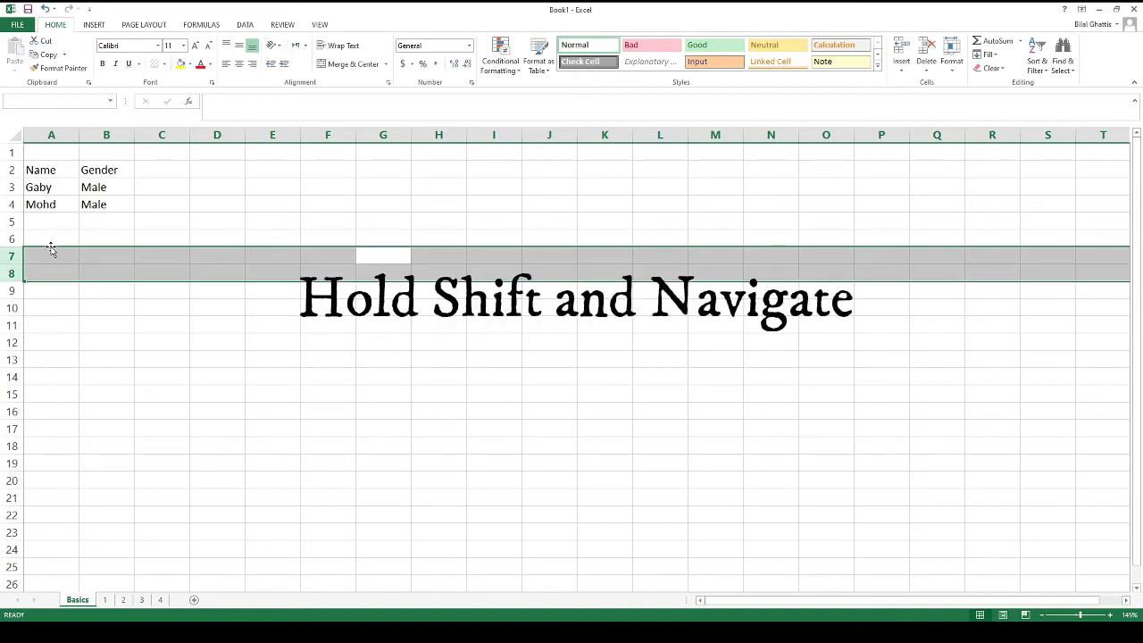
key("shift+Down")
key("shift+Down")
key("shift+Down")
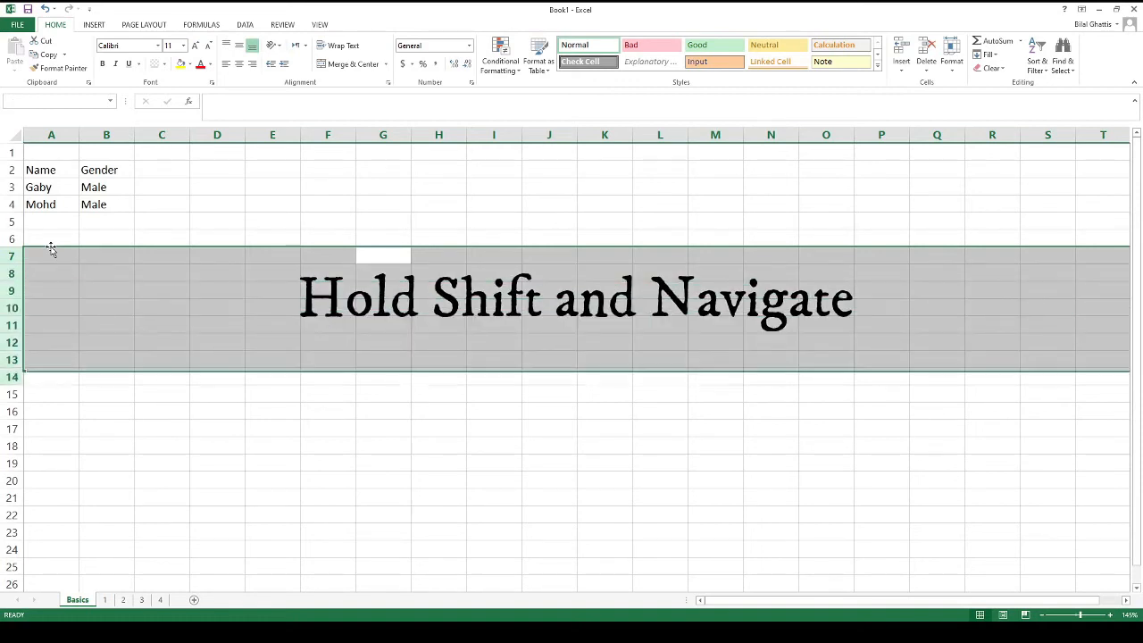
key("Up")
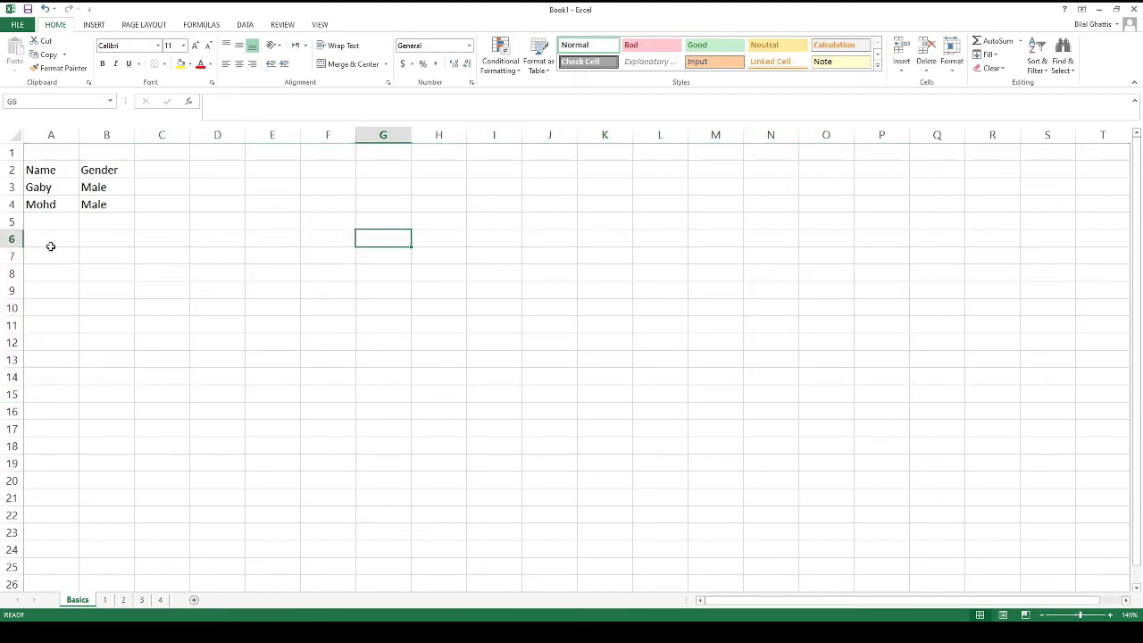
Select row 6, then row 7, and extend the row selection up to row 2
key("shift+space")
key("Down")
key("shift+space")
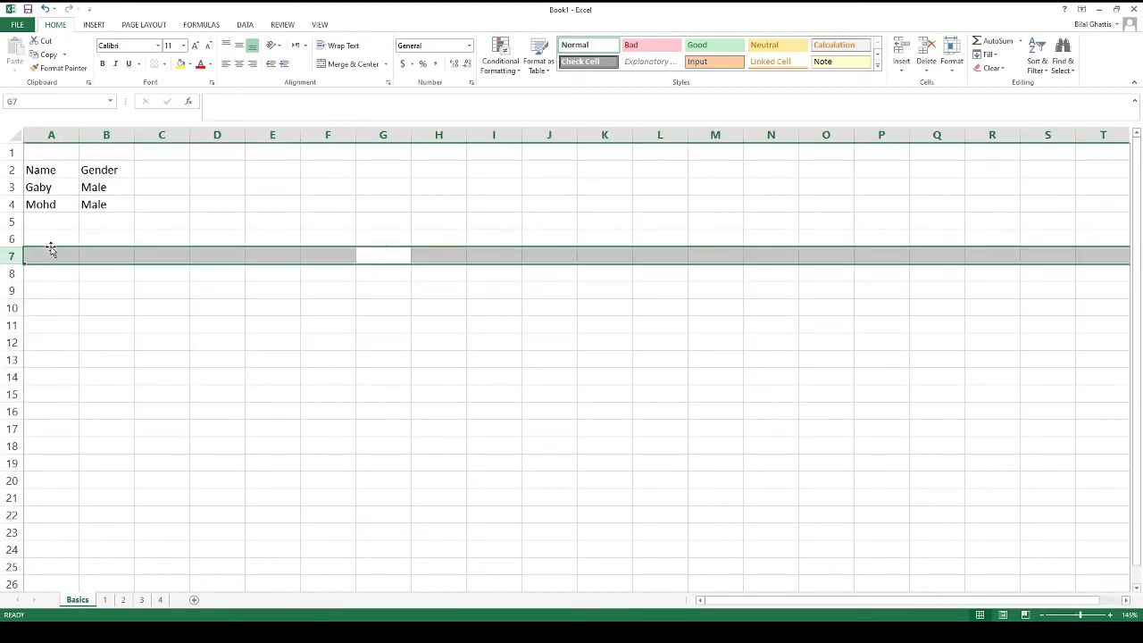
key("shift+Up")
key("shift+Up")
key("shift+Up")
key("shift+Up")
key("shift+Up")
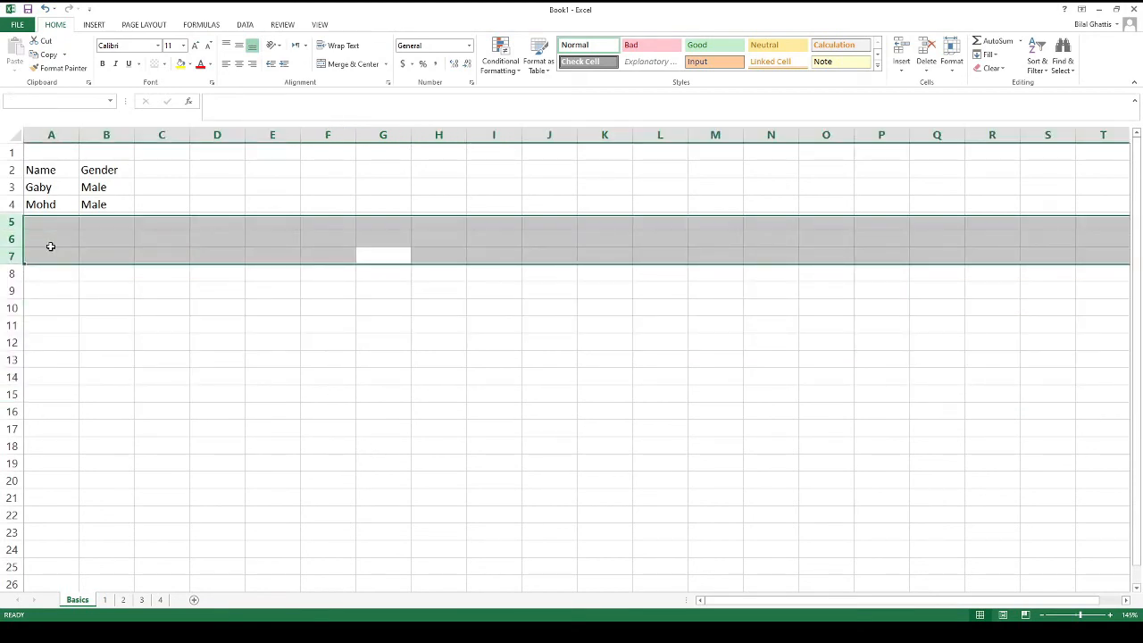
Collapse the selection and move the active cell from G7 over to Mohd in A4
key("Down")
key("Left")
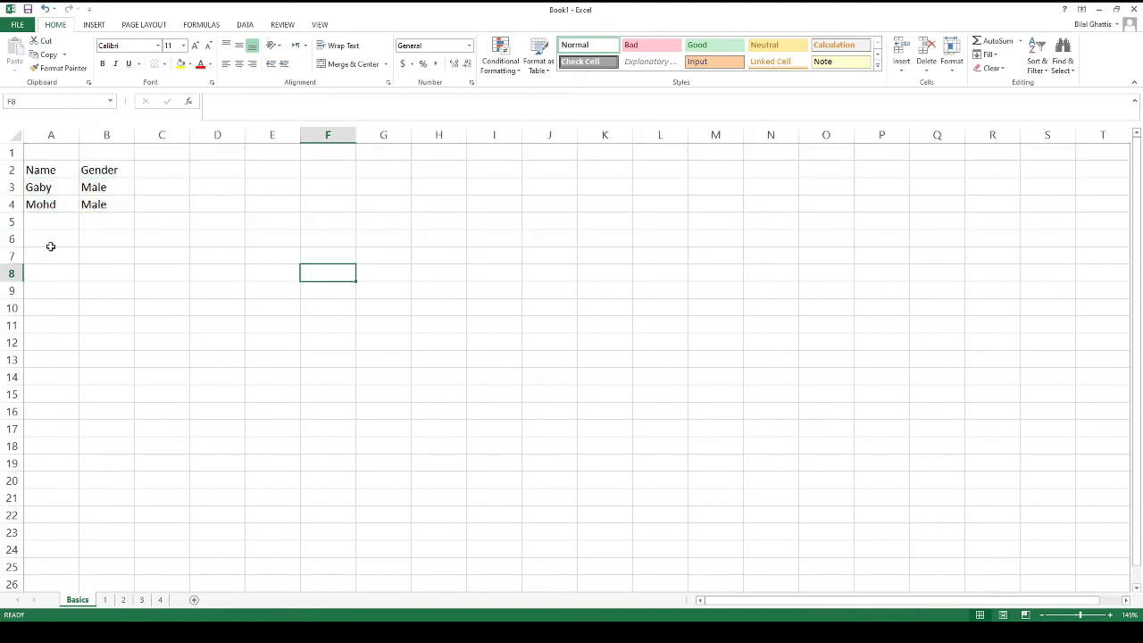
key("Left")
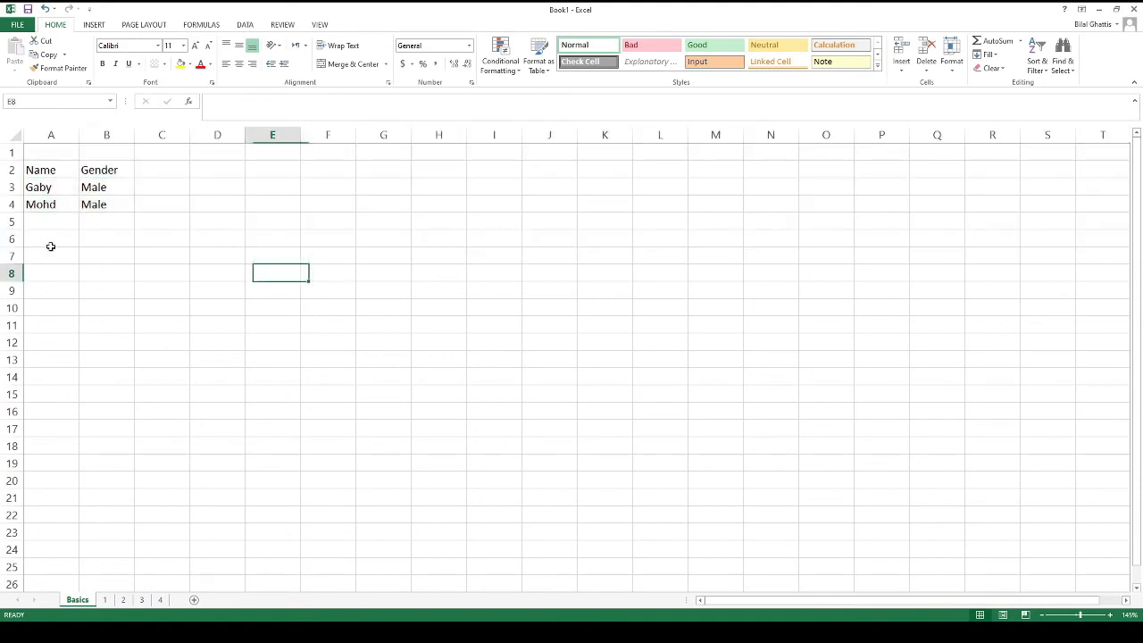
key("Left")
key("Left")
key("Left")
key("Left")
key("Up")
key("Up")
key("Up")
key("Up")
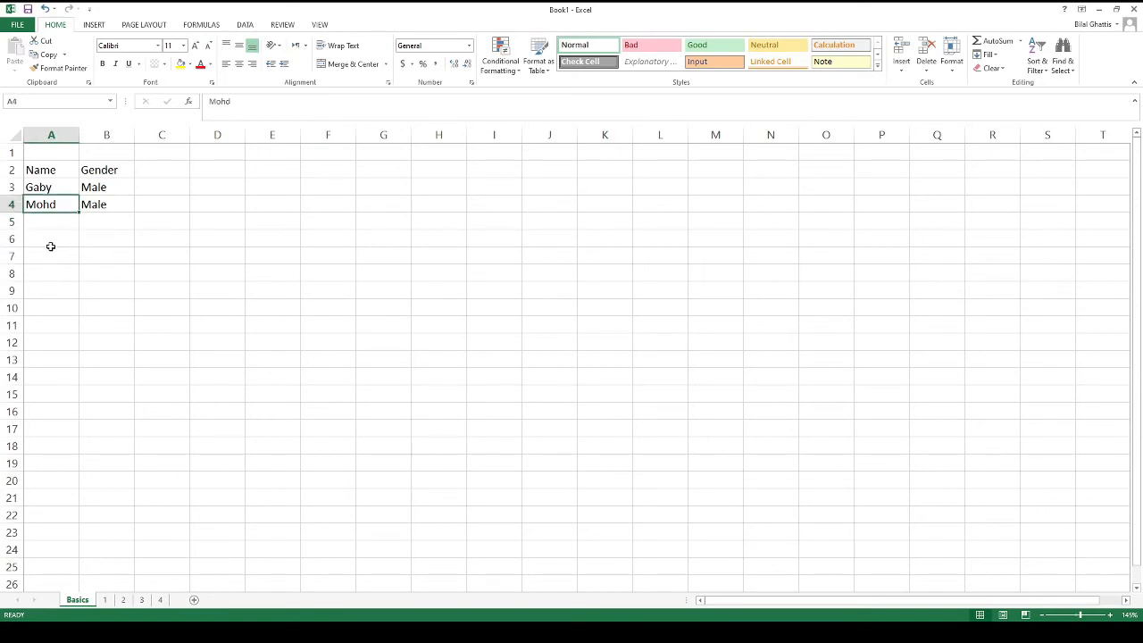
key("Up")
key("Down")
key("Right")
key("Left")
key("Right")
key("Left")
key("Right")
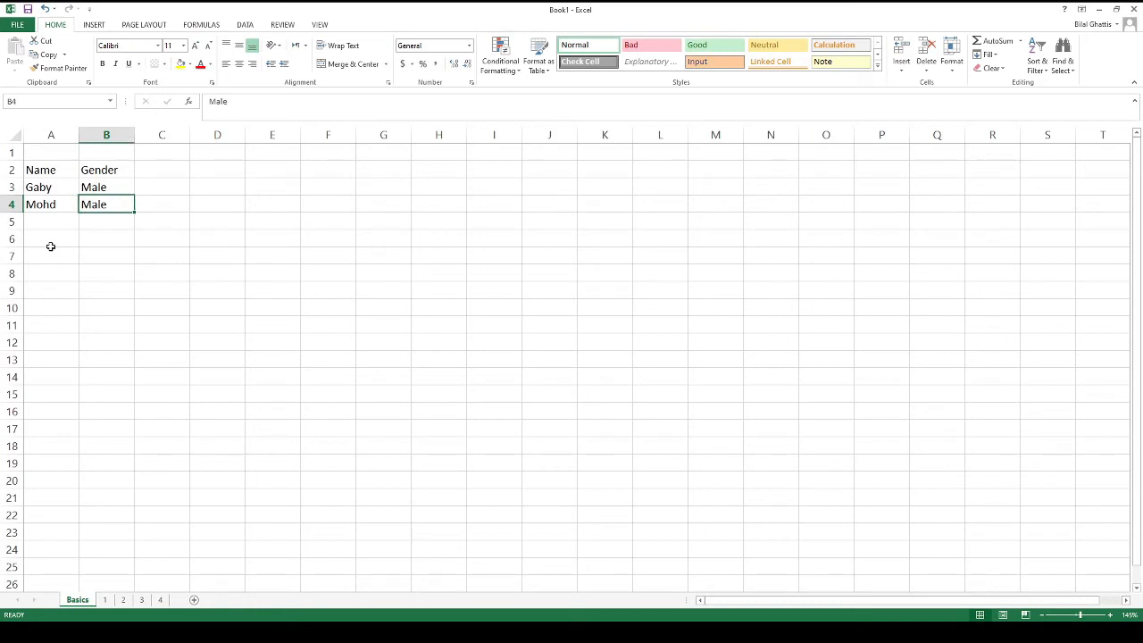
key("Left")
key("Right")
key("Left")
key("Up")
key("Down")
Select the entire row 4 holding Mohd and Male with Shift+Space
key("Right")
key("Left")
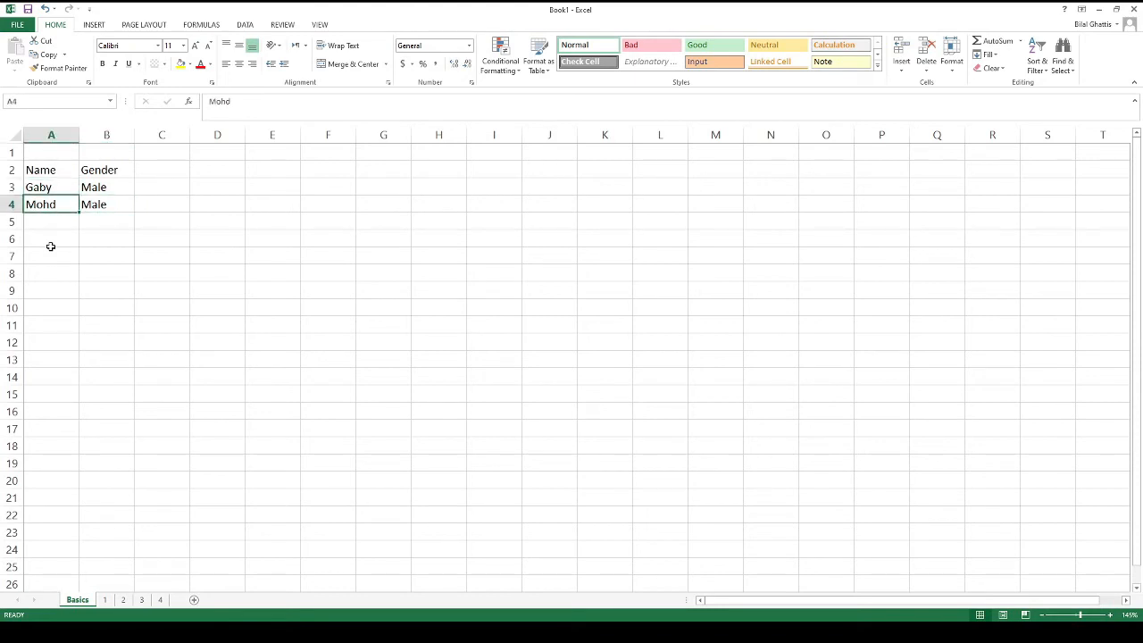
key("Right")
key("Left")
key("Right")
key("shift+space")
key("Left")
key("shift+space")
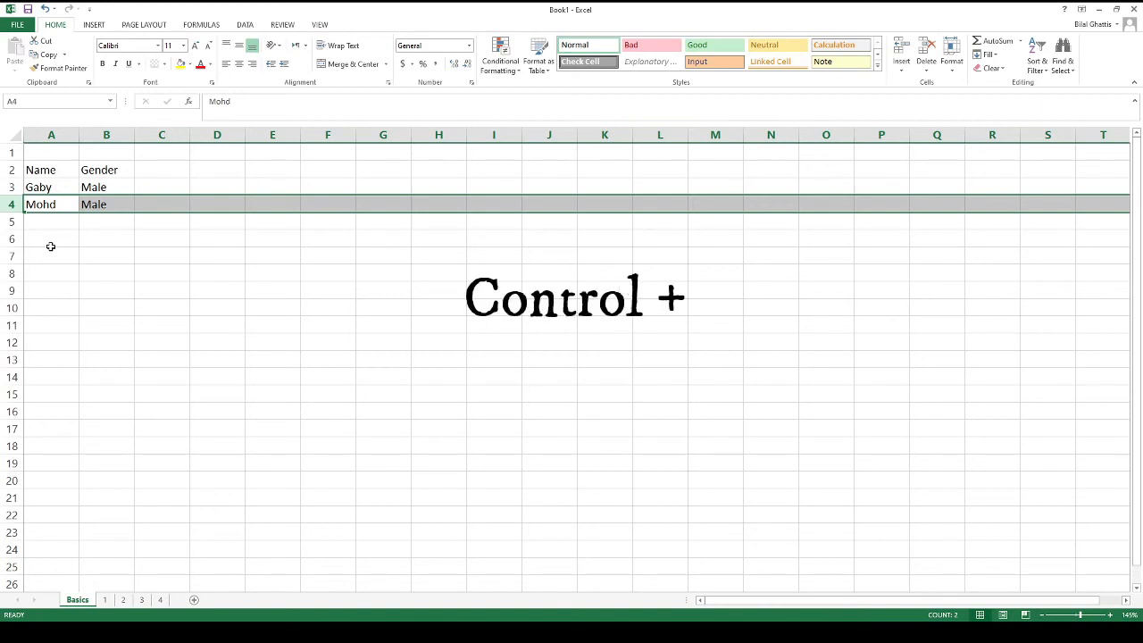
Insert a blank row above Mohd and enter Jessie in A4 and Female in B4
key("ctrl+plus")
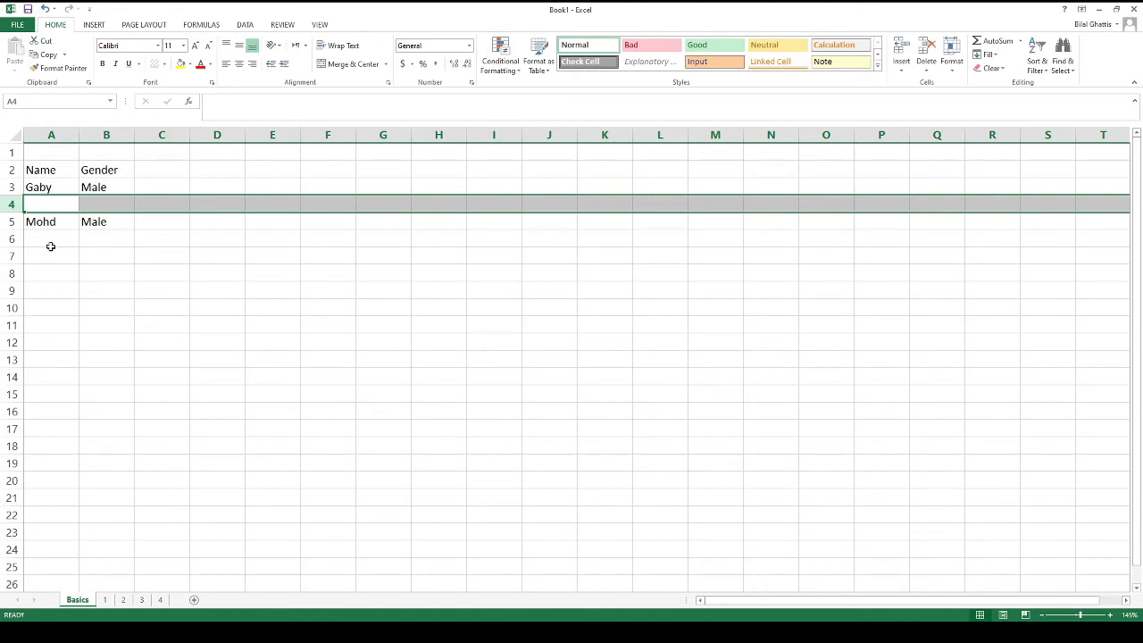
key("Up")
key("Down")
type("Jessie")
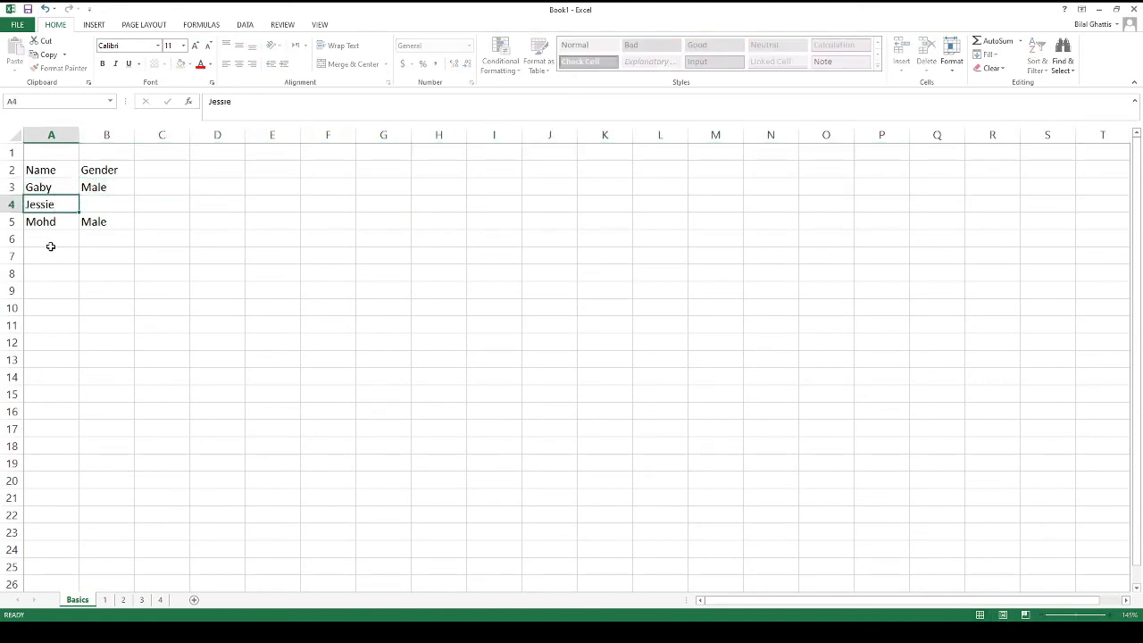
key("Tab")
type("Fem")
key("BackSpace")
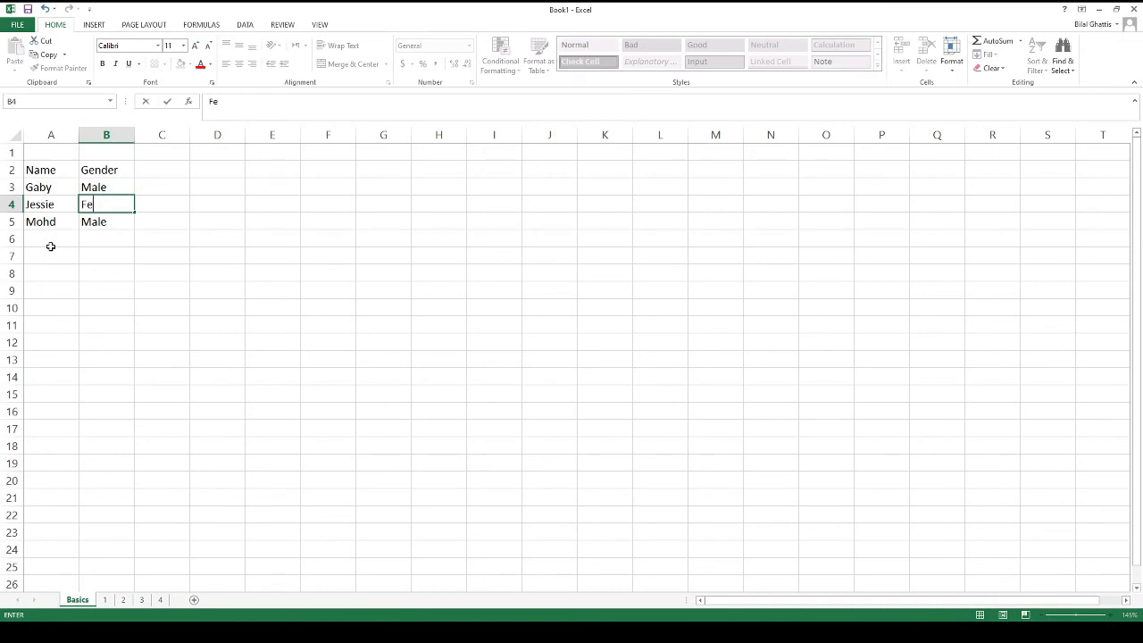
type("a")
key("BackSpace")
type("male")
key("Return")
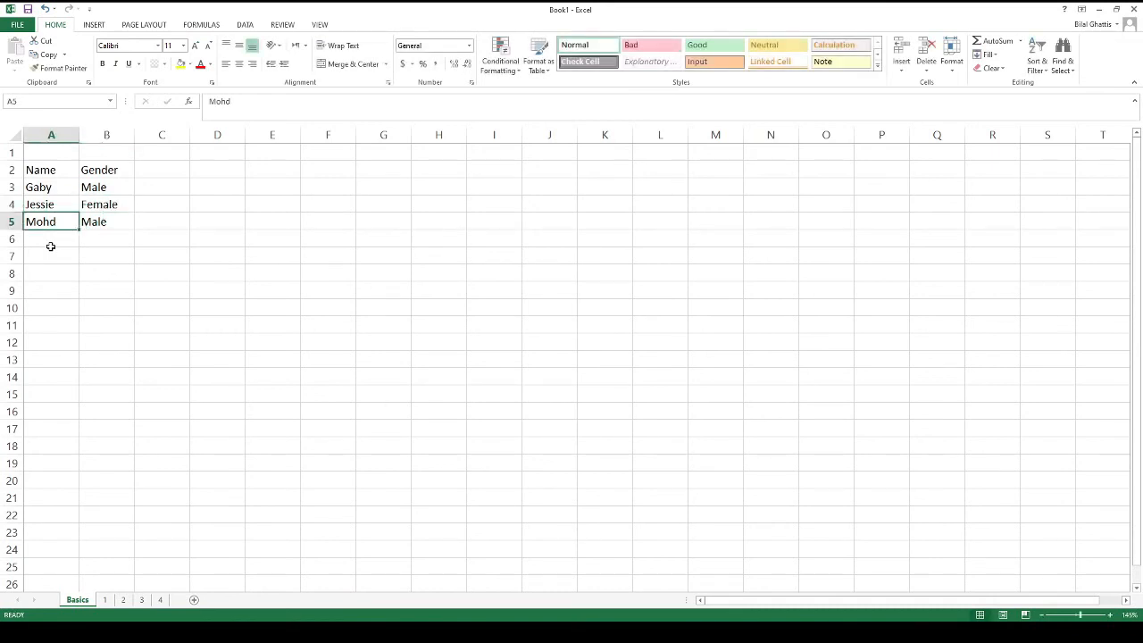
Move around the table cells, ending on Gaby in A3
key("Right")
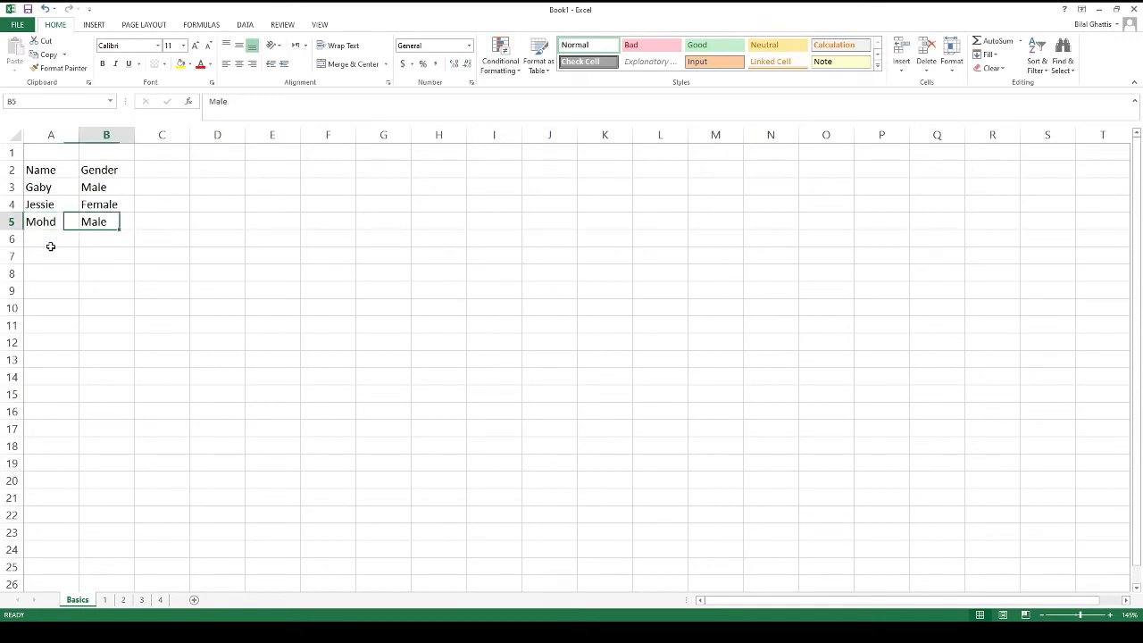
key("Up")
key("Left")
key("Up")
key("Right")
key("Left")
key("Down")
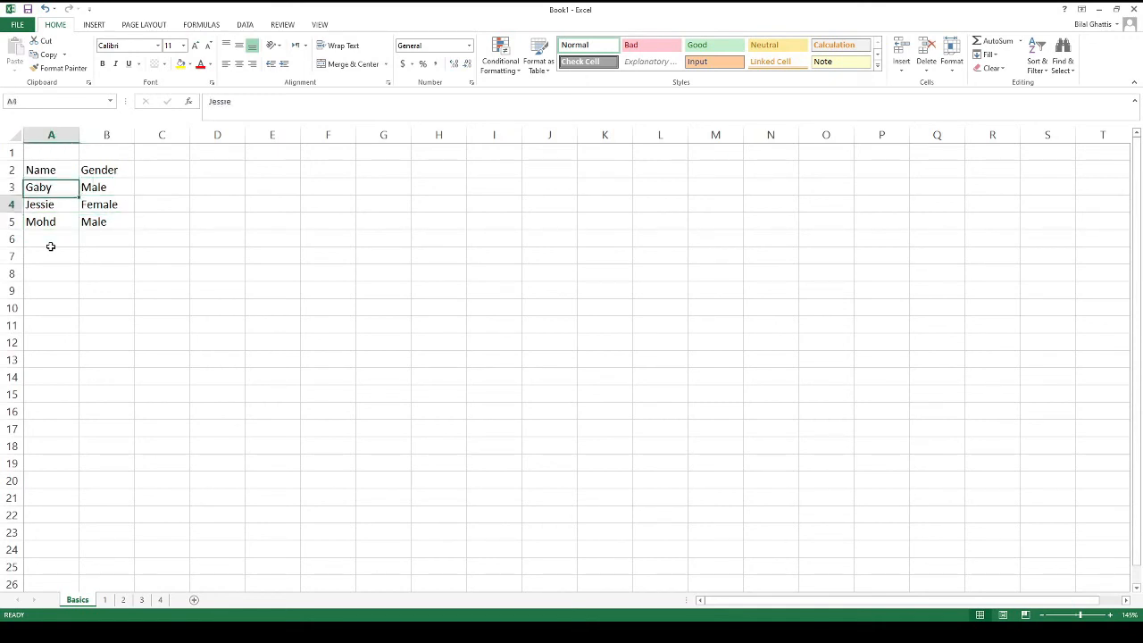
key("Up")
key("Right")
key("Left")
key("Down")
key("Right")
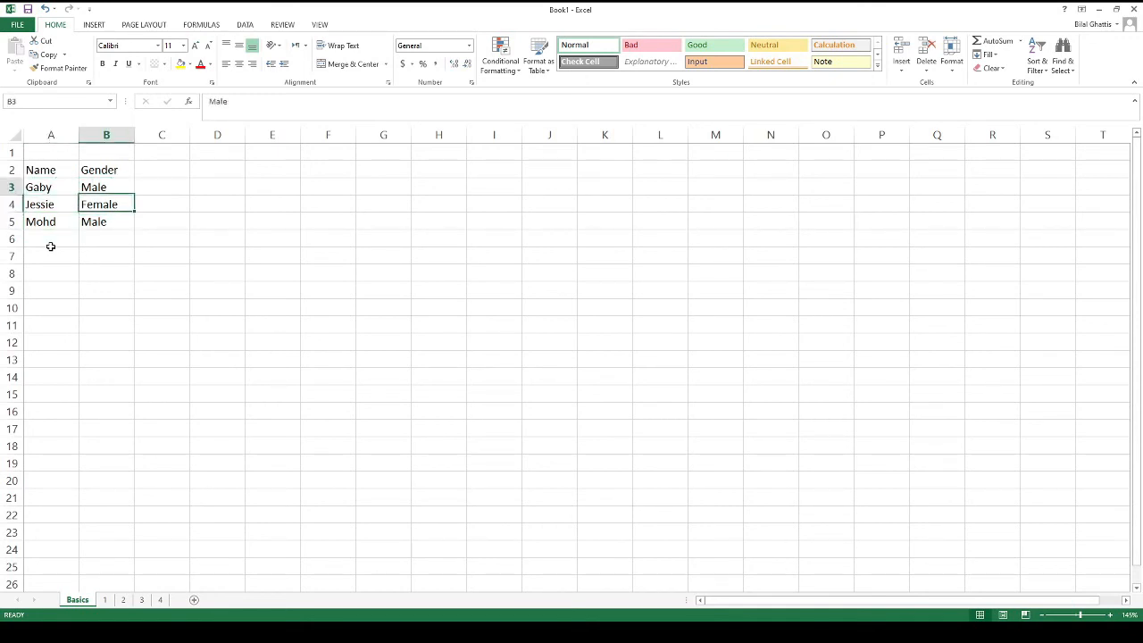
key("Up")
key("Left")
key("Right")
key("Left")
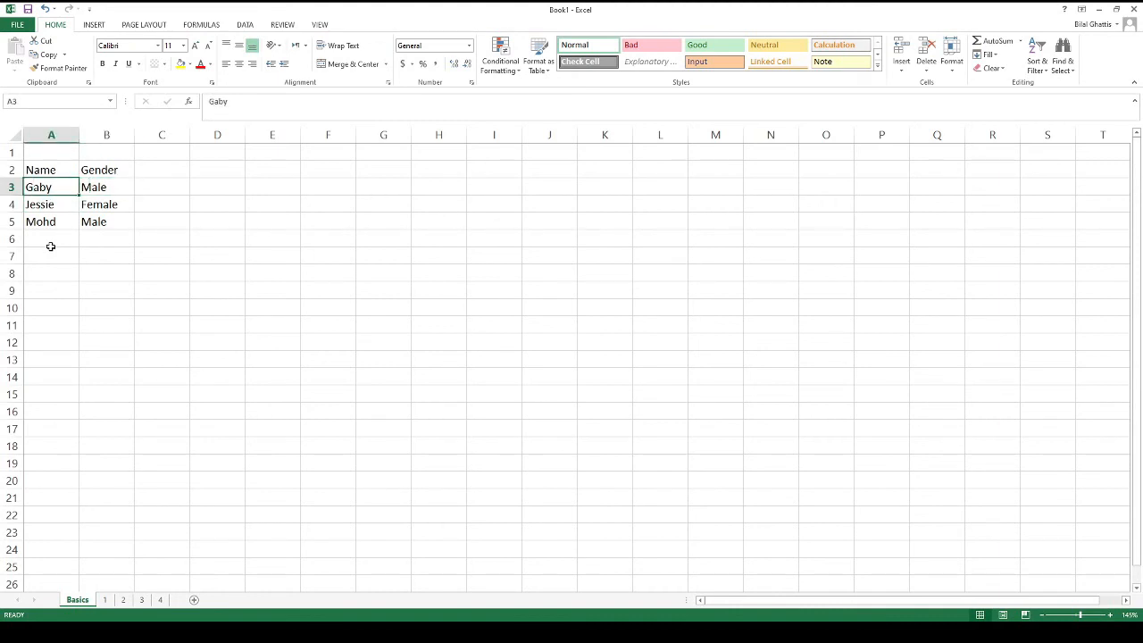
key("shift+space")
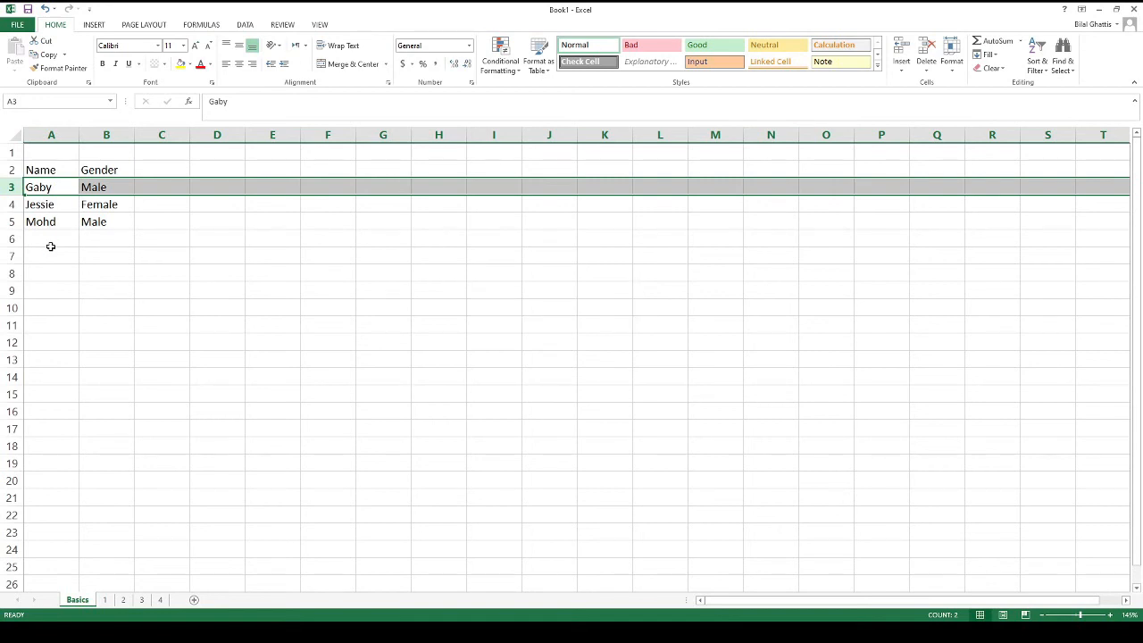
key("ctrl+minus")
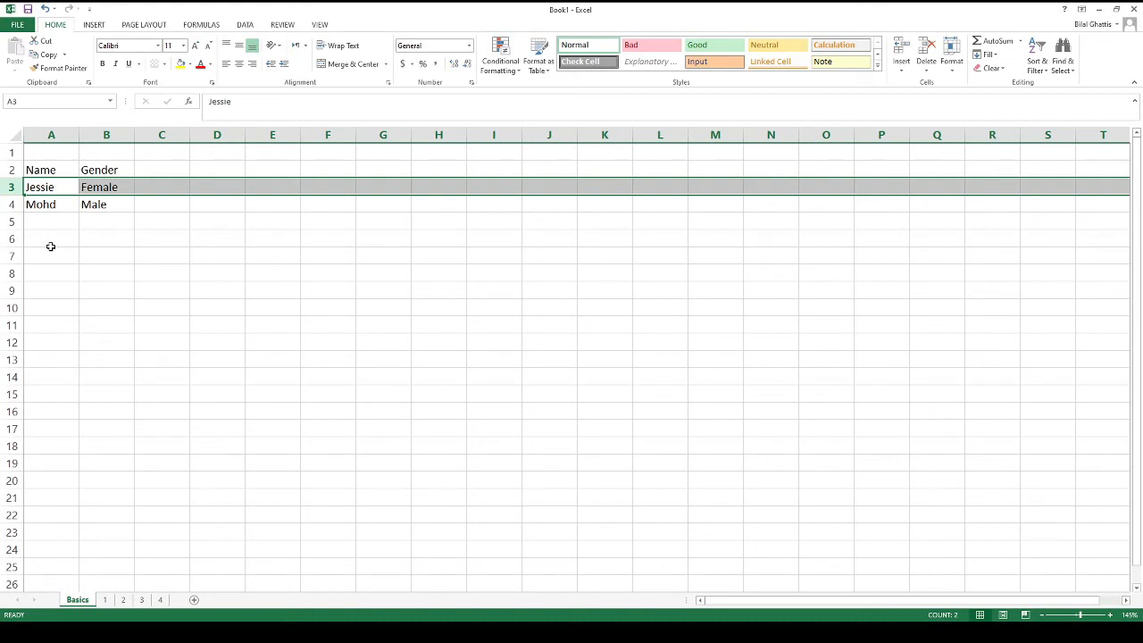
key("ctrl+z")
key("ctrl+z")
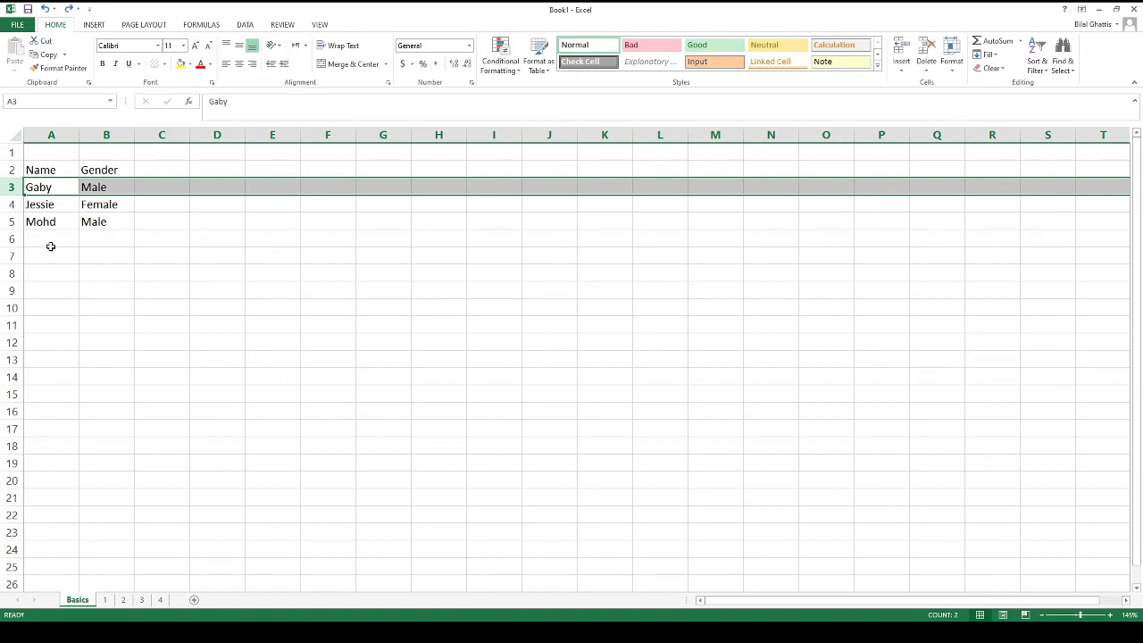
left_click(51, 205)
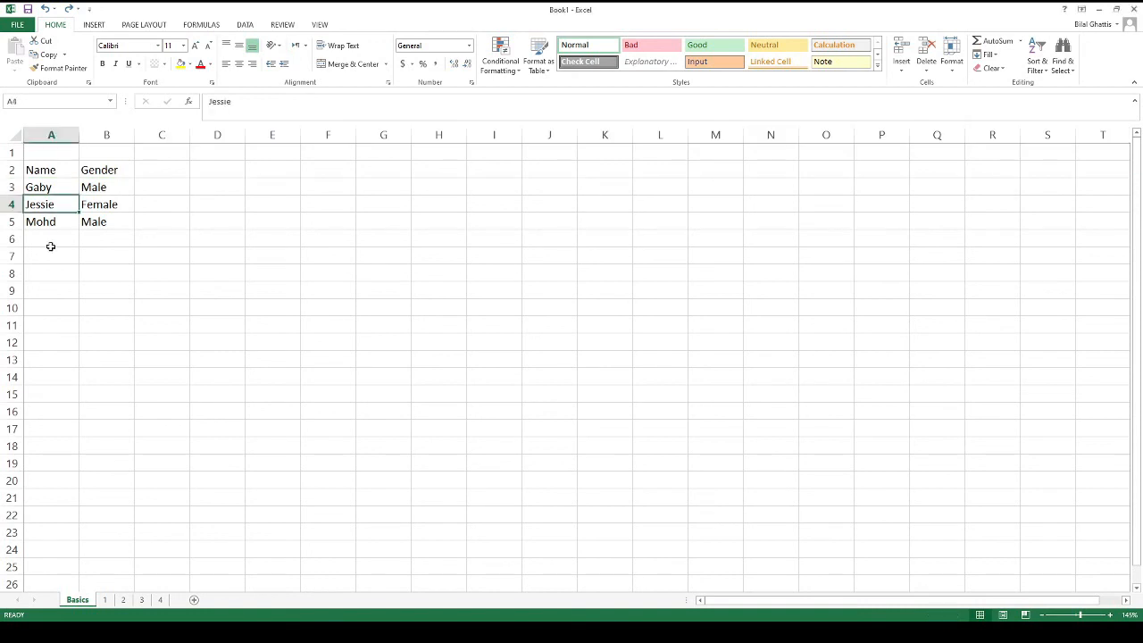
key("Up")
key("Up")
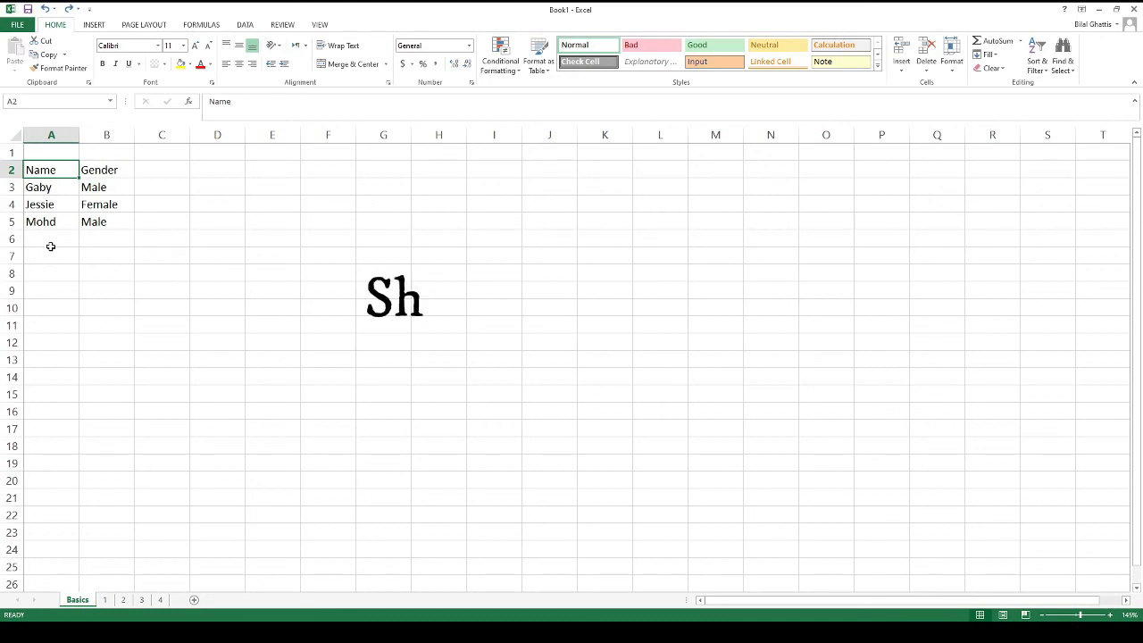
key("shift+Right")
key("shift+Left")
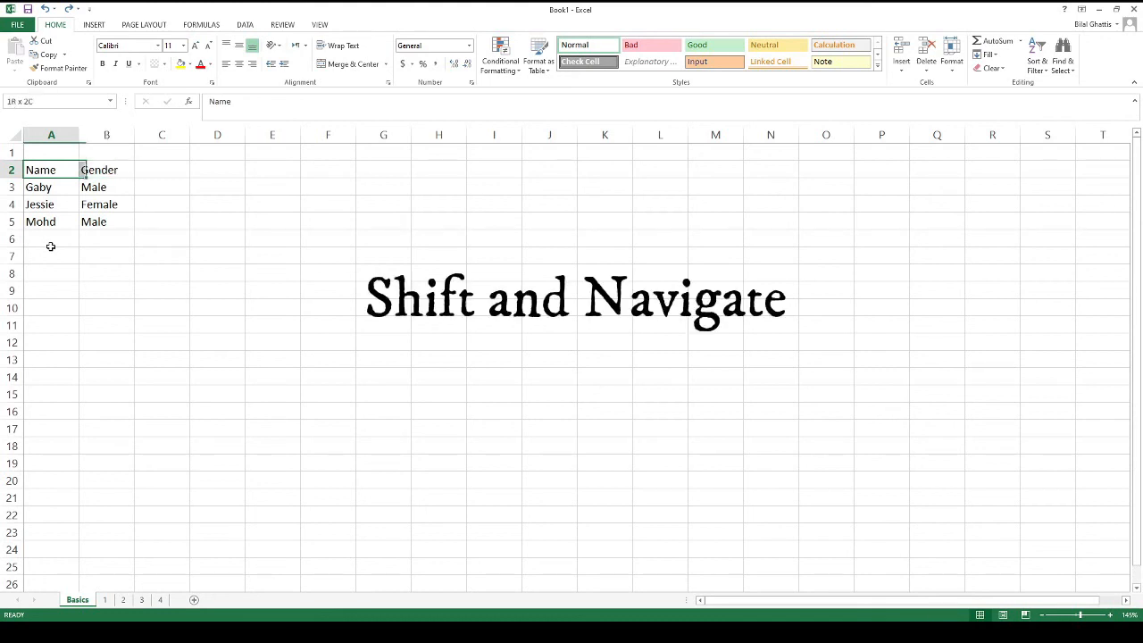
key("shift+Down")
key("shift+Right")
key("shift+Left")
key("shift+Down")
key("shift+Down")
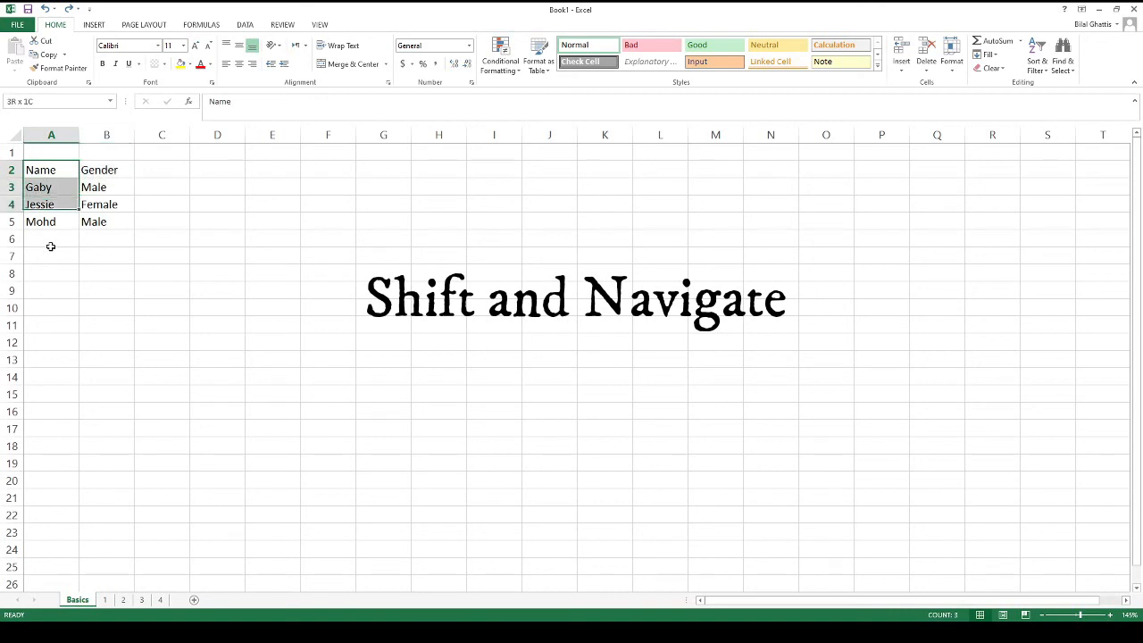
key("shift+Up")
key("shift+Up")
key("shift+Down")
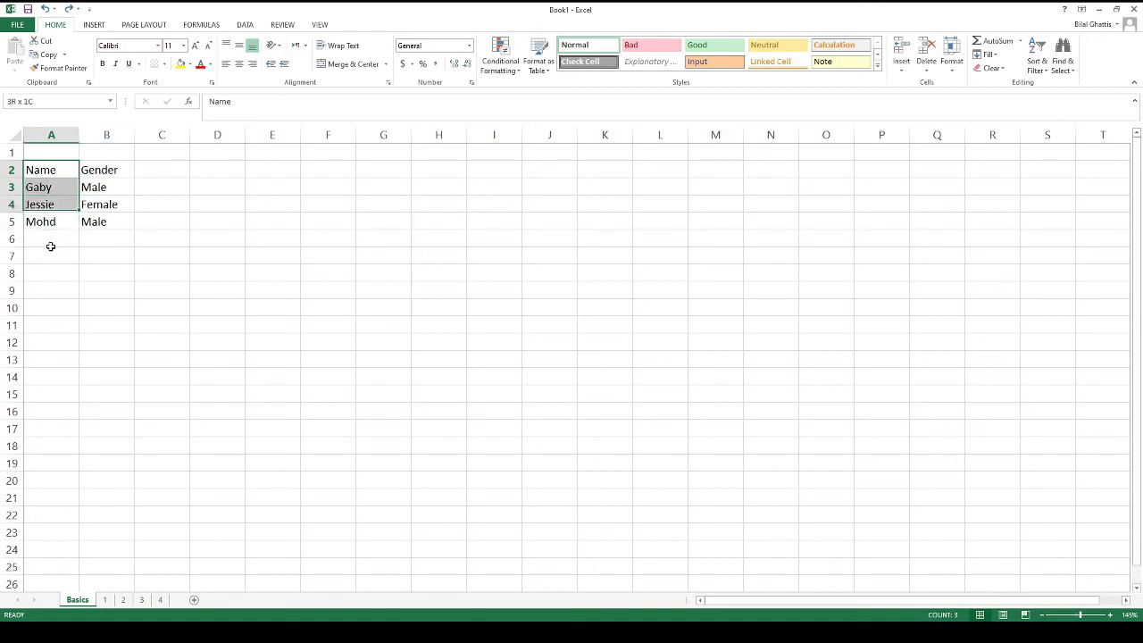
key("shift+Up")
key("shift+Up")
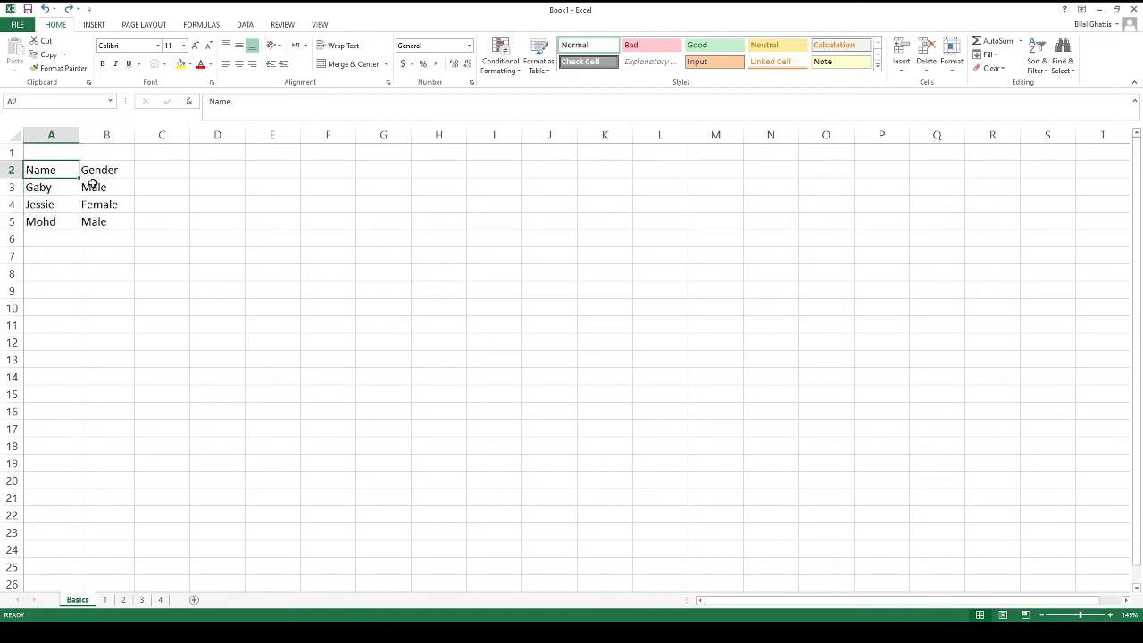
mouse_move(64, 170)
left_mouse_down()
mouse_move(107, 170)
mouse_move(95, 224)
mouse_move(103, 181)
mouse_move(56, 169)
left_mouse_up()
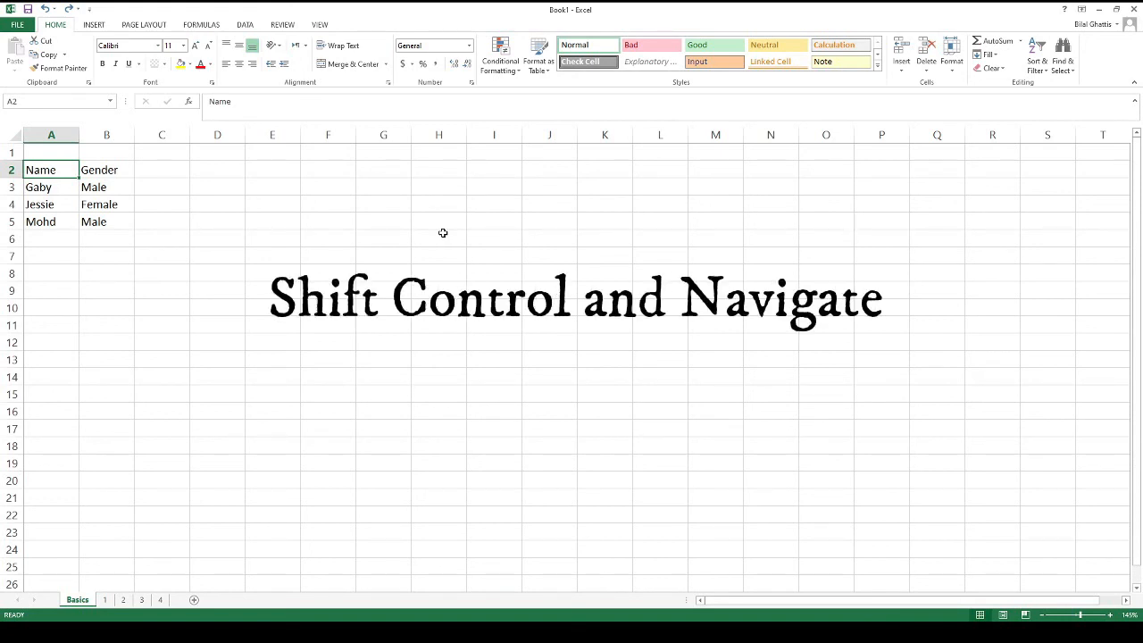
From the Name header, select A2:B5 with Ctrl+Shift+Down, then Ctrl+Shift+Right
key("ctrl+shift+Down")
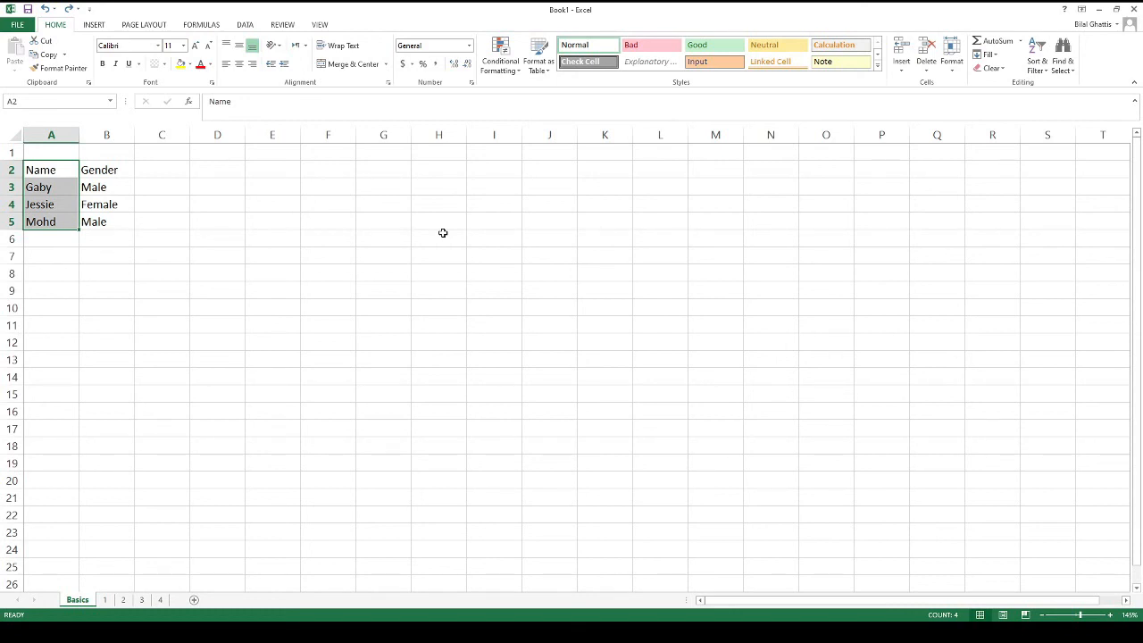
key("Up")
key("Down")
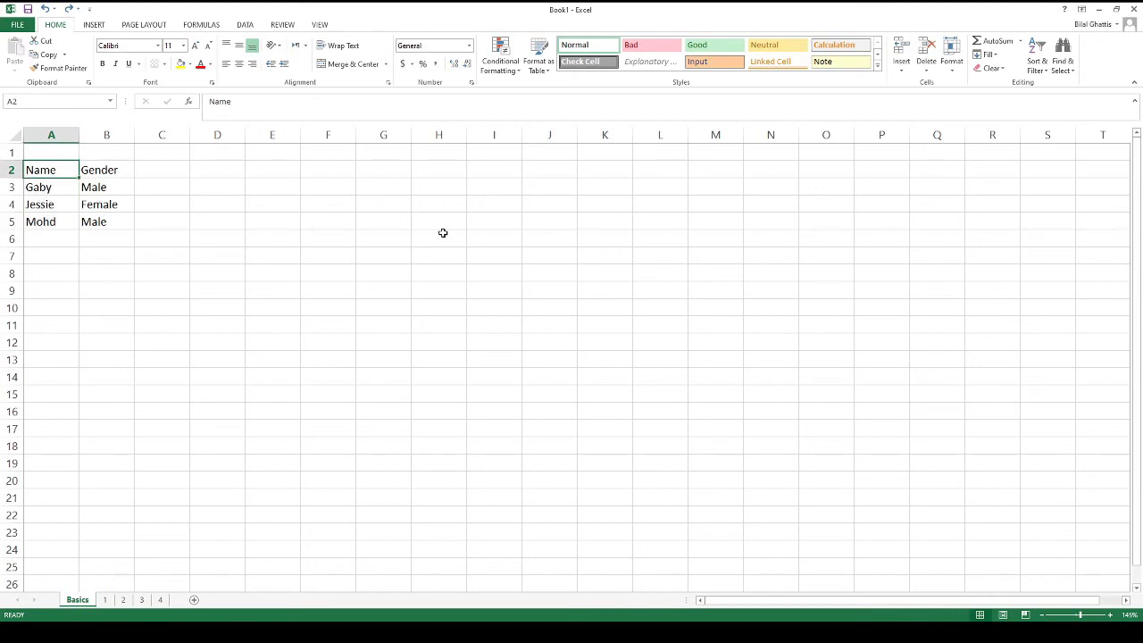
key("ctrl+shift+Down")
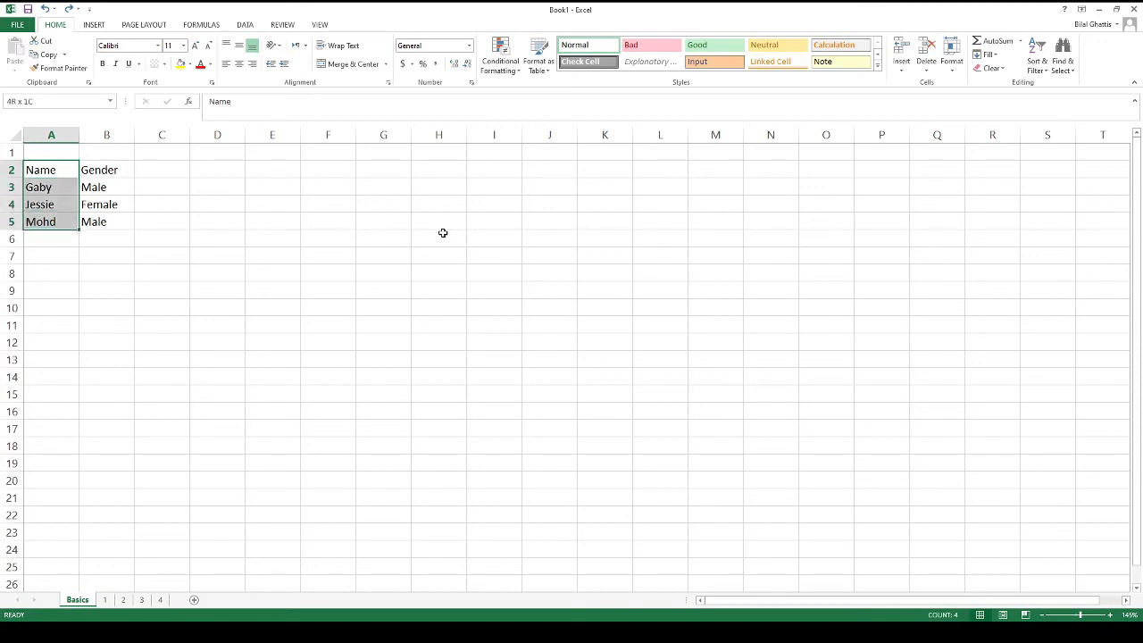
key("ctrl+shift+Right")
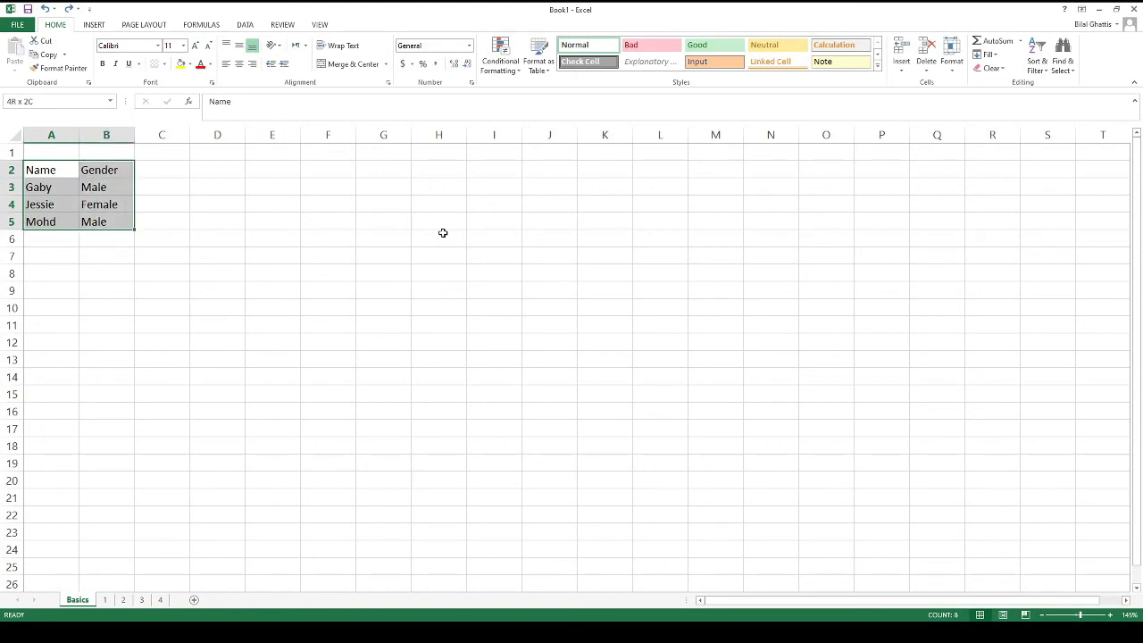
key("Tab")
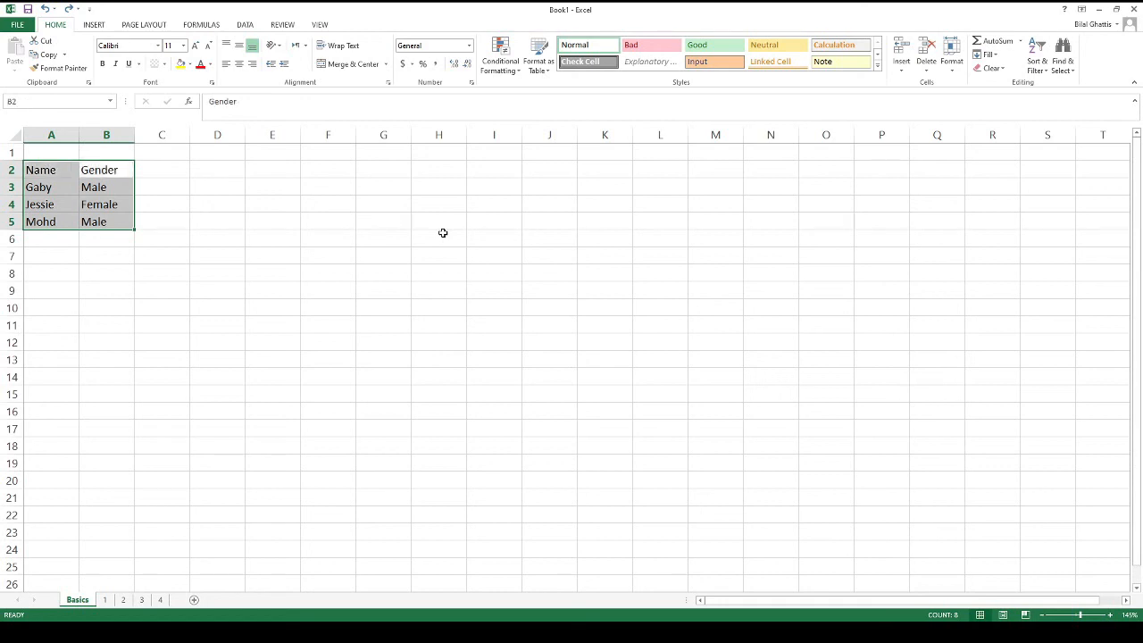